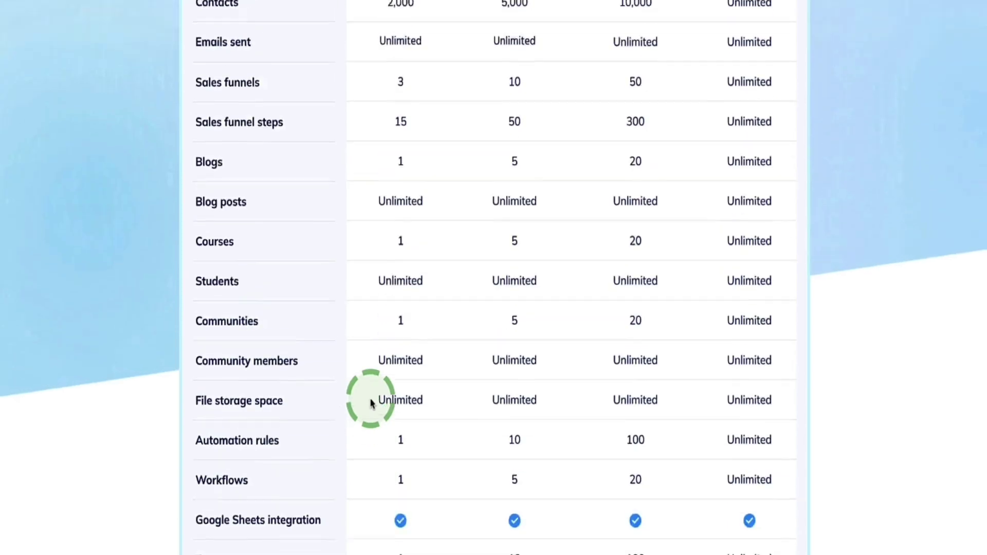
{"action": "scroll", "coordinate": [375, 401], "scroll_direction": "up", "scroll_amount": 4}
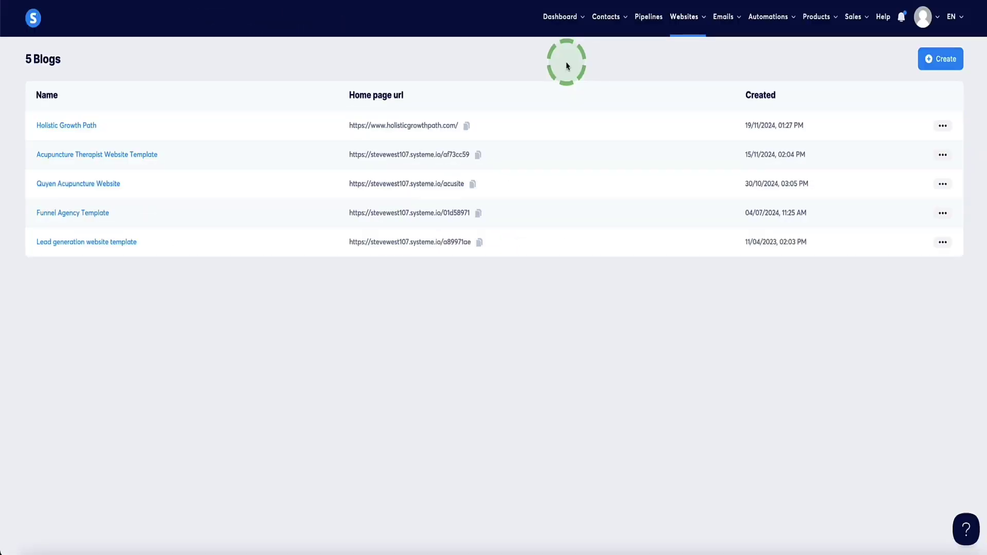
- Open the Acupuncture Therapist Website Template from the blogs list and view its live home page
{"action": "mouse_move", "coordinate": [692, 18]}
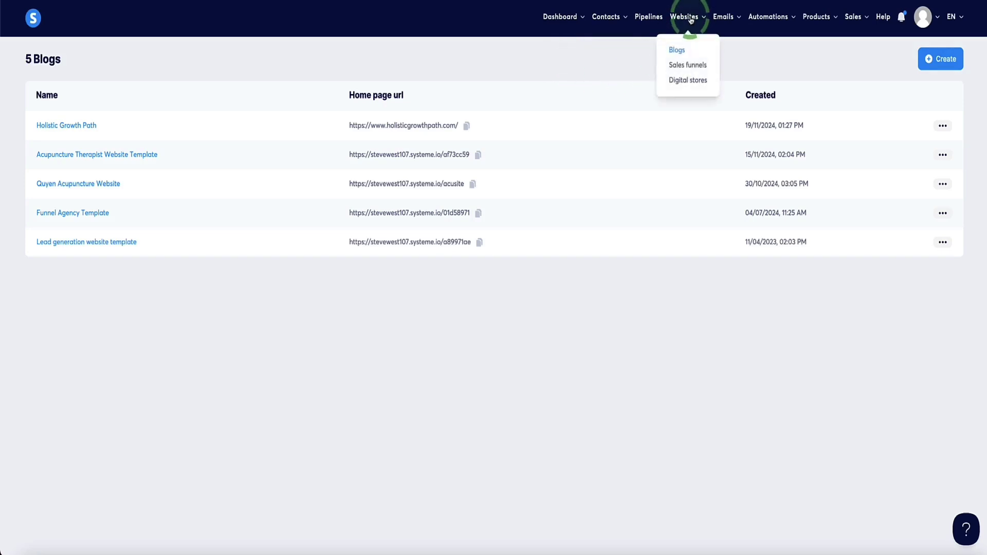
{"action": "left_click", "coordinate": [677, 52]}
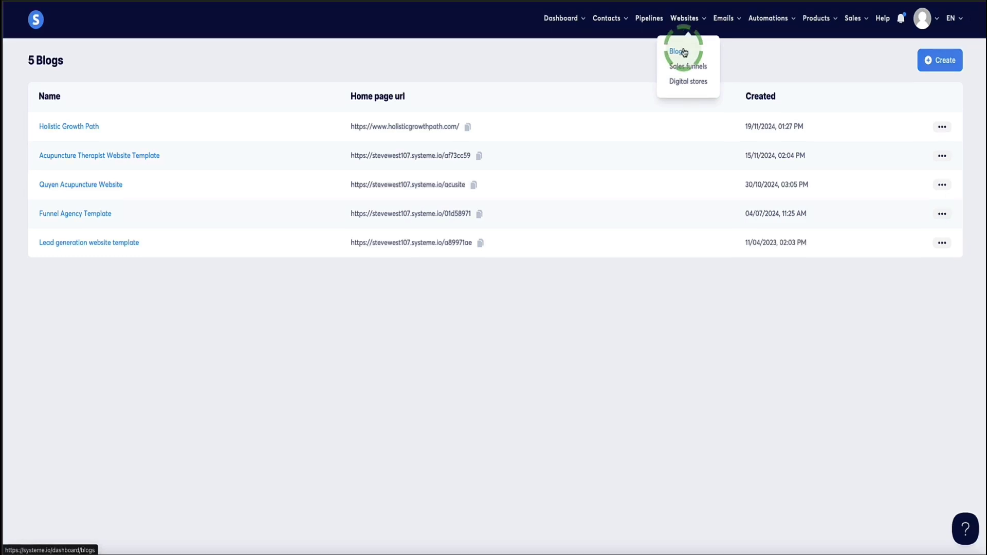
{"action": "left_click", "coordinate": [94, 160]}
{"action": "left_click", "coordinate": [876, 63]}
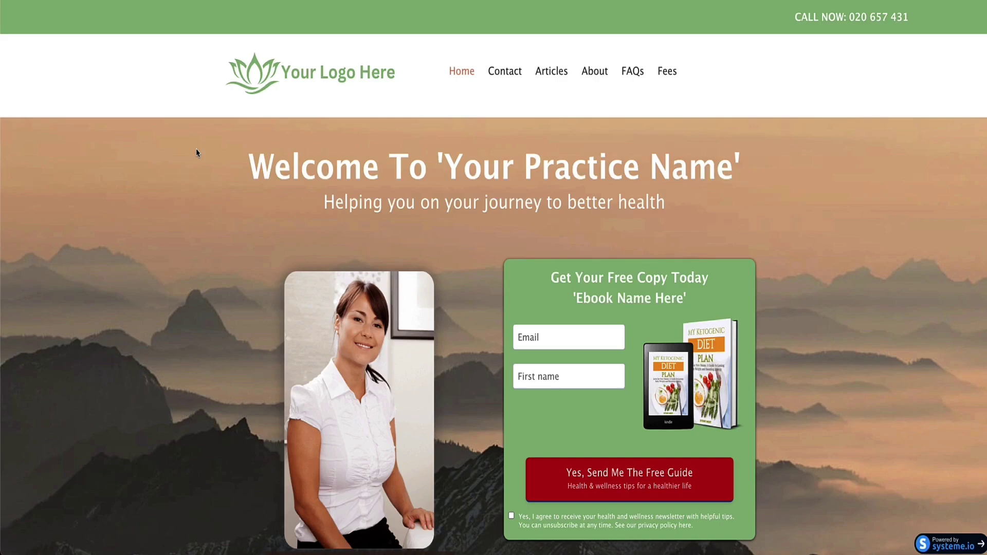
- Examine the acupuncture template's home page from the welcome banner through booking, services, qualifications and contact sections
{"action": "scroll", "coordinate": [196, 152], "scroll_direction": "down", "scroll_amount": 10}
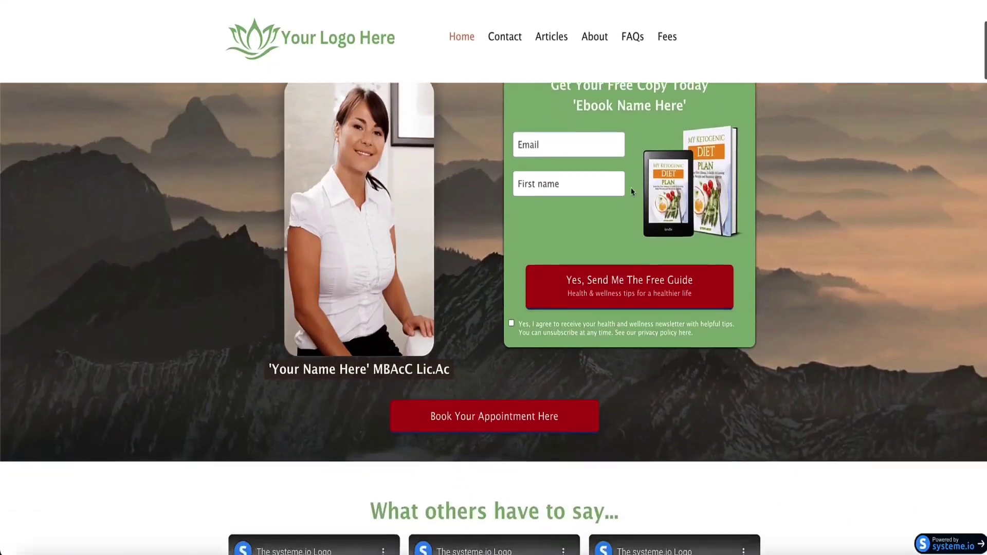
{"action": "scroll", "coordinate": [173, 322], "scroll_direction": "down", "scroll_amount": 15}
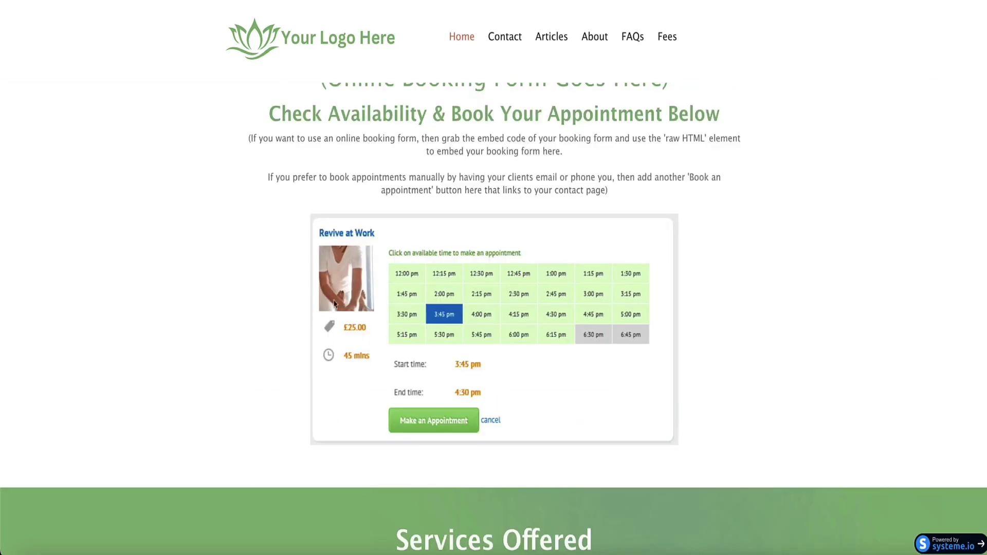
{"action": "scroll", "coordinate": [222, 321], "scroll_direction": "down", "scroll_amount": 15}
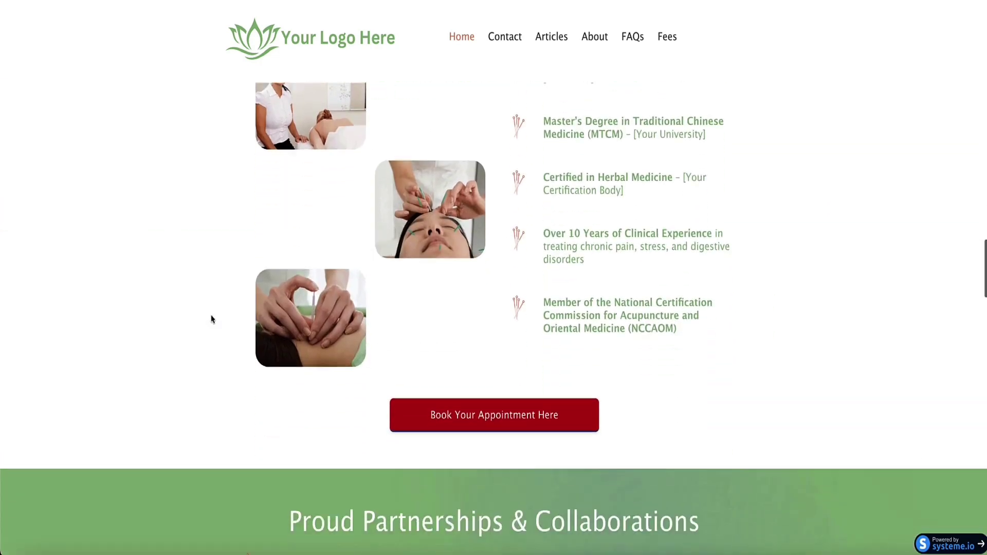
{"action": "scroll", "coordinate": [212, 320], "scroll_direction": "down", "scroll_amount": 15}
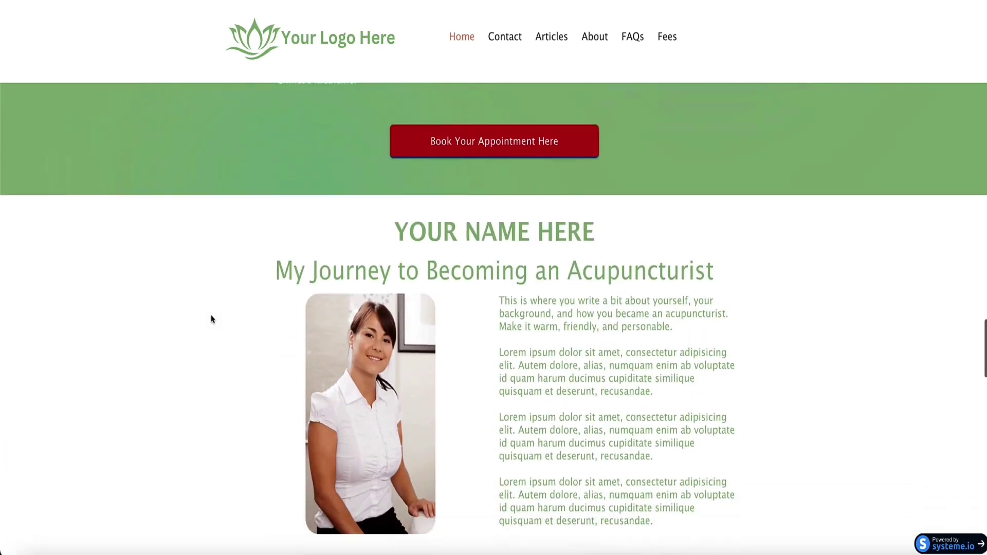
{"action": "scroll", "coordinate": [211, 319], "scroll_direction": "down", "scroll_amount": 15}
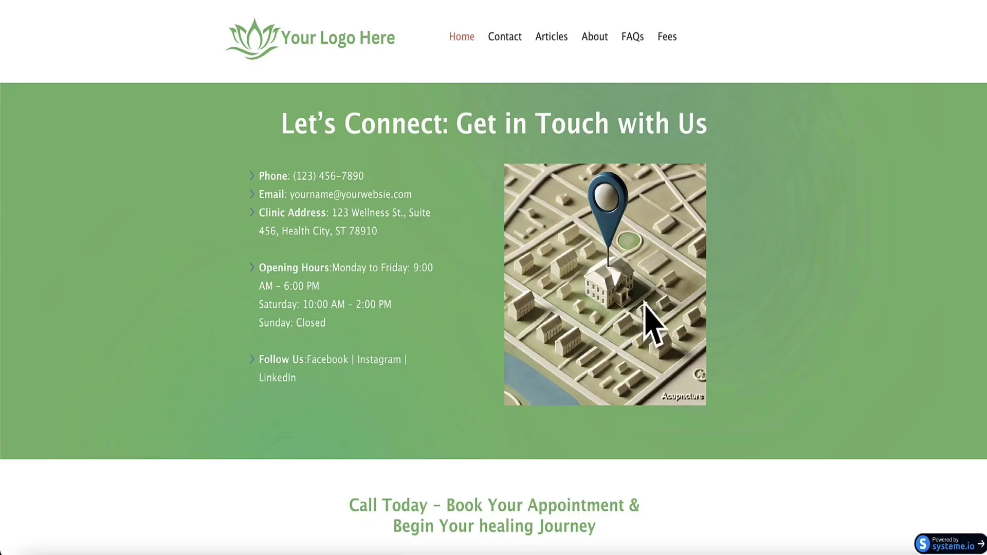
{"action": "scroll", "coordinate": [218, 272], "scroll_direction": "down", "scroll_amount": 8}
{"action": "scroll", "coordinate": [194, 282], "scroll_direction": "up", "scroll_amount": 20}
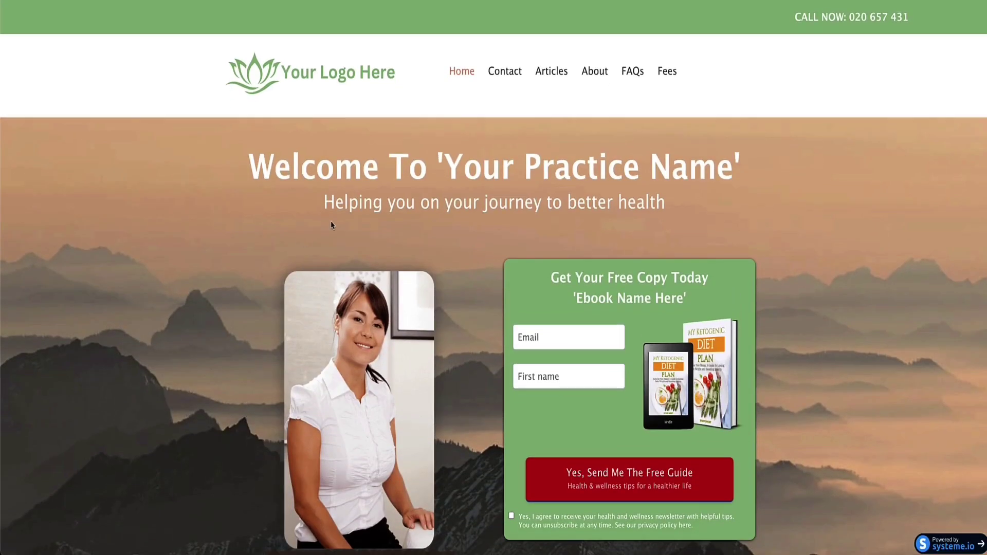
- Review the Contact, Articles and About pages of the acupuncture template site, and return to the blogs list
{"action": "left_click", "coordinate": [503, 74]}
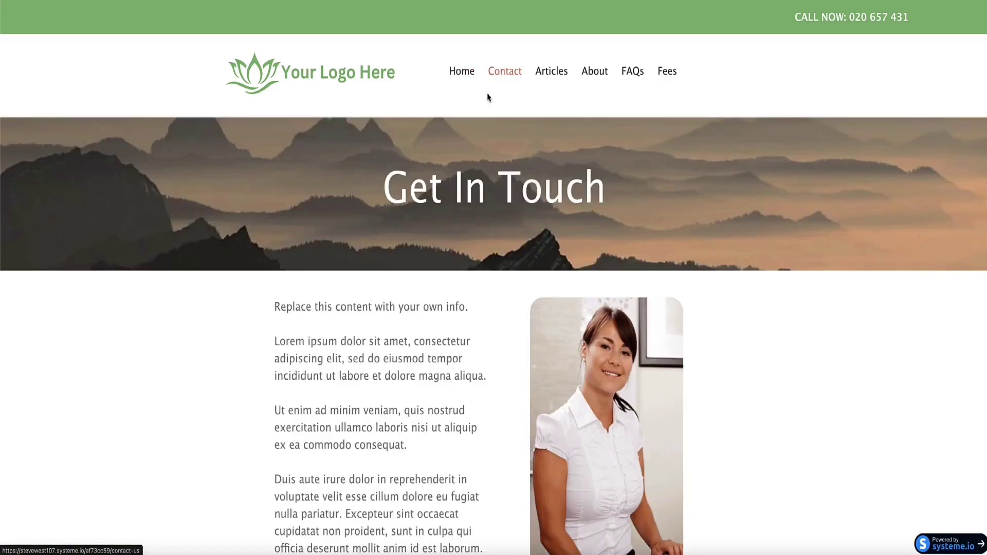
{"action": "scroll", "coordinate": [488, 97], "scroll_direction": "down", "scroll_amount": 10}
{"action": "scroll", "coordinate": [488, 97], "scroll_direction": "up", "scroll_amount": 10}
{"action": "left_click", "coordinate": [548, 71]}
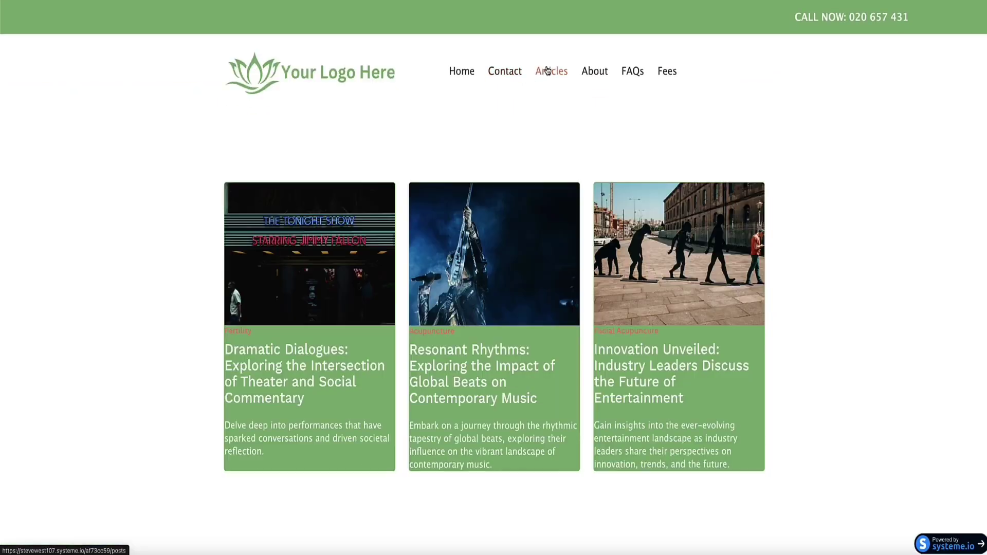
{"action": "scroll", "coordinate": [119, 231], "scroll_direction": "down", "scroll_amount": 5}
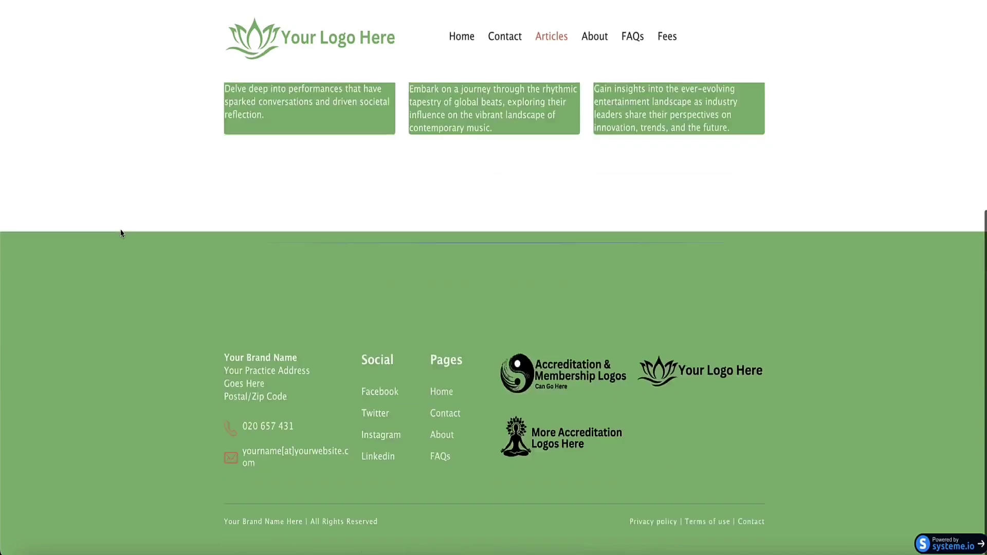
{"action": "scroll", "coordinate": [119, 232], "scroll_direction": "up", "scroll_amount": 5}
{"action": "left_click", "coordinate": [597, 72]}
{"action": "scroll", "coordinate": [282, 171], "scroll_direction": "down", "scroll_amount": 4}
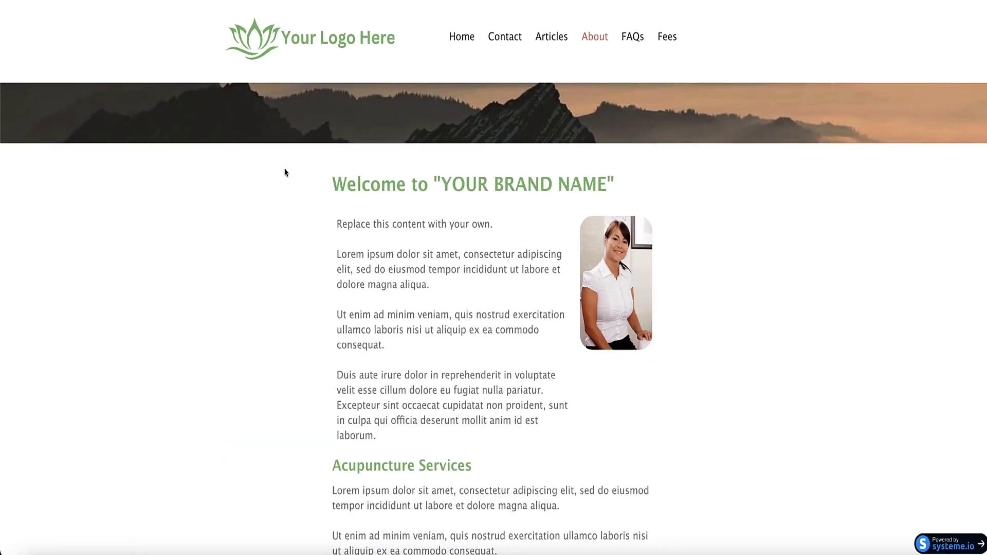
{"action": "scroll", "coordinate": [284, 172], "scroll_direction": "up", "scroll_amount": 4}
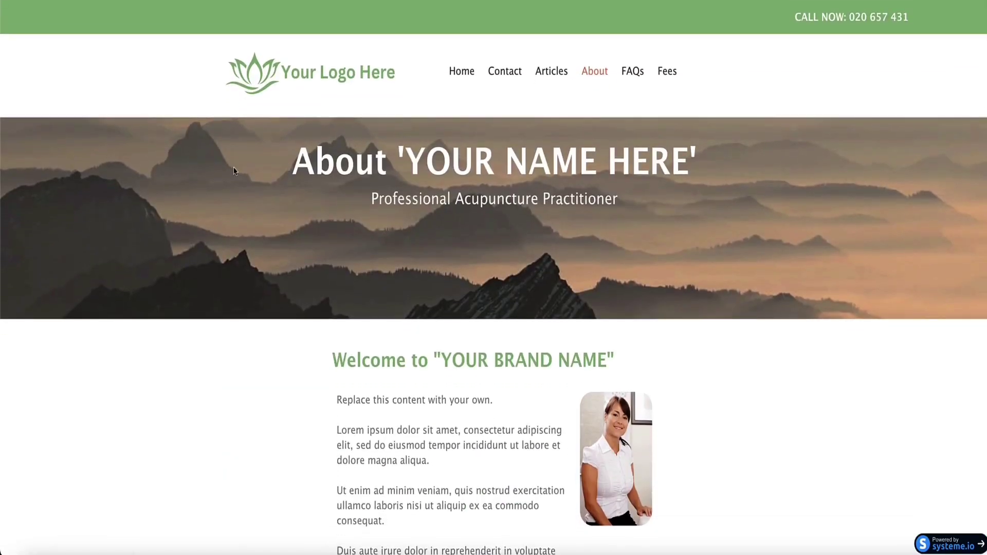
{"action": "left_click", "coordinate": [484, 64]}
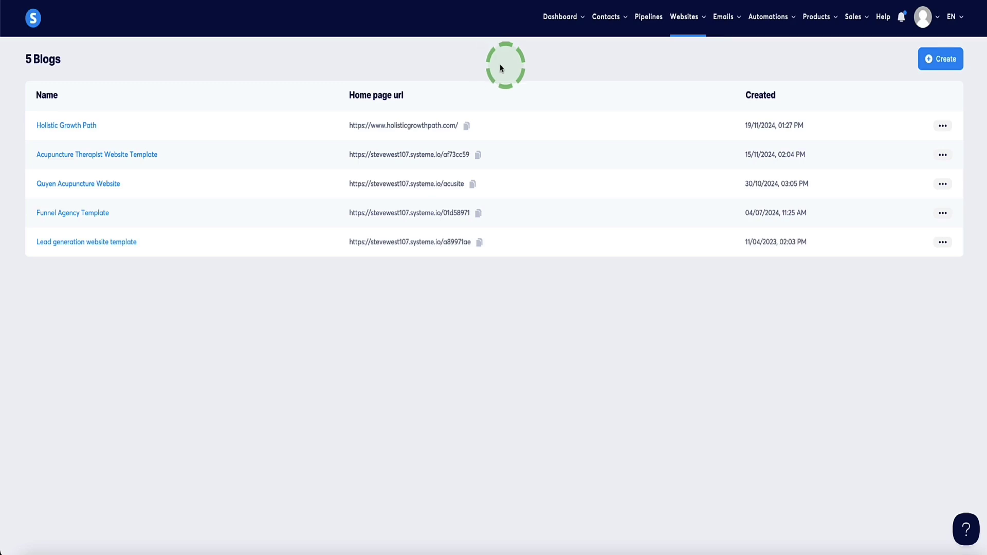
- Start creating a new blog and name it "Dog Training Made Simple"
{"action": "mouse_move", "coordinate": [688, 18]}
{"action": "left_click", "coordinate": [678, 50]}
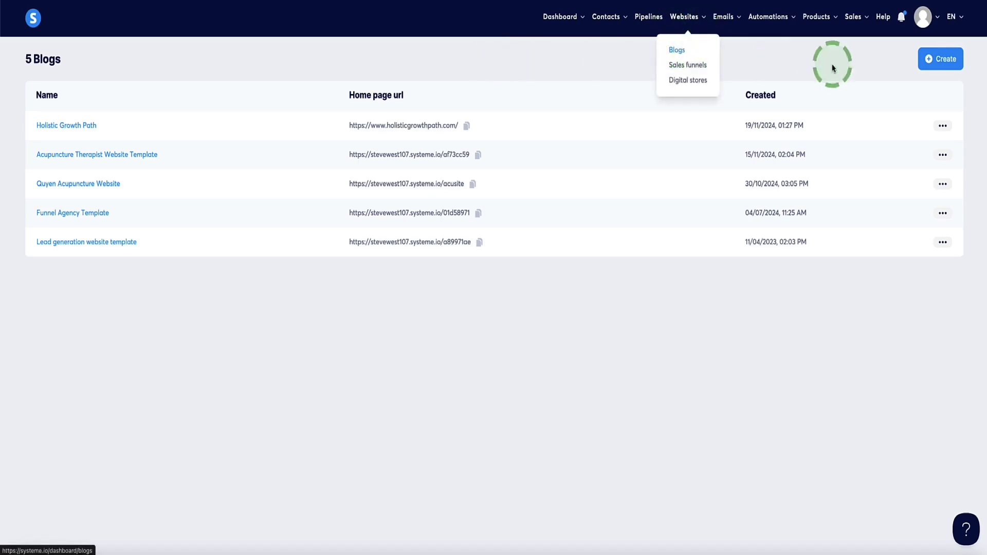
{"action": "left_click", "coordinate": [937, 60]}
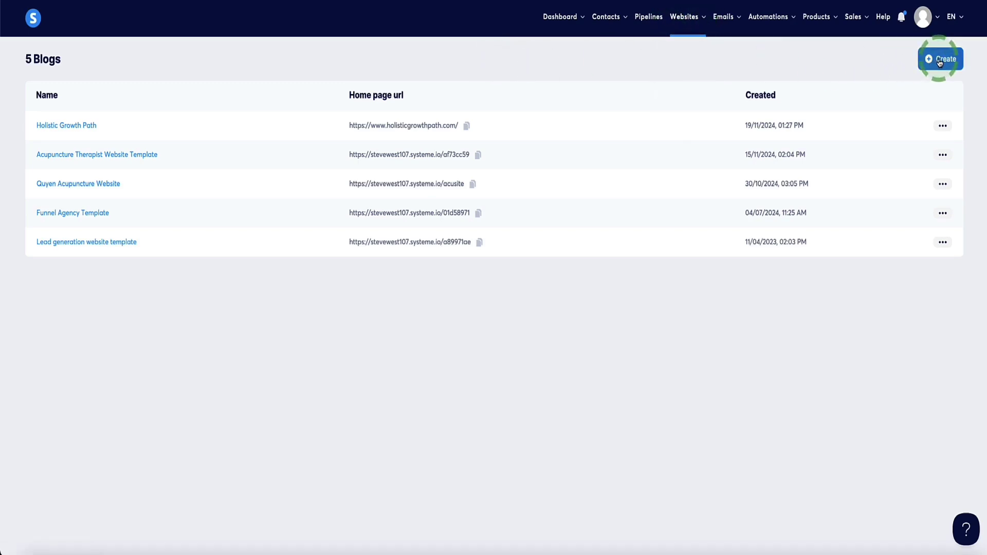
{"action": "left_click", "coordinate": [939, 62]}
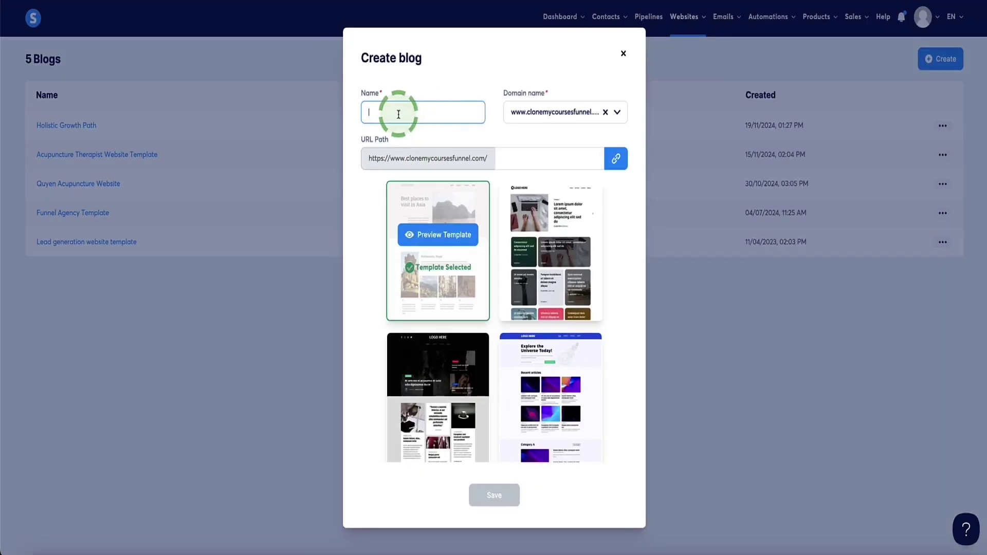
{"action": "type", "text": "Dog Training Made Simple"}
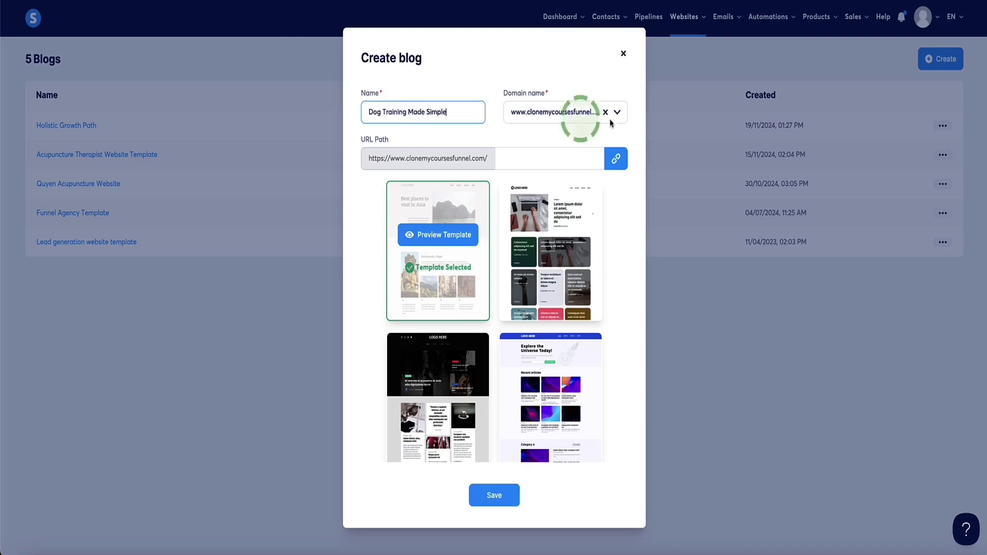
- Look through the domain names available for the new blog
{"action": "left_click", "coordinate": [617, 114]}
{"action": "scroll", "coordinate": [592, 170], "scroll_direction": "down", "scroll_amount": 2}
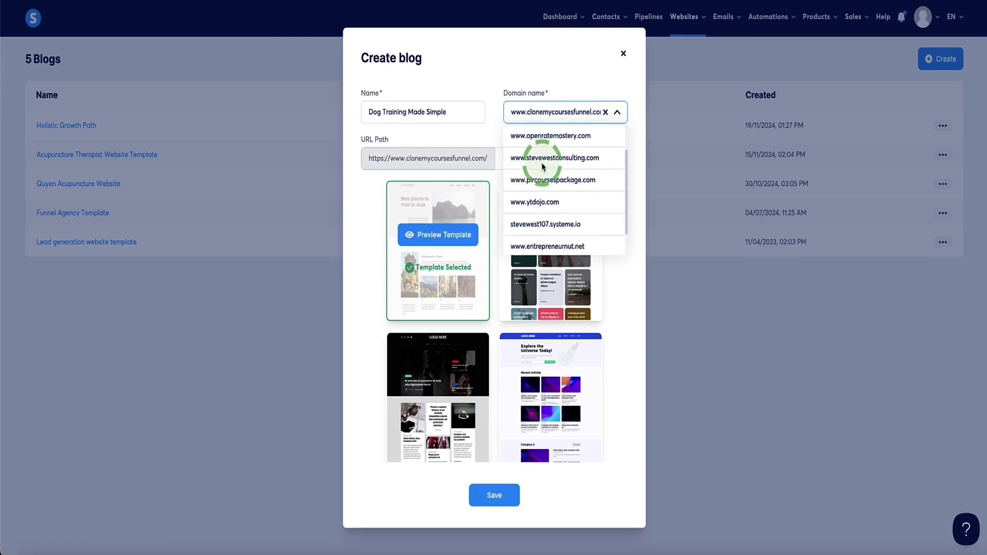
{"action": "scroll", "coordinate": [546, 165], "scroll_direction": "up", "scroll_amount": 2}
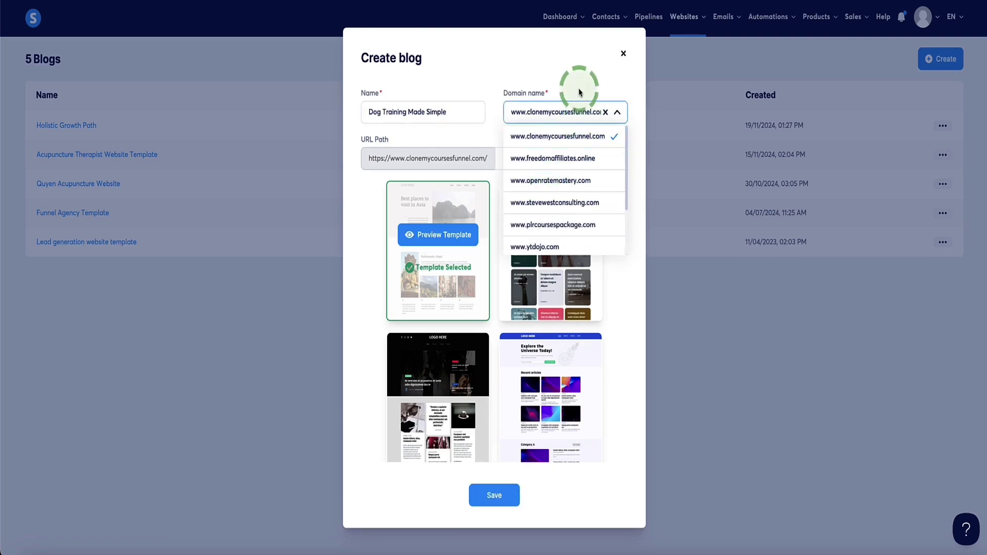
{"action": "left_click", "coordinate": [621, 115]}
{"action": "left_click", "coordinate": [619, 114]}
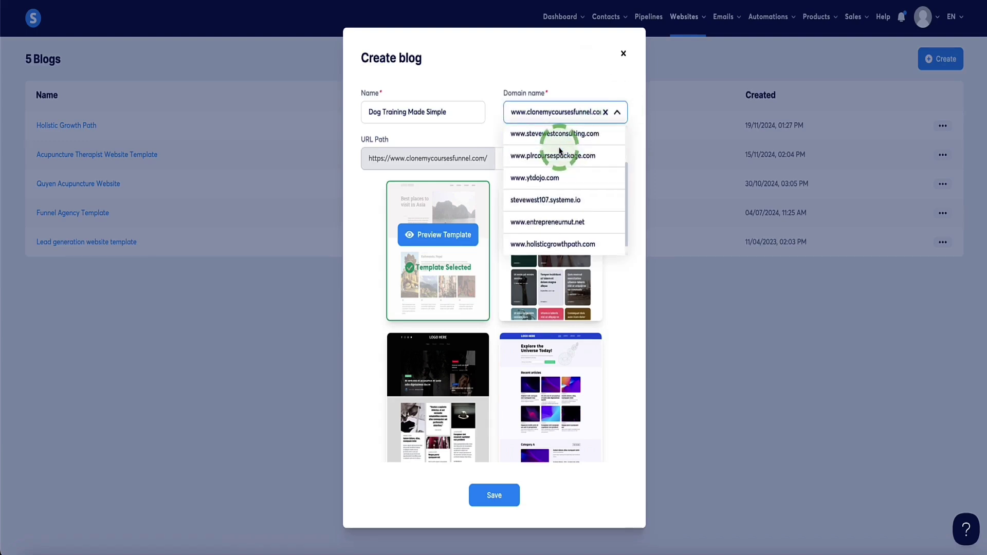
{"action": "left_click", "coordinate": [585, 77]}
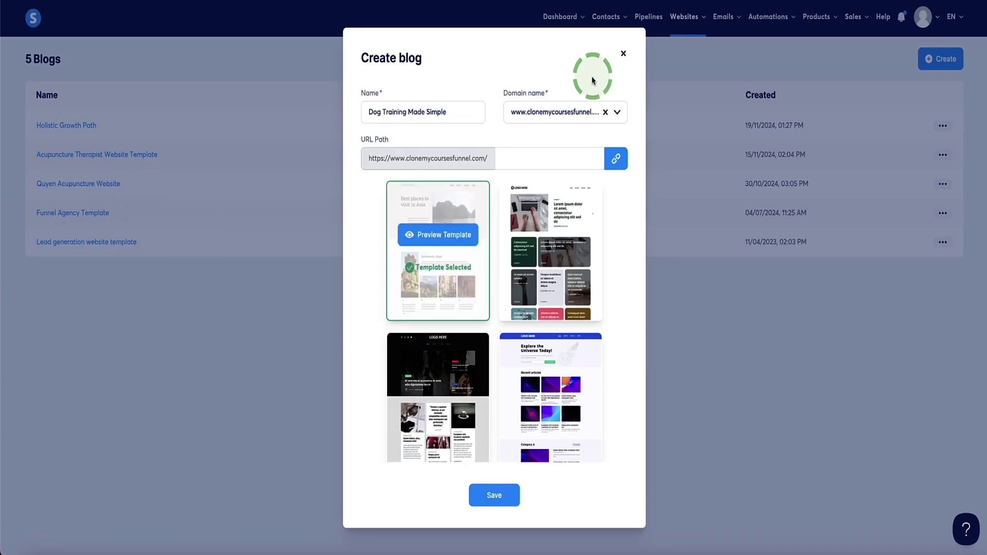
- Browse the gallery of blog templates offered for the new blog
{"action": "scroll", "coordinate": [481, 237], "scroll_direction": "down", "scroll_amount": 10}
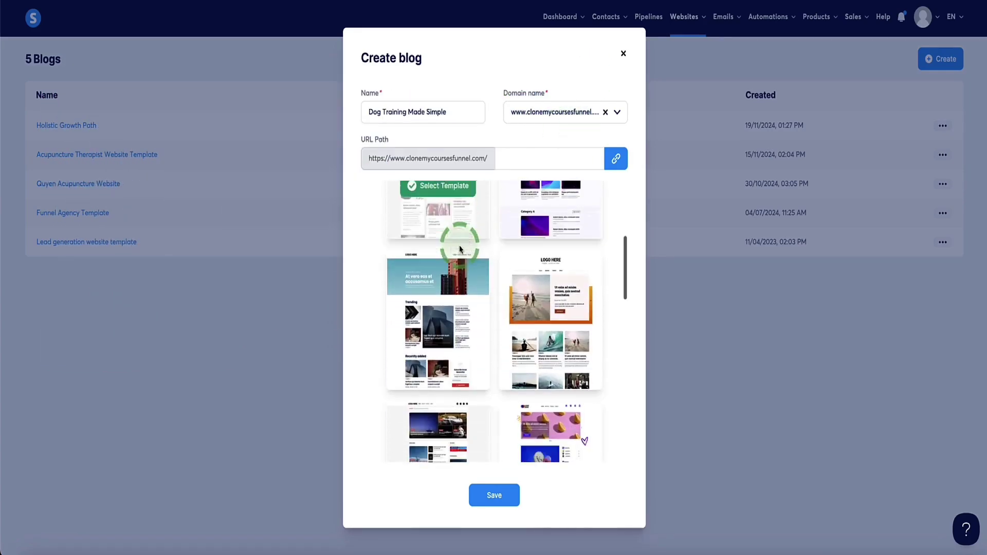
{"action": "scroll", "coordinate": [503, 266], "scroll_direction": "down", "scroll_amount": 5}
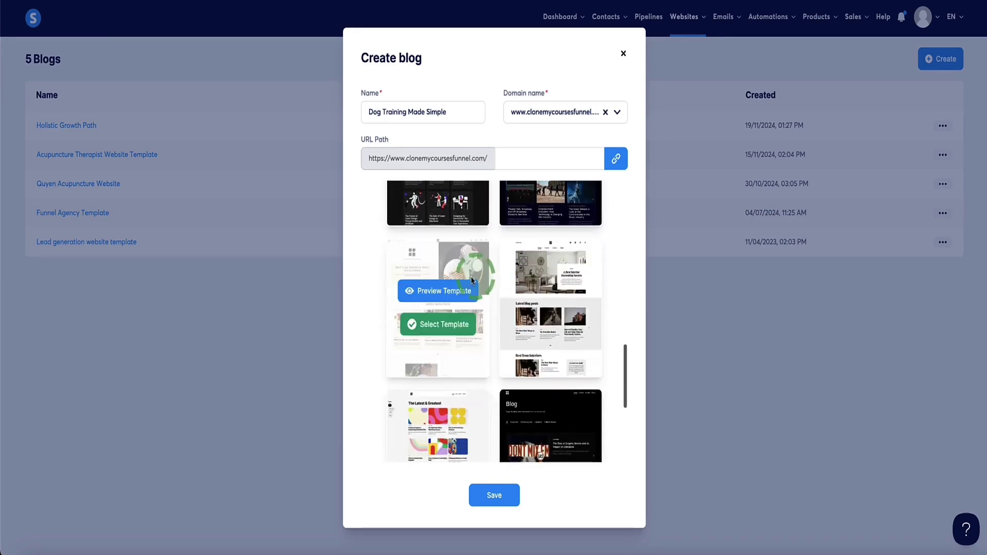
{"action": "scroll", "coordinate": [467, 285], "scroll_direction": "up", "scroll_amount": 8}
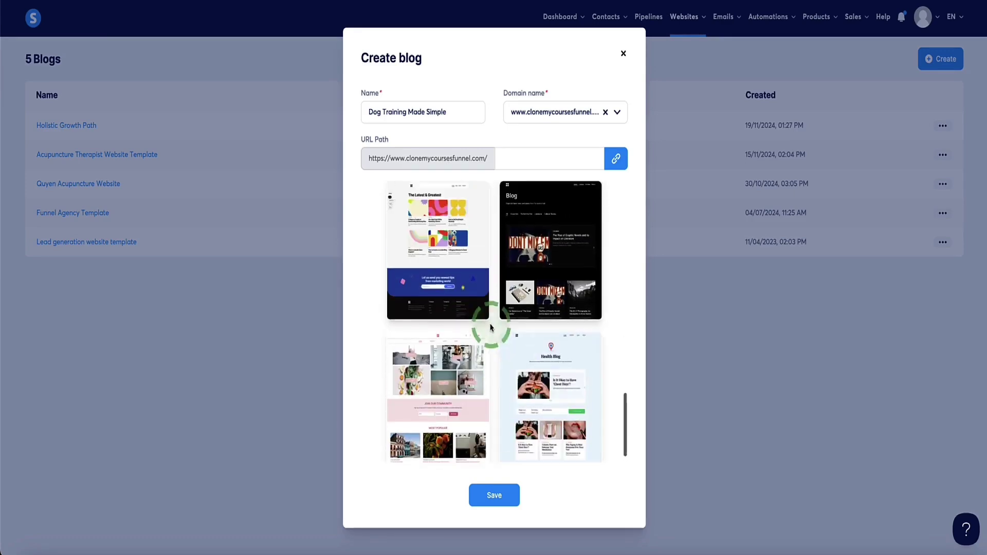
{"action": "left_click", "coordinate": [449, 298]}
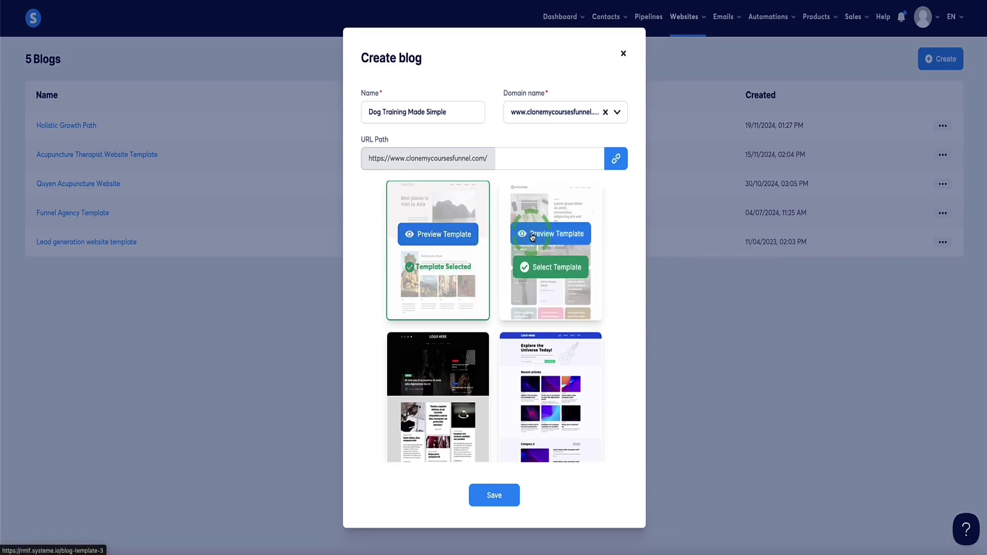
- Preview the "Best places to visit in Asia" blog template and look over its page sections
{"action": "left_click", "coordinate": [435, 236]}
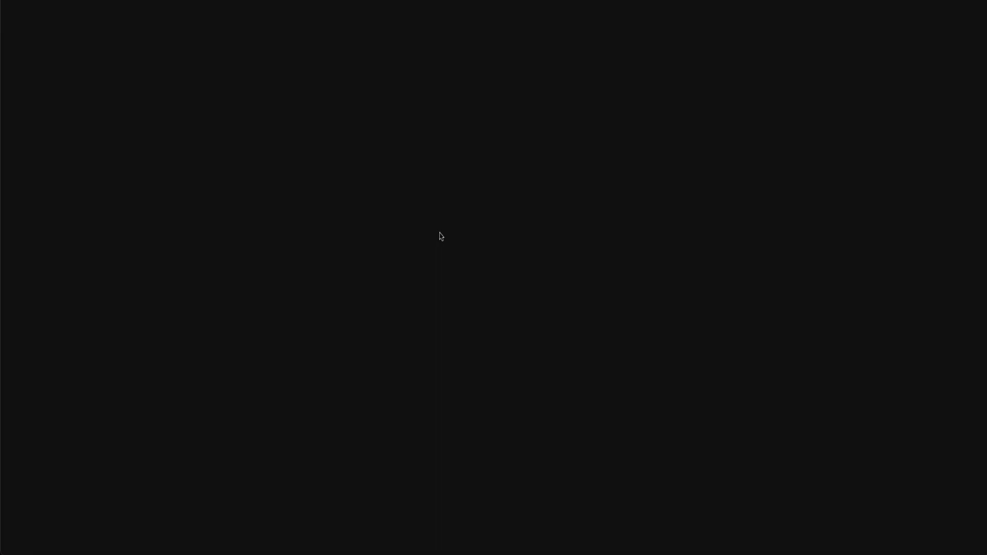
{"action": "scroll", "coordinate": [220, 207], "scroll_direction": "down", "scroll_amount": 15}
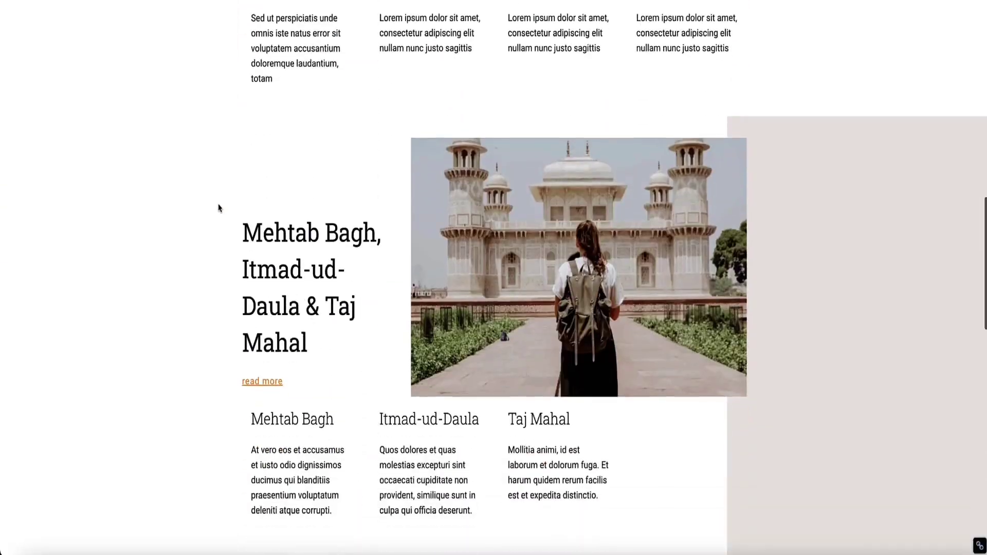
{"action": "scroll", "coordinate": [218, 207], "scroll_direction": "down", "scroll_amount": 15}
{"action": "scroll", "coordinate": [219, 207], "scroll_direction": "up", "scroll_amount": 4}
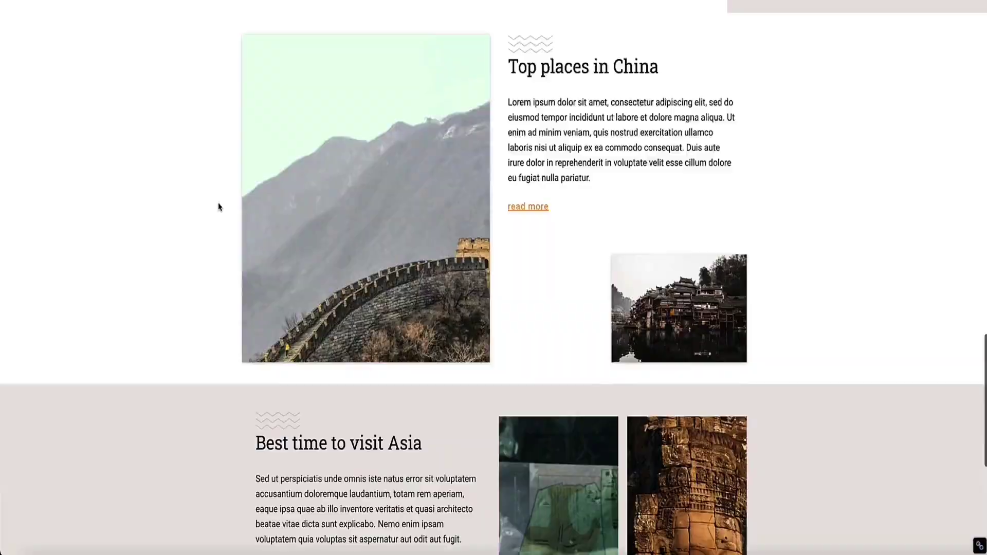
{"action": "scroll", "coordinate": [219, 207], "scroll_direction": "up", "scroll_amount": 20}
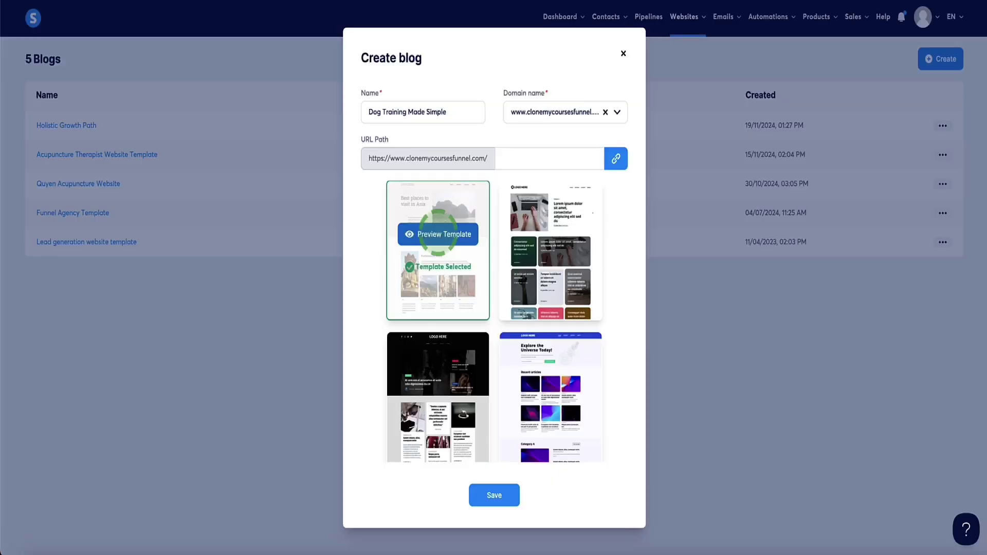
- Choose the "At vero eos et accusamus et" template with the city building header for the new blog
{"action": "mouse_move", "coordinate": [562, 270]}
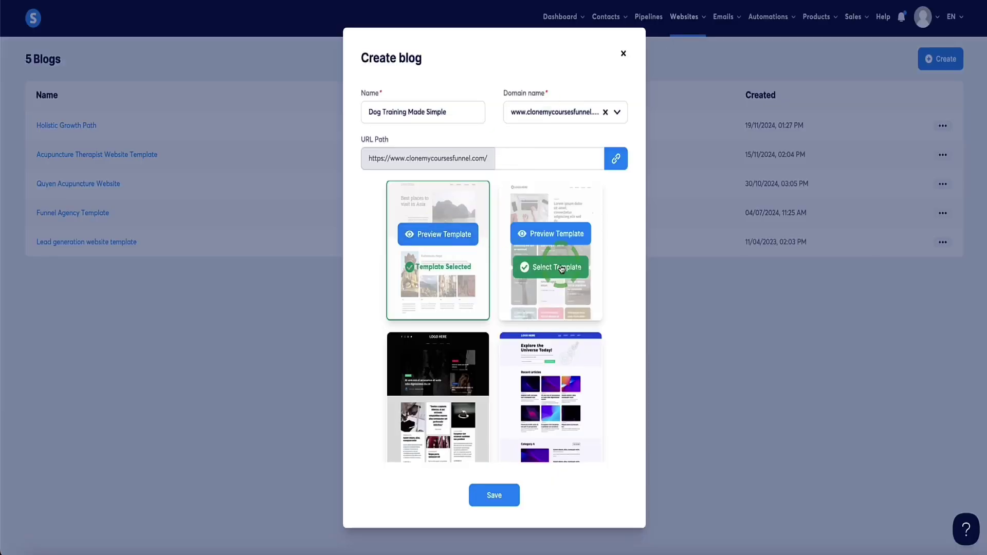
{"action": "scroll", "coordinate": [428, 330], "scroll_direction": "down", "scroll_amount": 5}
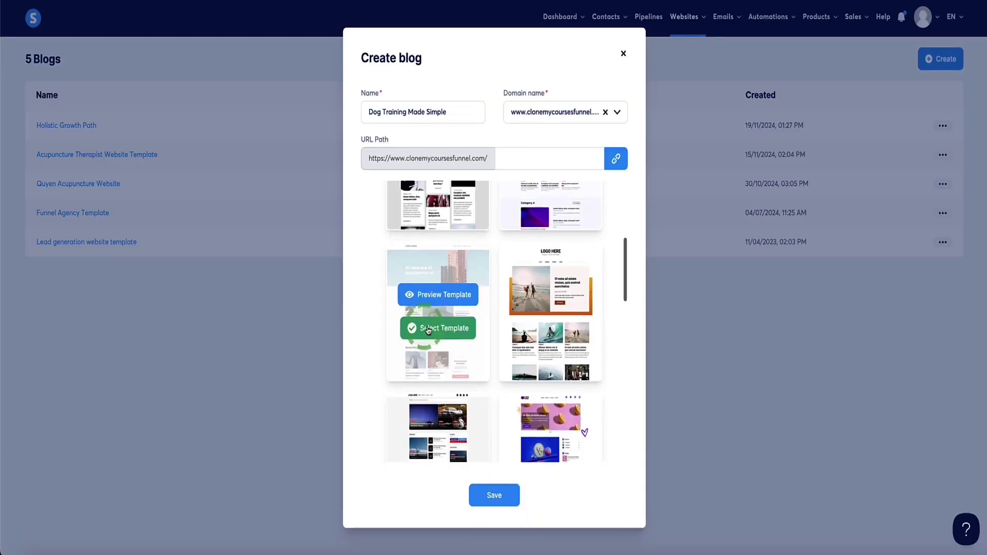
{"action": "left_click", "coordinate": [436, 330]}
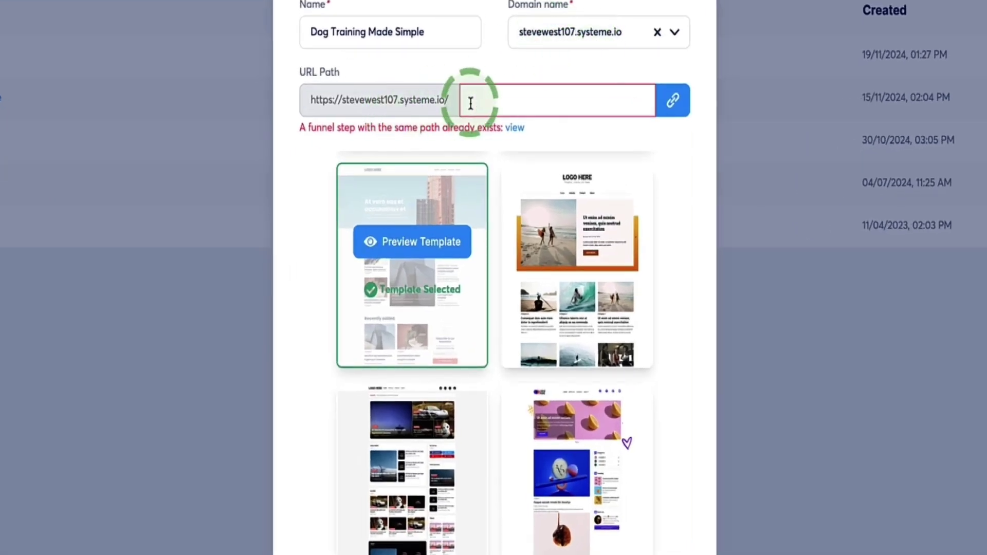
- Set the blog's URL path to dog-training-demo-site and save the new blog
{"action": "left_click", "coordinate": [476, 103]}
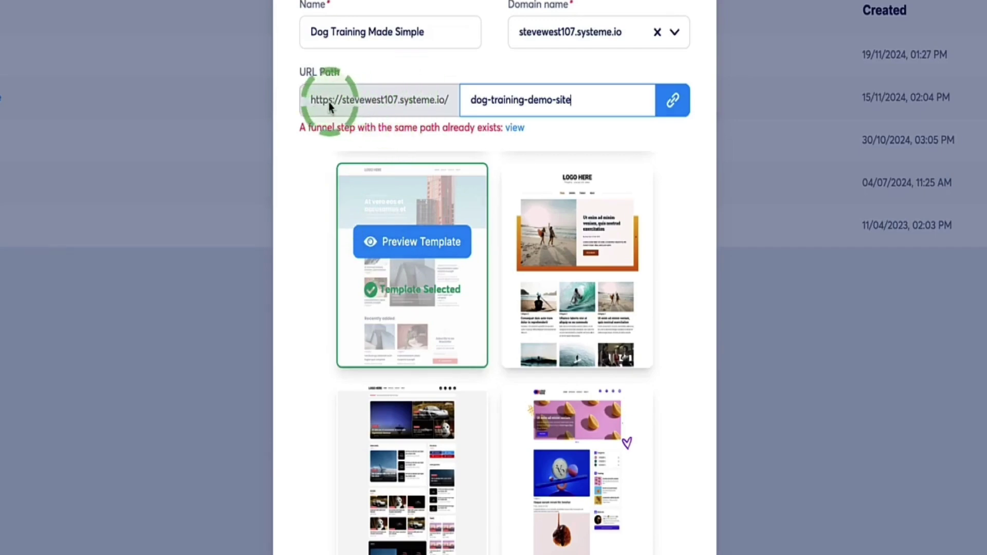
{"action": "left_click_drag", "start_coordinate": [468, 103], "coordinate": [601, 116]}
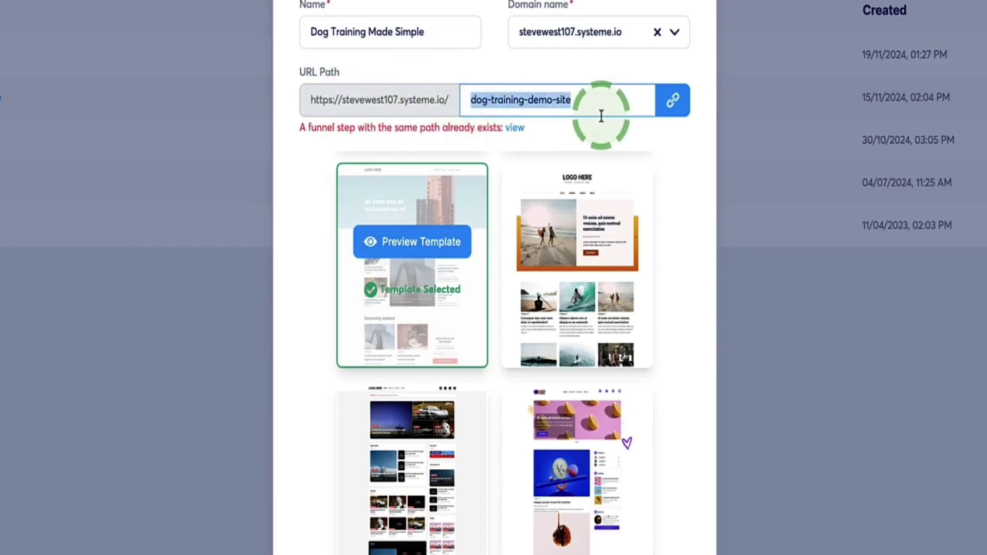
{"action": "left_click", "coordinate": [599, 104]}
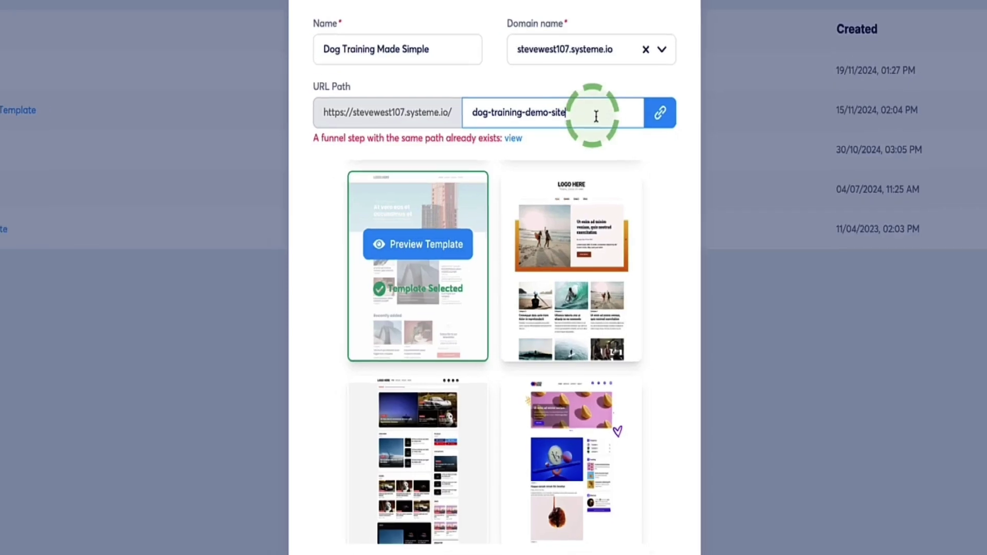
{"action": "left_click_drag", "start_coordinate": [465, 101], "coordinate": [587, 110]}
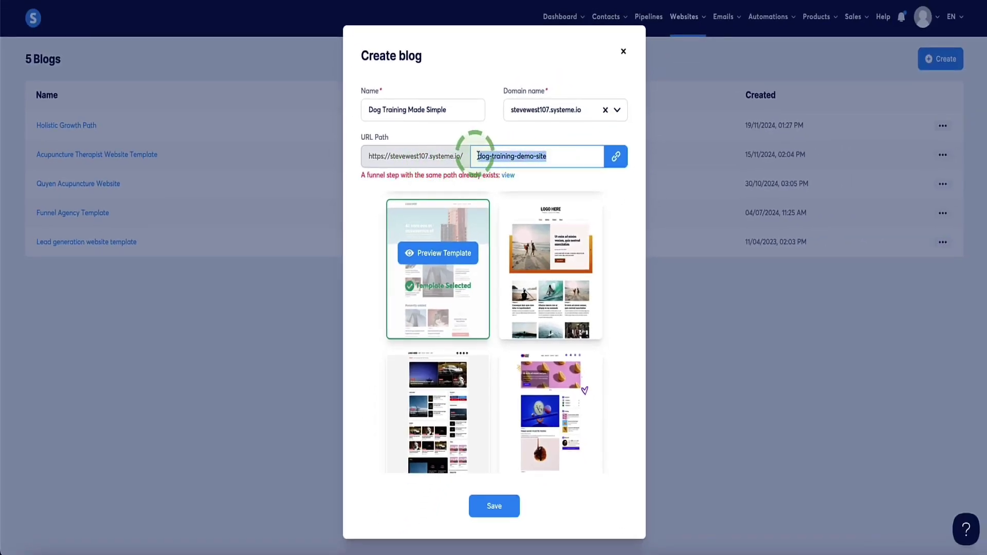
{"action": "left_click", "coordinate": [493, 504]}
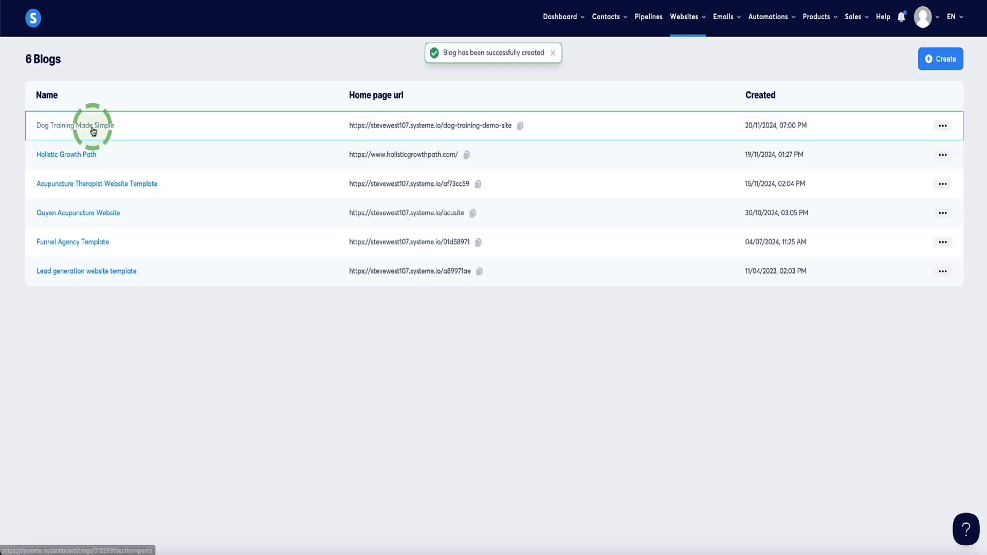
- Open the Dog Training Made Simple blog and look over its "Exercitationem ullam corporis suscipit" sample post down to the footer
{"action": "left_click", "coordinate": [93, 127]}
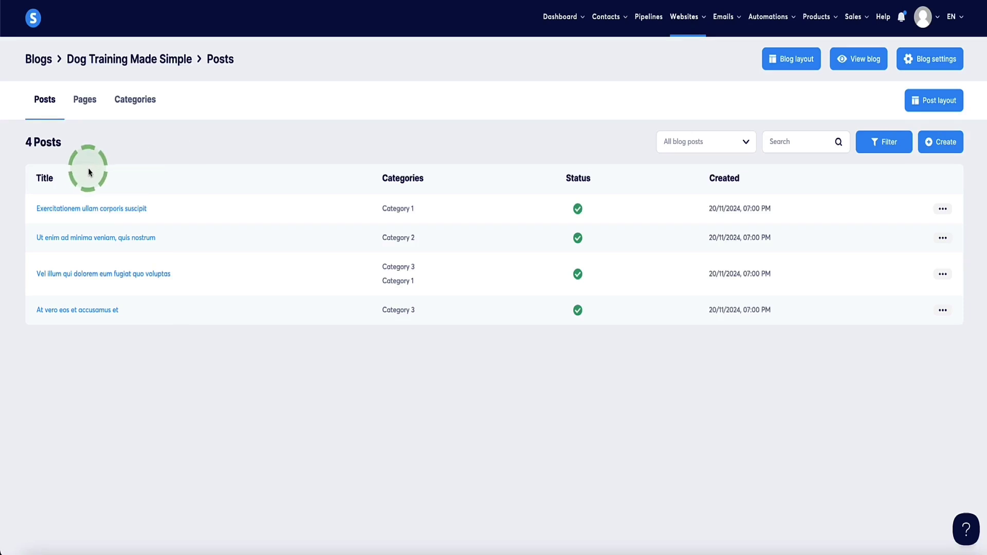
{"action": "left_click", "coordinate": [95, 211]}
{"action": "scroll", "coordinate": [262, 227], "scroll_direction": "down", "scroll_amount": 3}
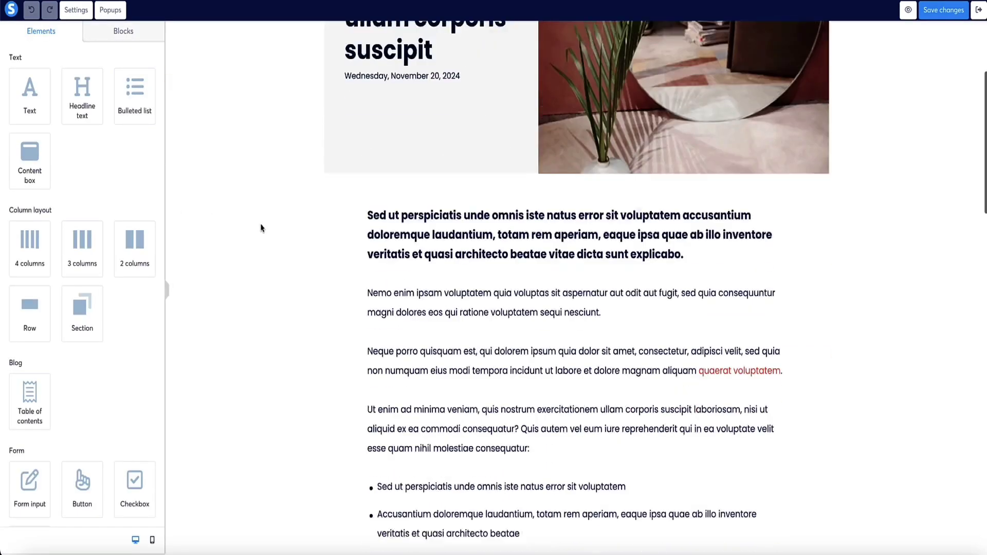
{"action": "scroll", "coordinate": [261, 228], "scroll_direction": "down", "scroll_amount": 15}
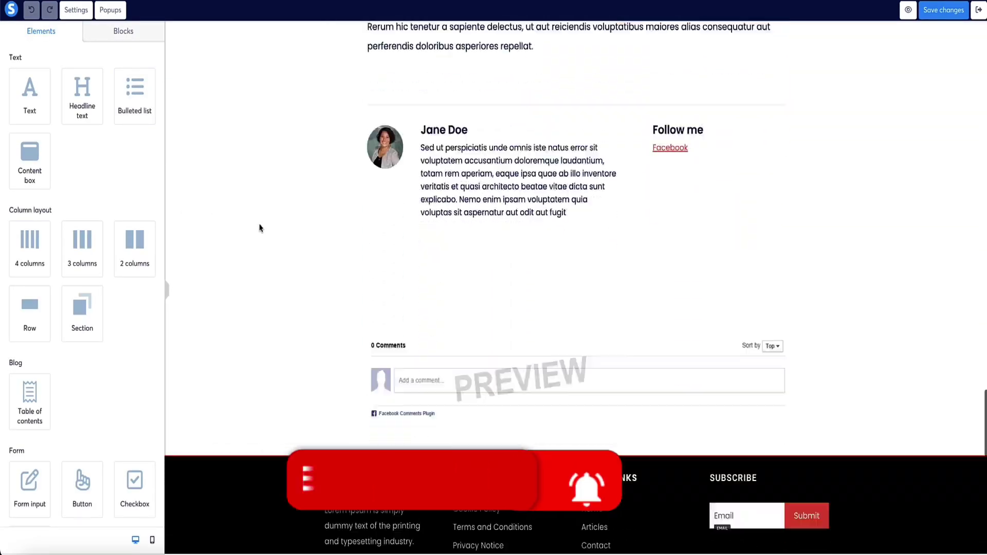
{"action": "scroll", "coordinate": [260, 225], "scroll_direction": "up", "scroll_amount": 20}
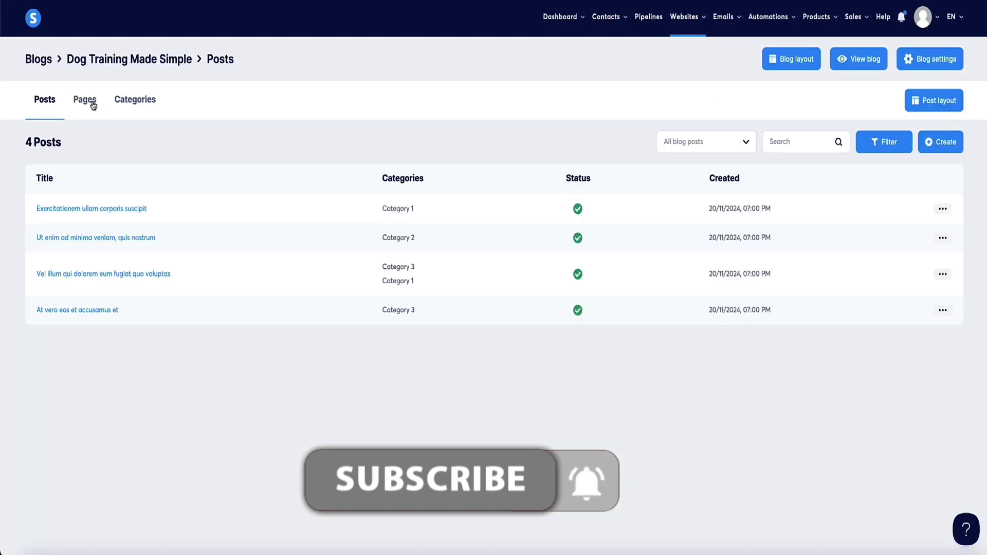
- Rename the blog's Category 2 as Guard Dog Training with the path guard-dog-training, and save it
{"action": "left_click", "coordinate": [85, 100]}
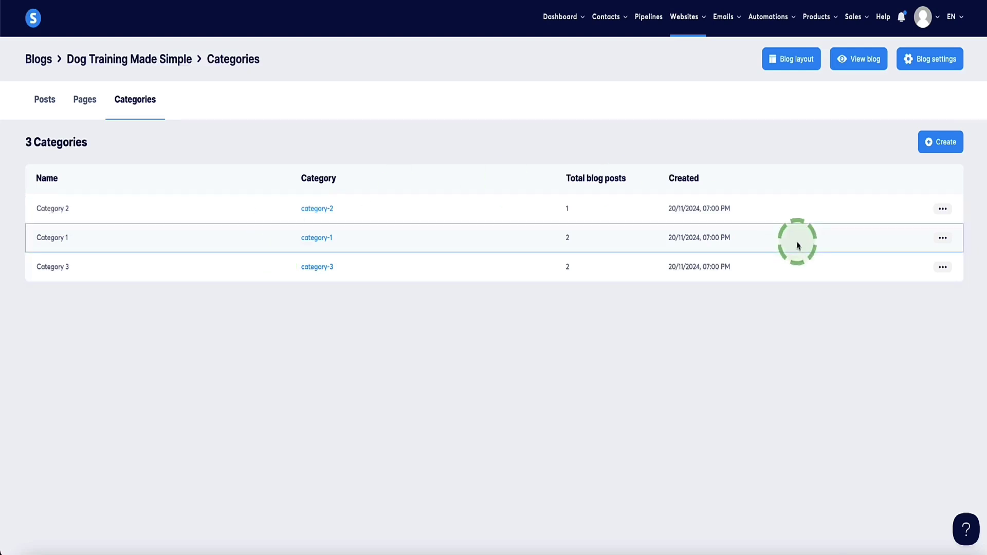
{"action": "left_click", "coordinate": [918, 215]}
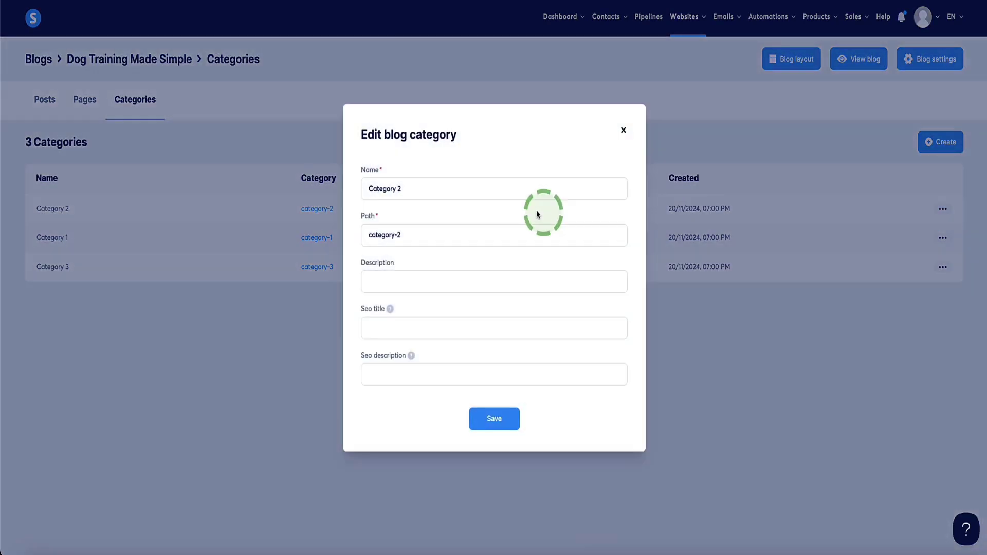
{"action": "left_click_drag", "start_coordinate": [417, 187], "coordinate": [359, 186]}
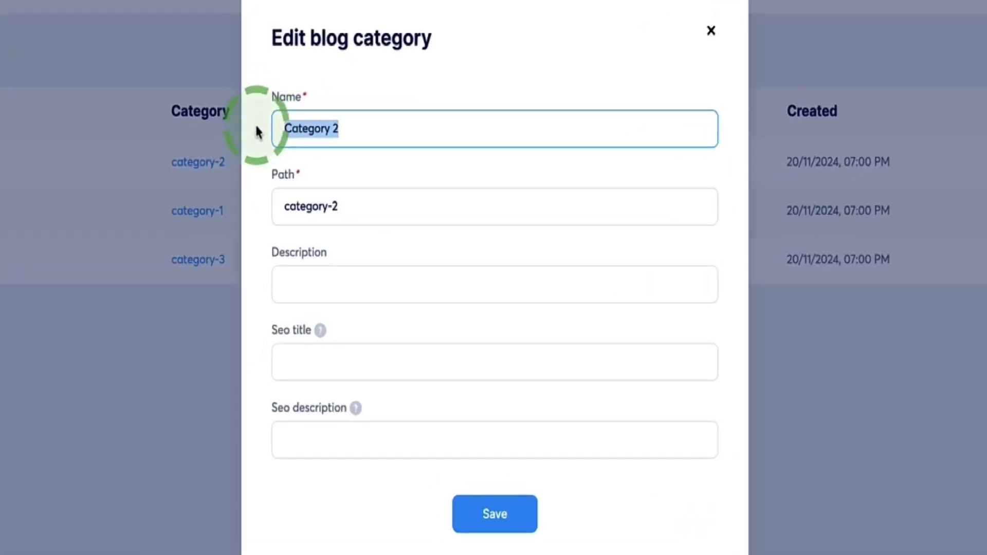
{"action": "type", "text": "Guard Dog Training"}
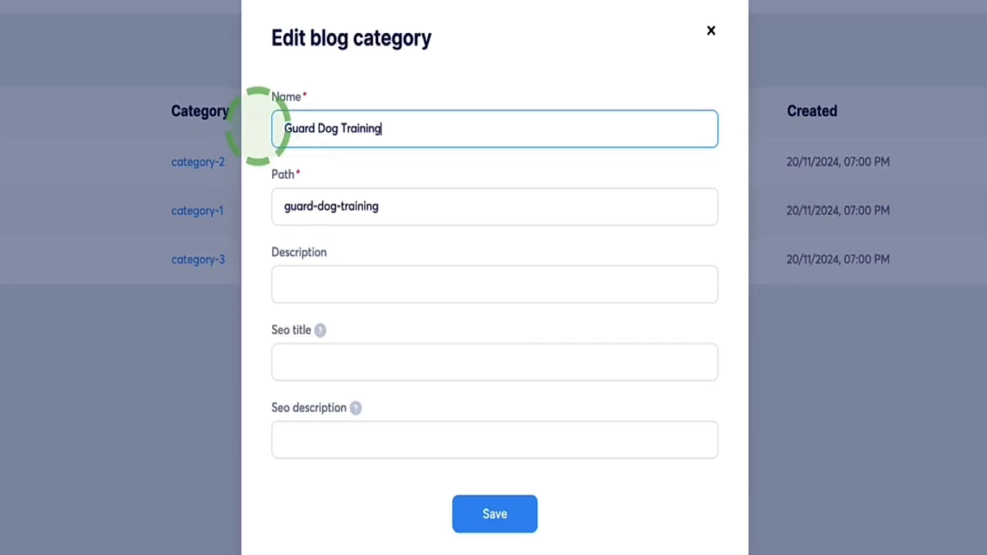
{"action": "left_click_drag", "start_coordinate": [394, 203], "coordinate": [280, 213]}
{"action": "left_click", "coordinate": [342, 200]}
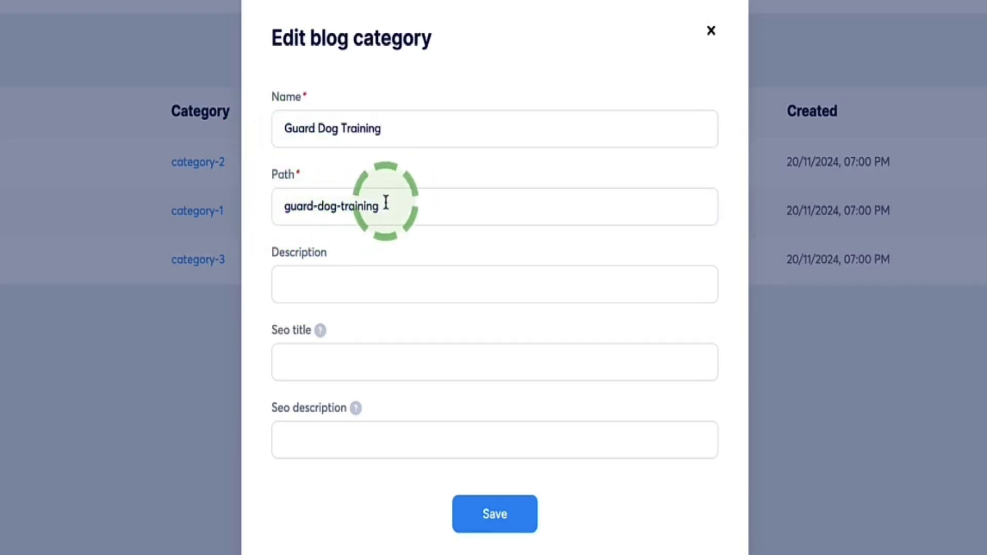
{"action": "left_click_drag", "start_coordinate": [386, 202], "coordinate": [285, 211]}
{"action": "left_click", "coordinate": [274, 204]}
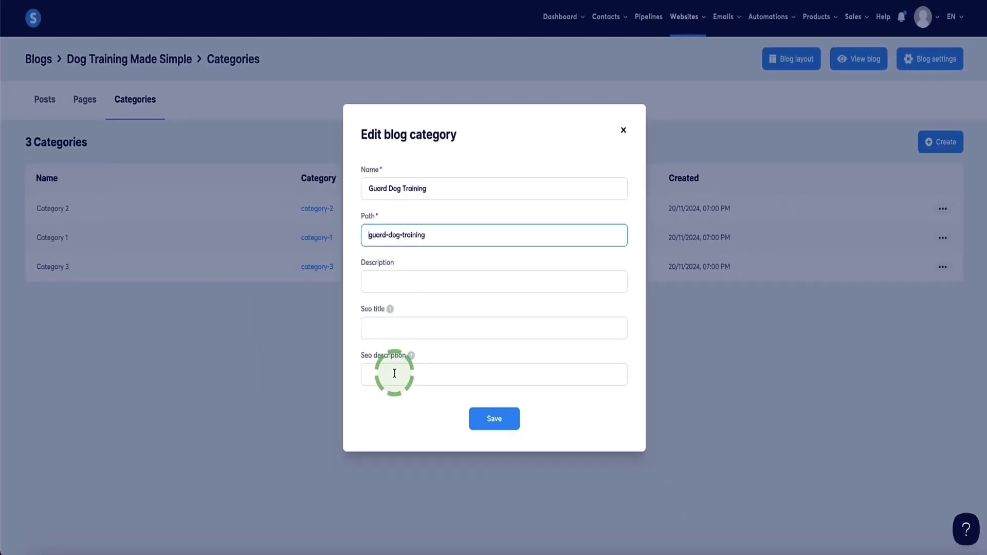
{"action": "left_click", "coordinate": [487, 421]}
- Rename Category 1 as Puppy Training and Category 3 as Leash Training, saving each category
{"action": "left_click", "coordinate": [943, 238]}
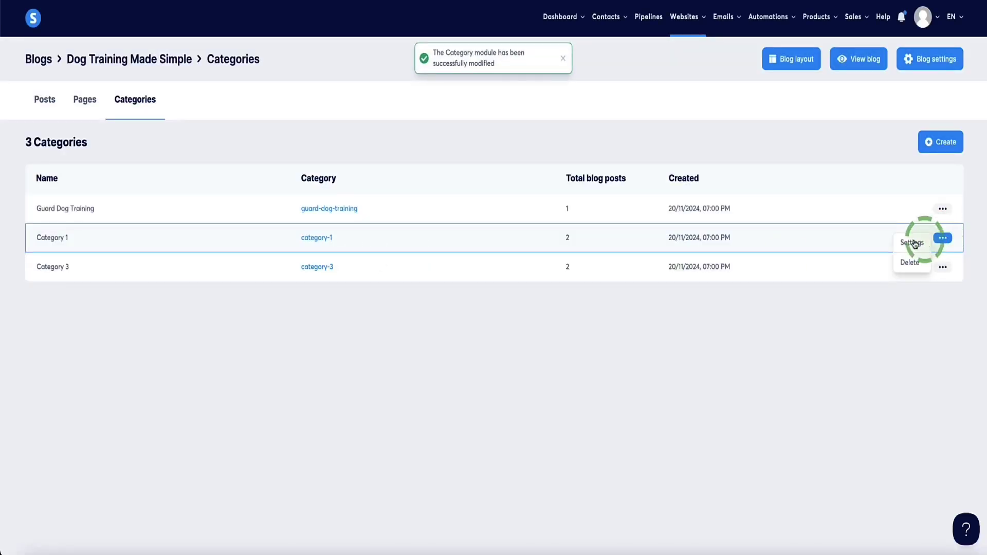
{"action": "left_click", "coordinate": [943, 267]}
{"action": "left_click", "coordinate": [911, 273]}
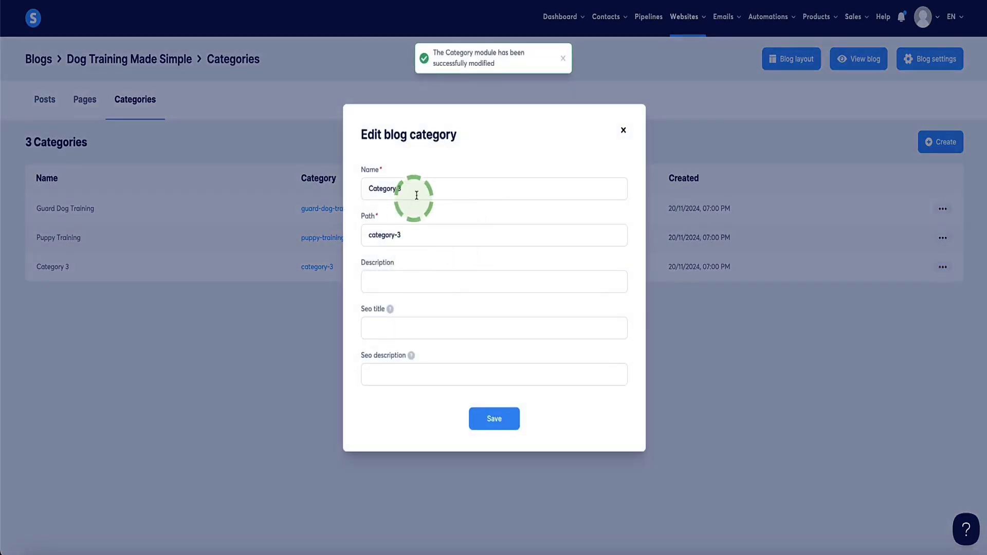
{"action": "left_click_drag", "start_coordinate": [416, 196], "coordinate": [363, 188]}
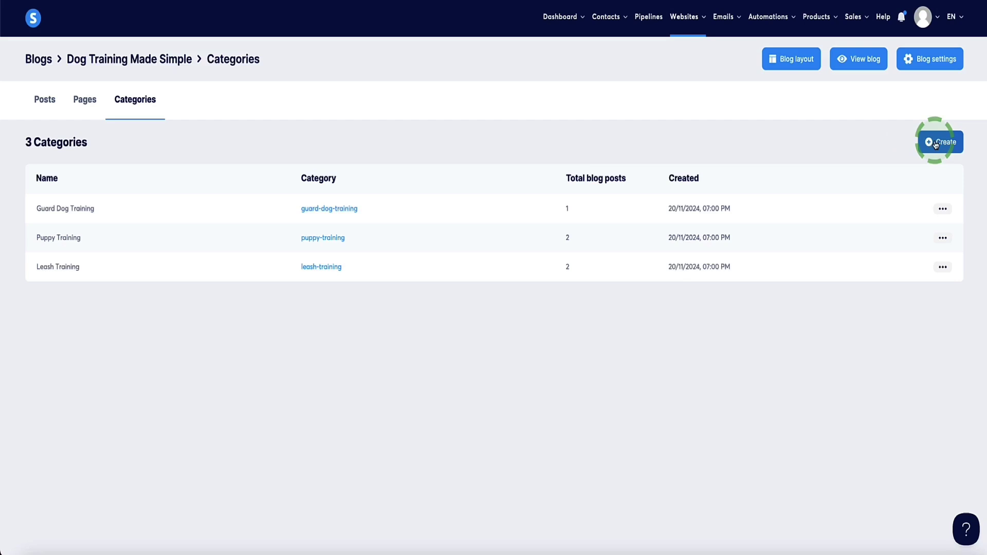
- Open the blog's home page in the editor and examine its sections from the header to the footer
{"action": "left_click", "coordinate": [80, 103]}
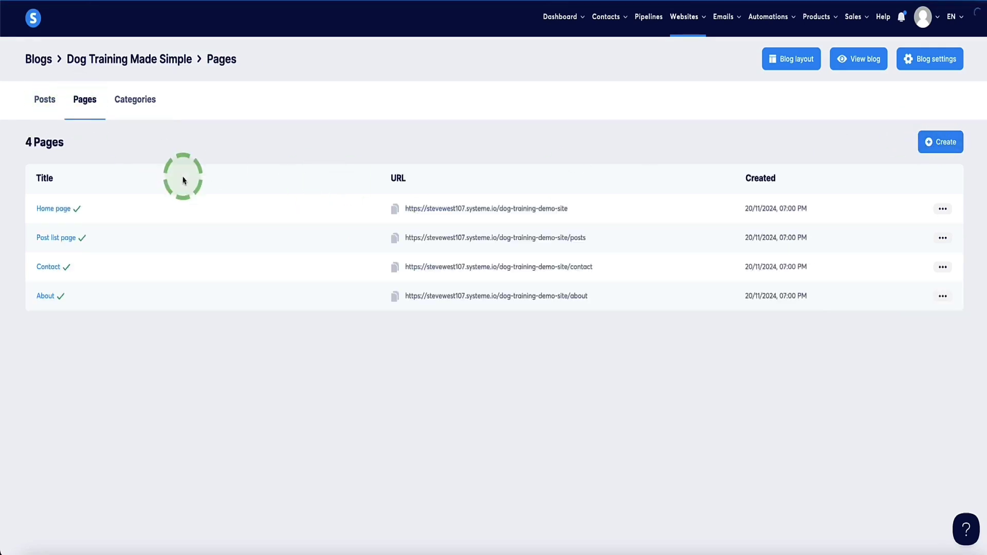
{"action": "left_click", "coordinate": [46, 210]}
{"action": "scroll", "coordinate": [256, 194], "scroll_direction": "down", "scroll_amount": 9}
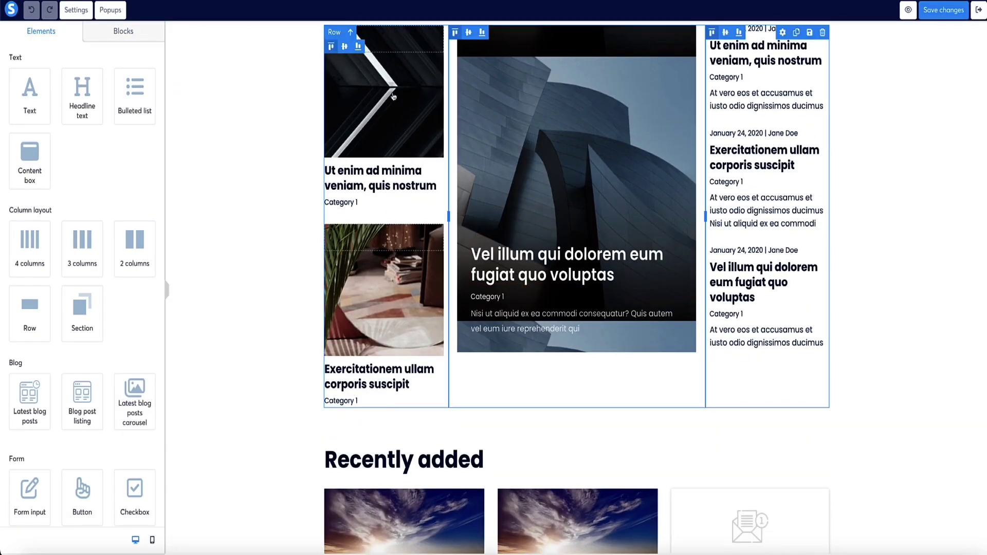
{"action": "scroll", "coordinate": [462, 216], "scroll_direction": "down", "scroll_amount": 6}
{"action": "scroll", "coordinate": [326, 280], "scroll_direction": "down", "scroll_amount": 6}
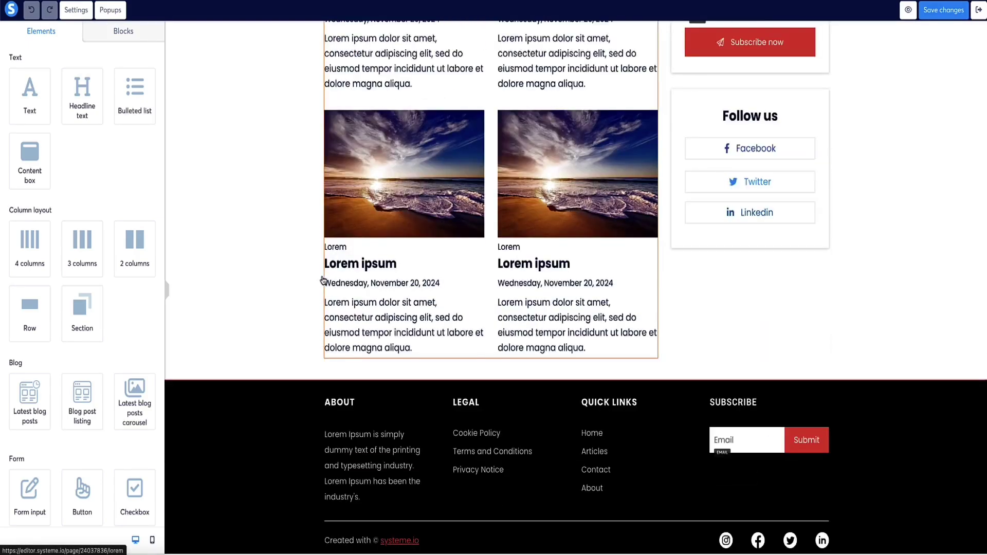
{"action": "scroll", "coordinate": [291, 248], "scroll_direction": "up", "scroll_amount": 12}
{"action": "scroll", "coordinate": [287, 247], "scroll_direction": "up", "scroll_amount": 7}
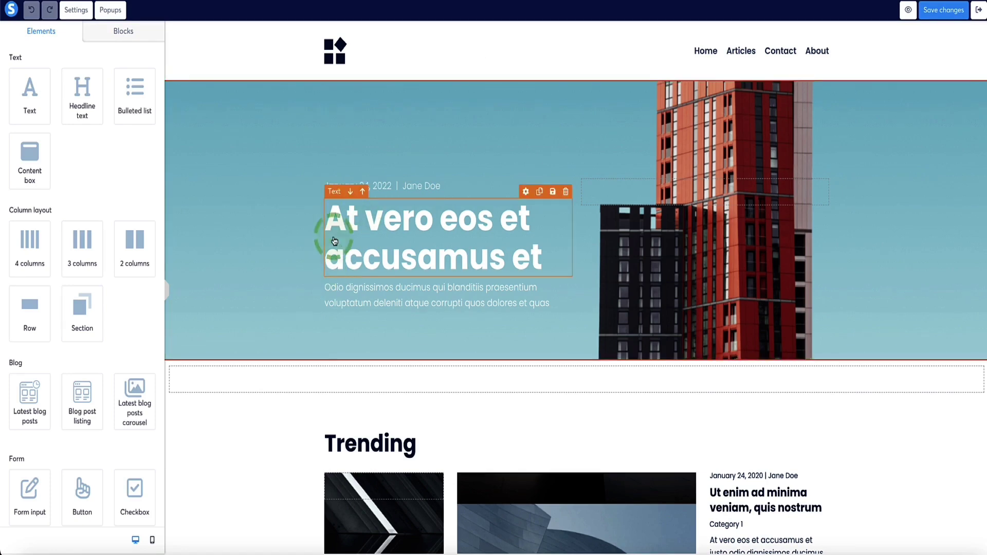
{"action": "scroll", "coordinate": [308, 243], "scroll_direction": "down", "scroll_amount": 2}
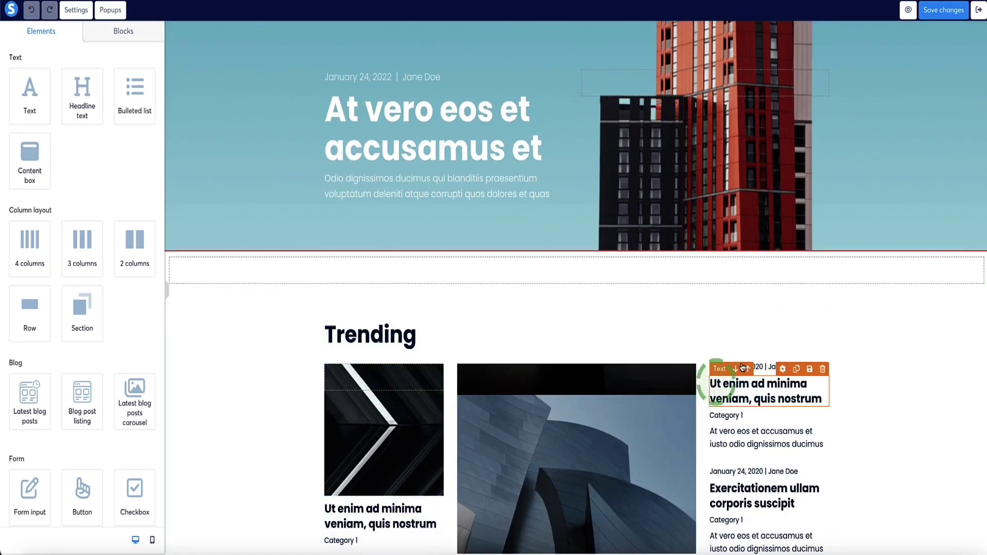
{"action": "scroll", "coordinate": [481, 353], "scroll_direction": "down", "scroll_amount": 2}
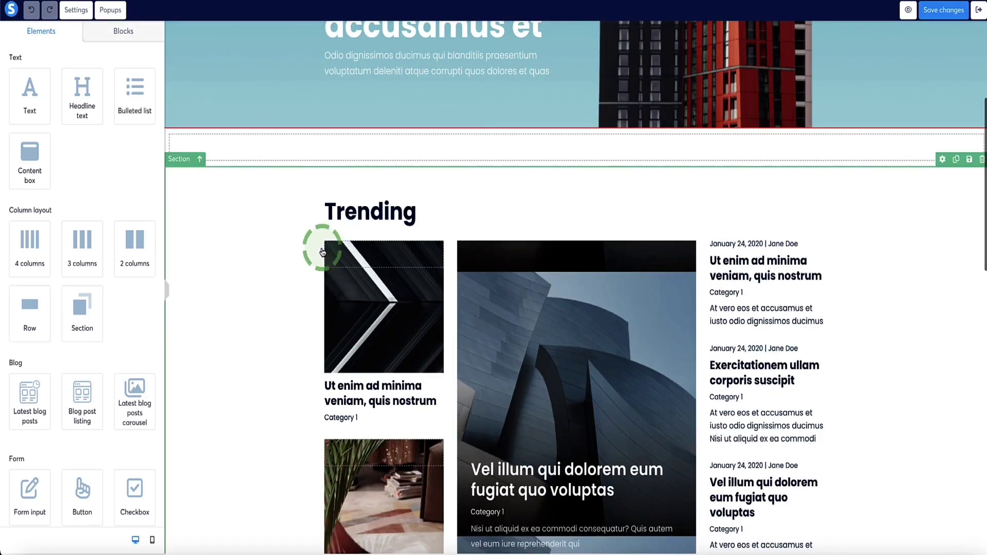
{"action": "scroll", "coordinate": [322, 252], "scroll_direction": "up", "scroll_amount": 4}
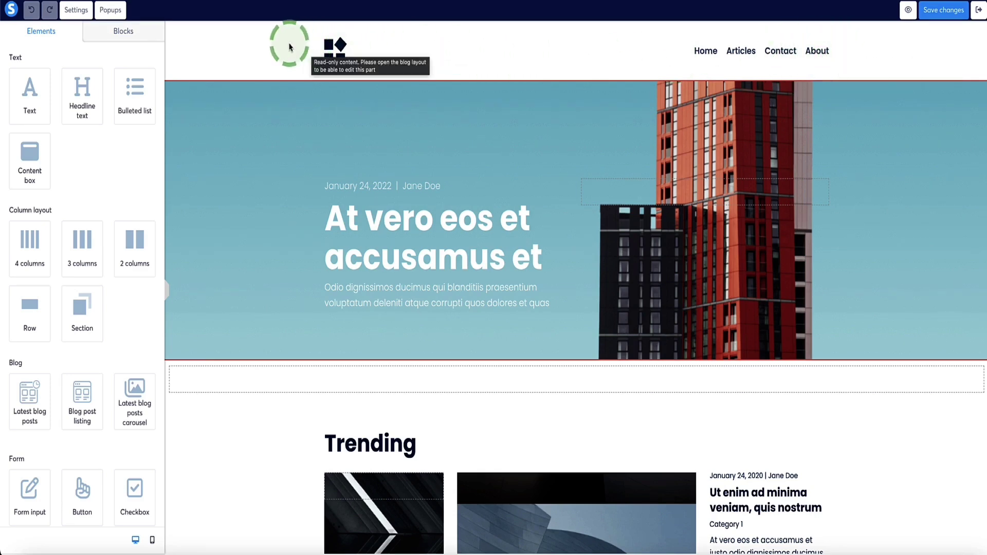
{"action": "scroll", "coordinate": [284, 50], "scroll_direction": "down", "scroll_amount": 20}
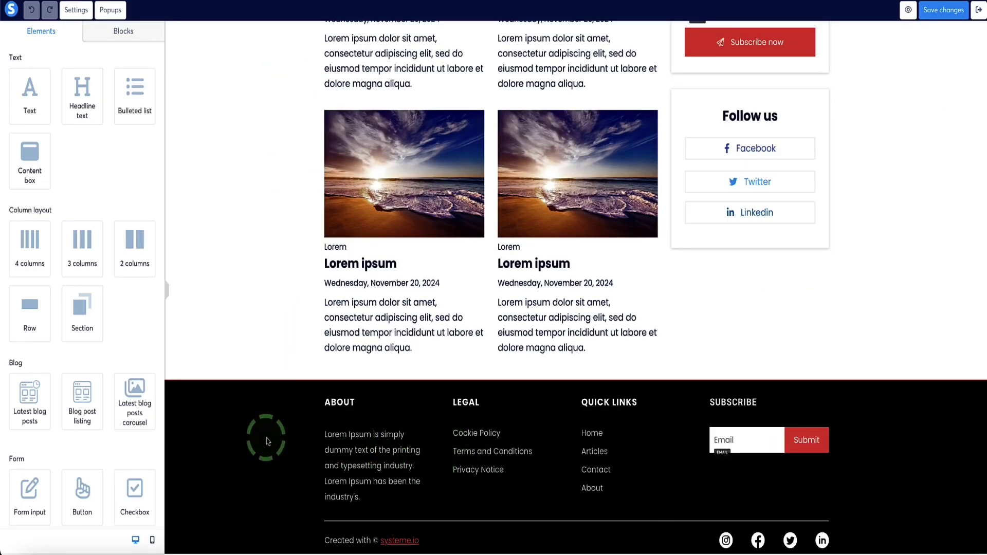
{"action": "scroll", "coordinate": [250, 280], "scroll_direction": "up", "scroll_amount": 20}
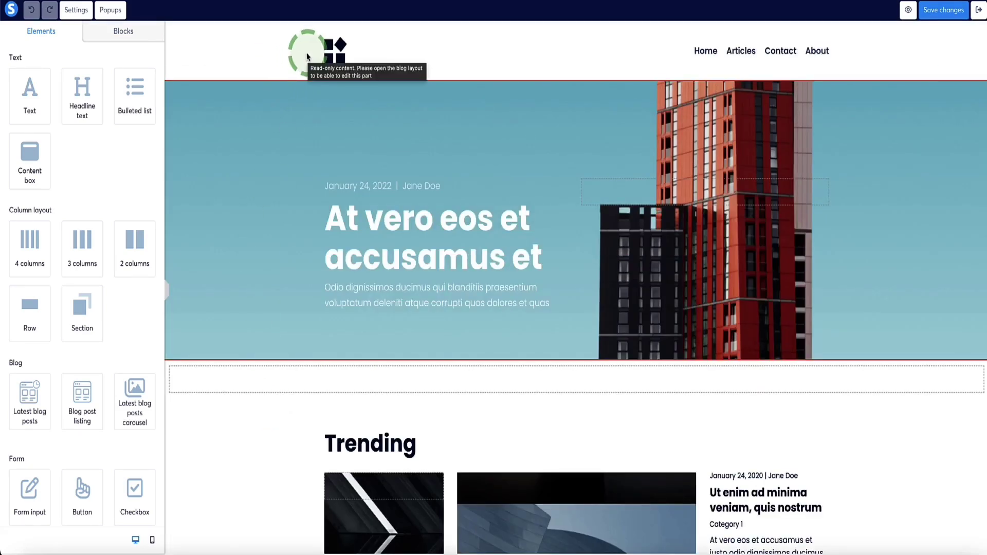
- Leave the home page editor and open the blog layout containing the shared header and footer
{"action": "left_click", "coordinate": [976, 13]}
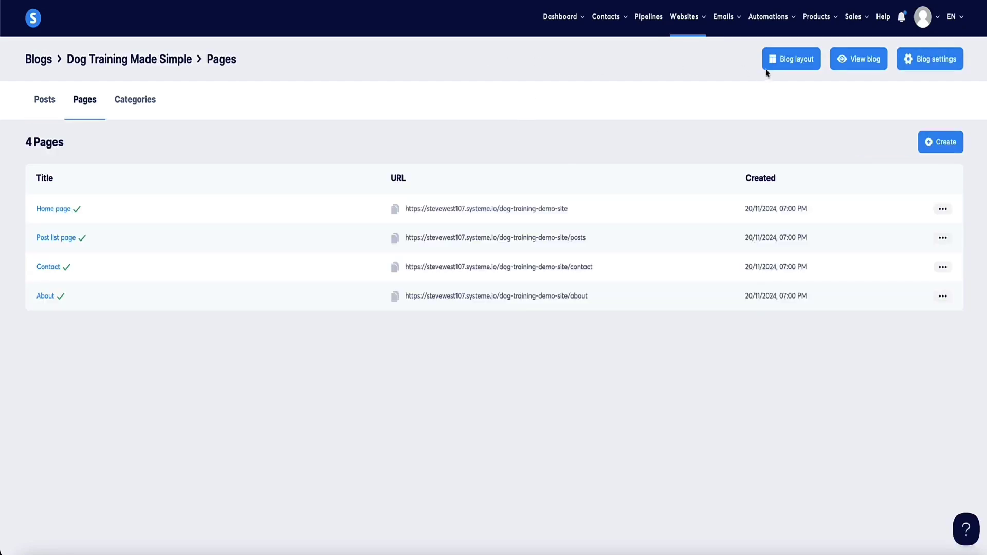
{"action": "left_click", "coordinate": [783, 61]}
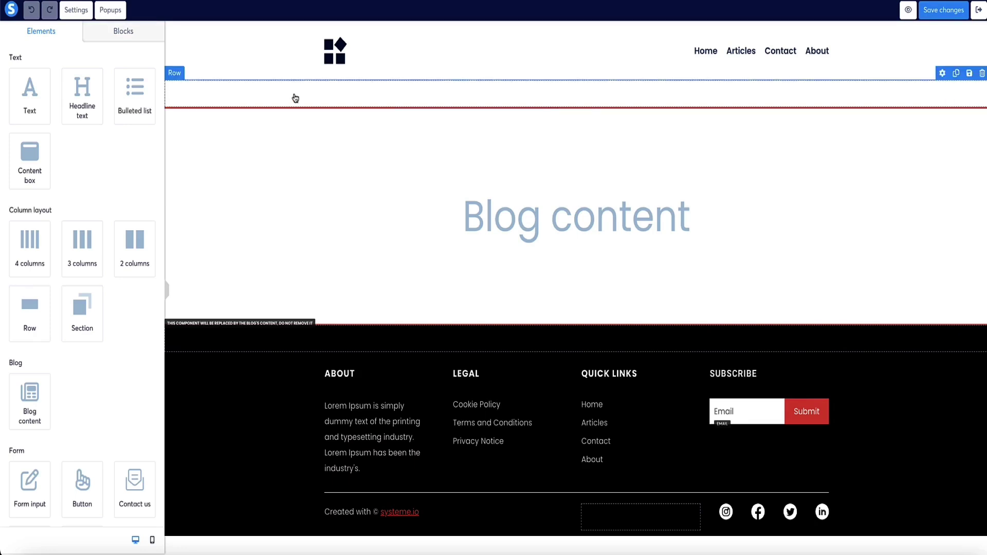
{"action": "left_click", "coordinate": [260, 57]}
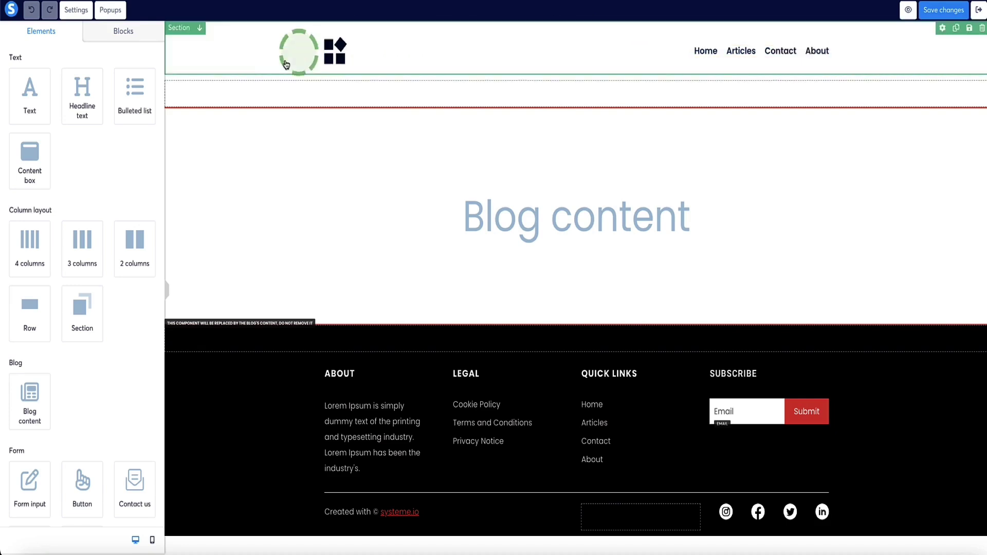
{"action": "left_click", "coordinate": [339, 453]}
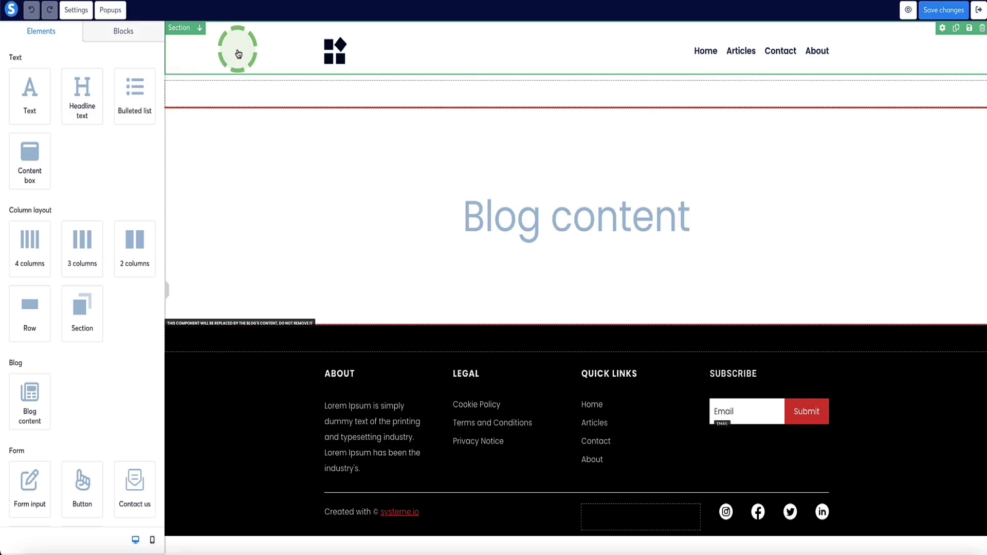
- Replace the logo in the blog layout's header with Yourlogoinblack.png from the previously uploaded images
{"action": "left_click", "coordinate": [343, 55]}
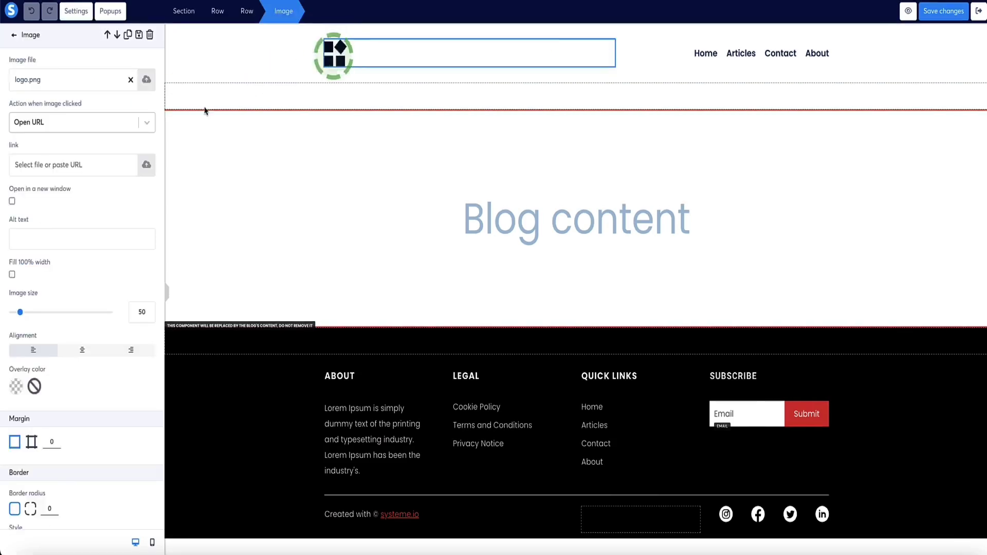
{"action": "left_click", "coordinate": [147, 82]}
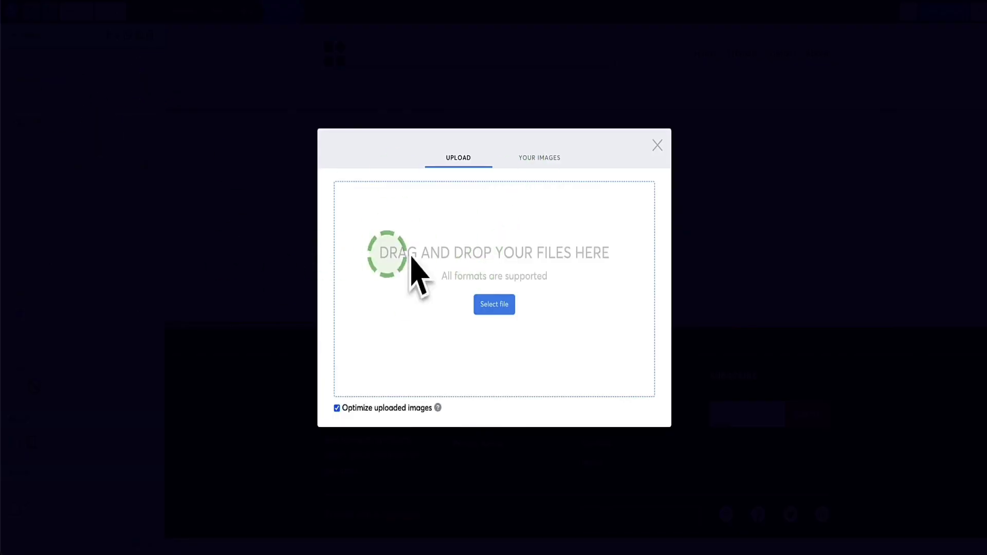
{"action": "left_click", "coordinate": [548, 166]}
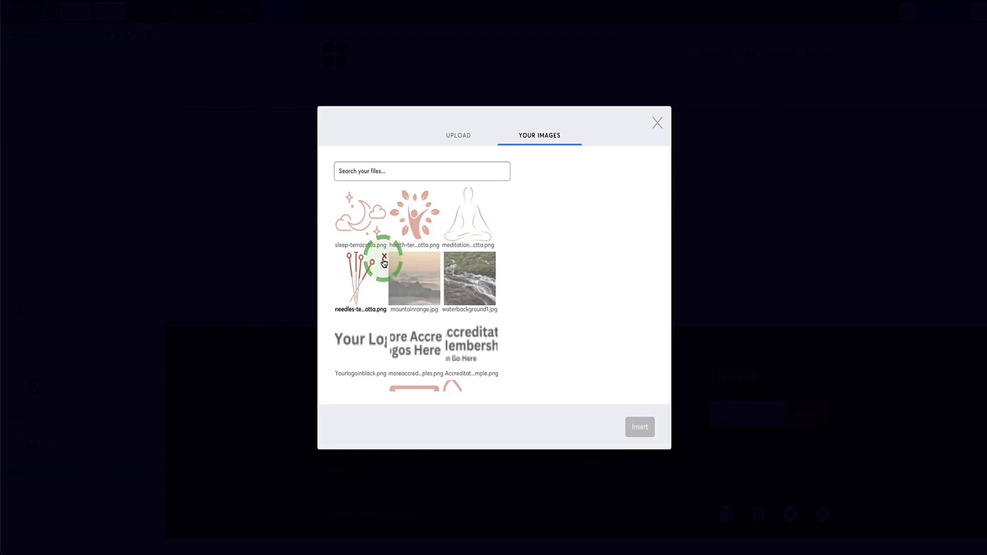
{"action": "scroll", "coordinate": [371, 244], "scroll_direction": "down", "scroll_amount": 2}
{"action": "left_click", "coordinate": [371, 234]}
{"action": "left_click", "coordinate": [639, 426]}
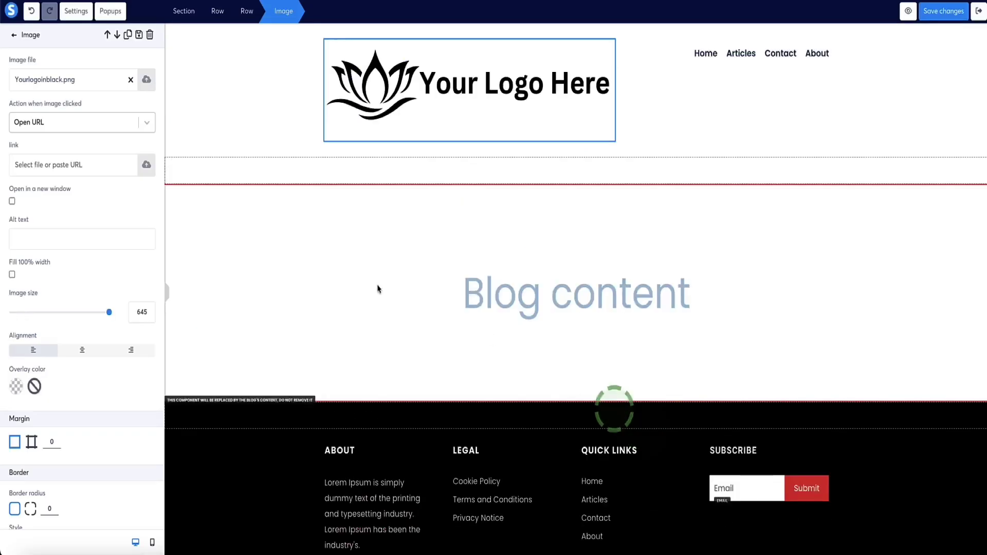
- Reduce the size of the header logo and open the header menu's settings
{"action": "left_click_drag", "start_coordinate": [109, 312], "coordinate": [62, 312]}
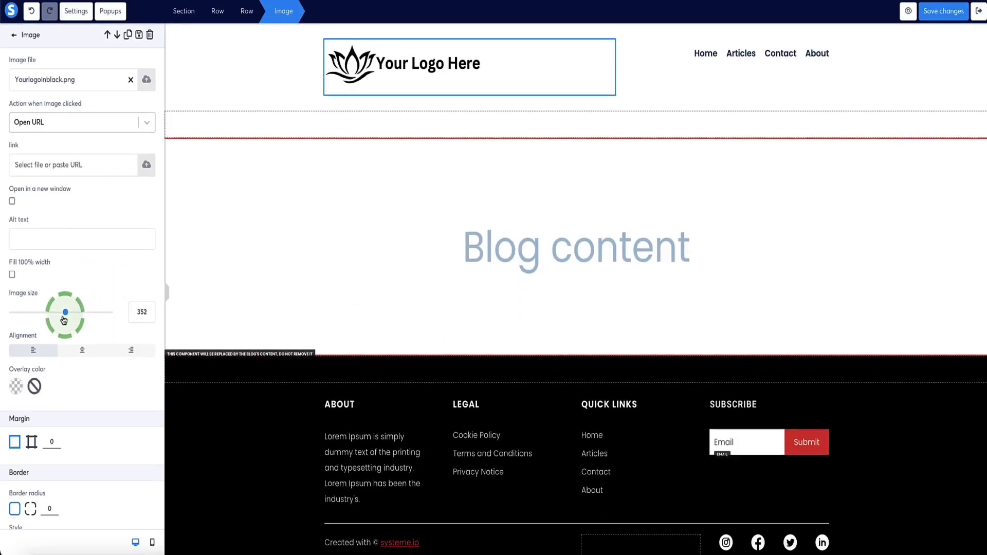
{"action": "left_click", "coordinate": [736, 55]}
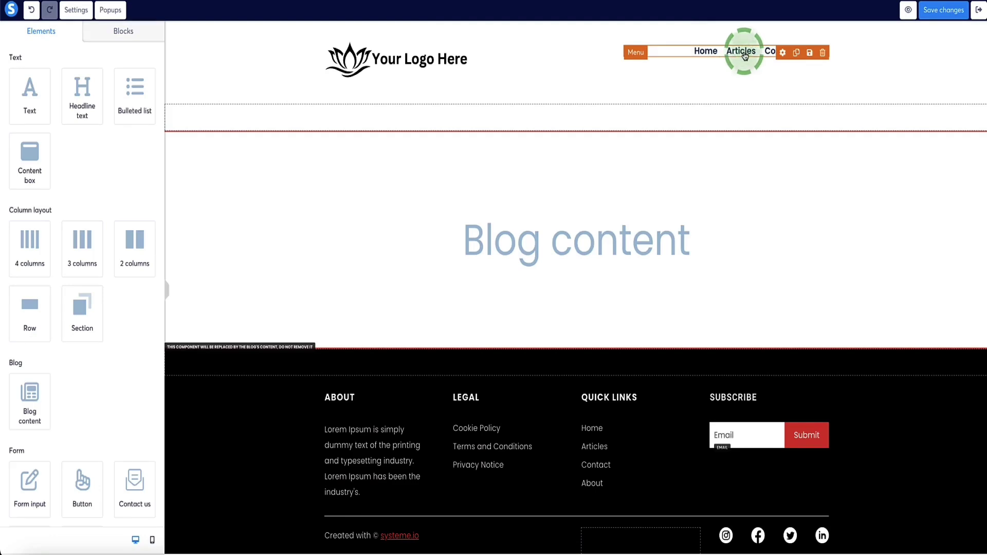
{"action": "left_click", "coordinate": [745, 55]}
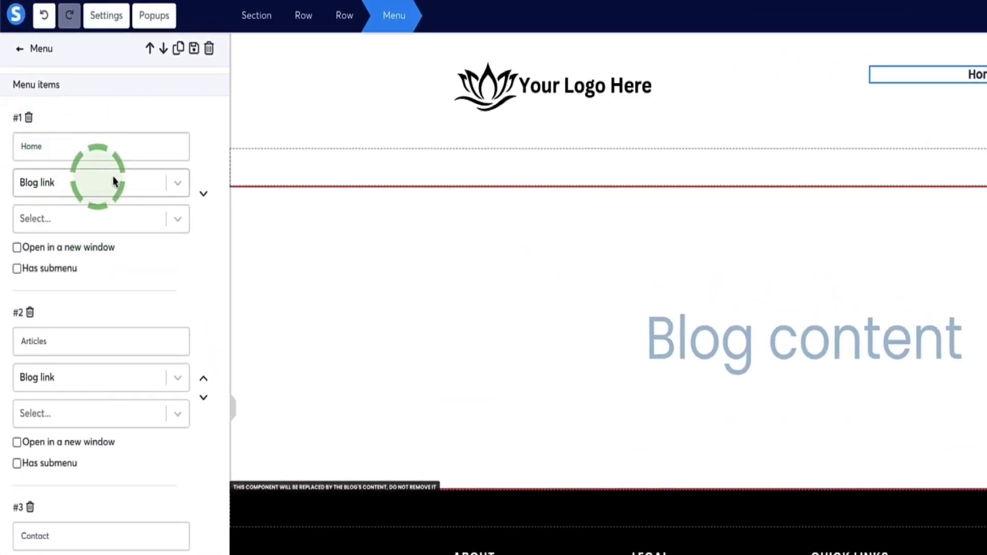
- Try the Custom URL link type for the Home menu item
{"action": "left_click", "coordinate": [174, 220]}
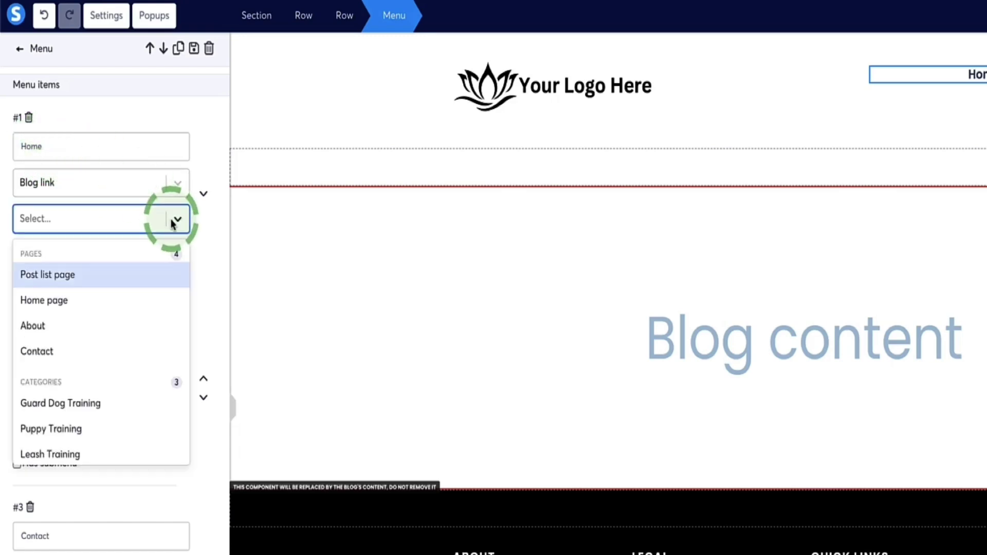
{"action": "left_click", "coordinate": [53, 303]}
{"action": "left_click", "coordinate": [175, 186]}
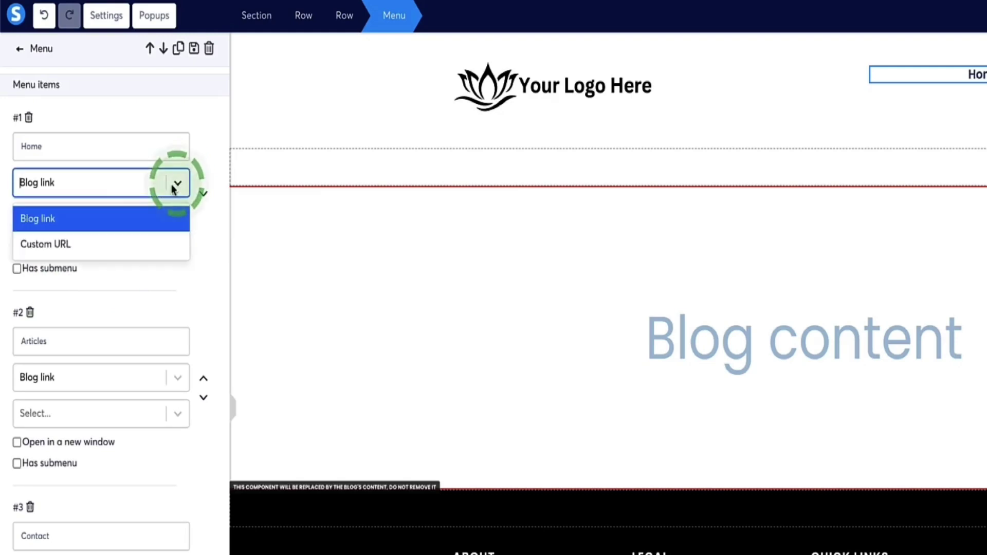
{"action": "left_click", "coordinate": [54, 245]}
{"action": "left_click", "coordinate": [76, 216]}
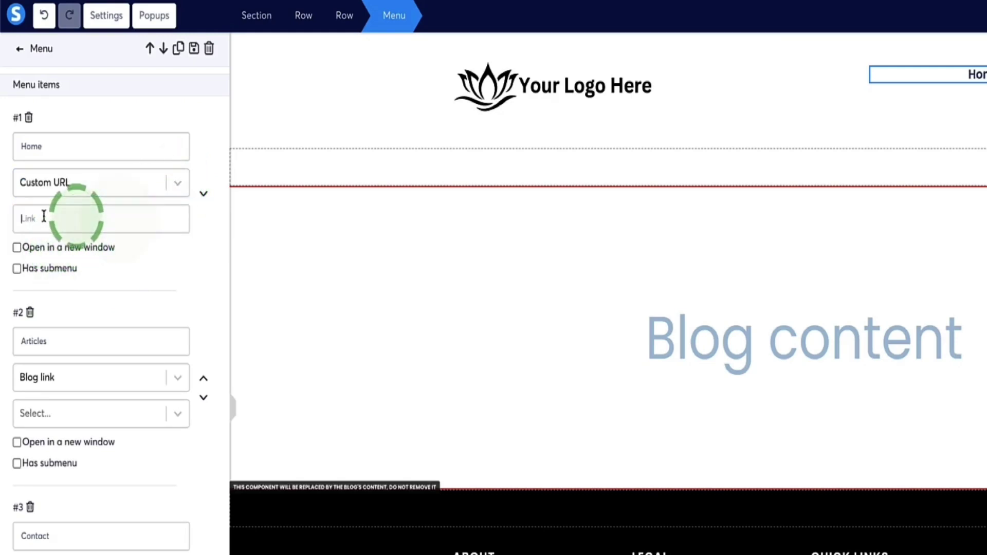
- Set the Home menu item to a blog link pointing to the Home page
{"action": "left_click", "coordinate": [175, 184]}
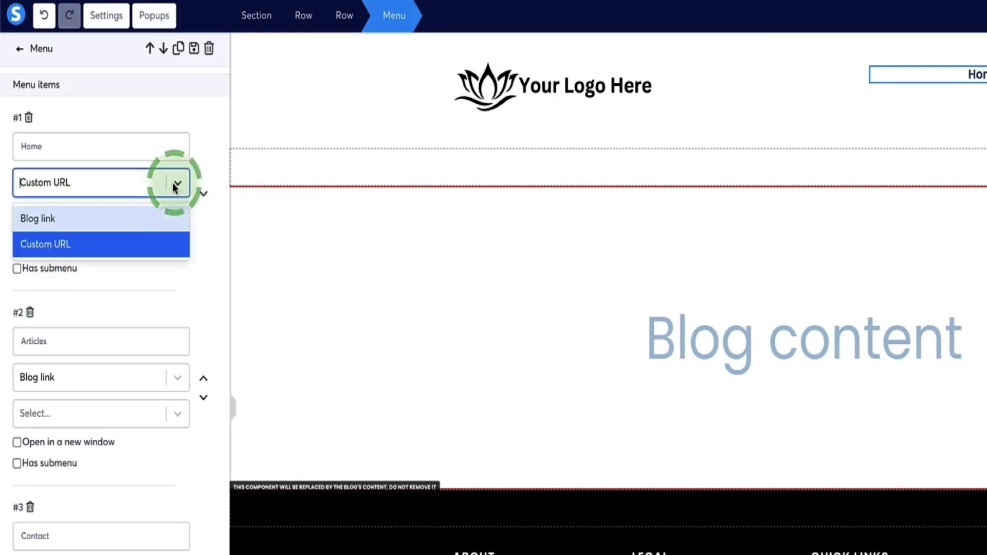
{"action": "left_click", "coordinate": [122, 225]}
{"action": "left_click", "coordinate": [169, 218]}
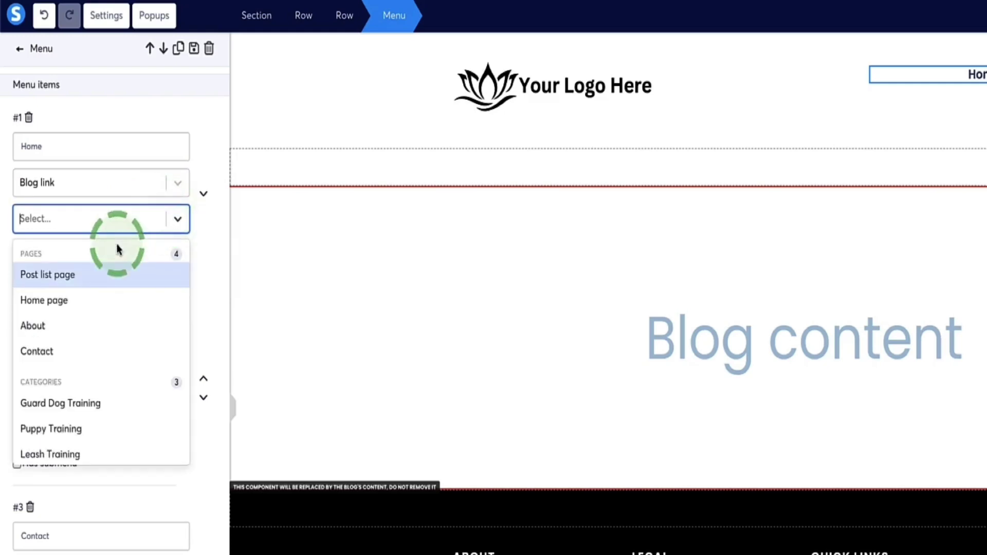
{"action": "left_click", "coordinate": [68, 302]}
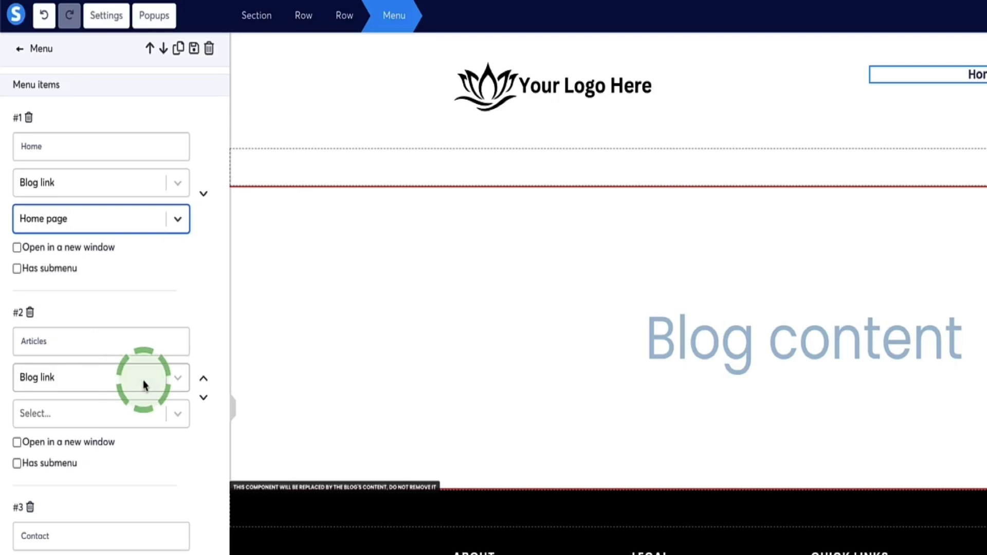
- Link the Articles menu item to the Post list page and rename it Blog Post
{"action": "left_click", "coordinate": [167, 412]}
{"action": "left_click", "coordinate": [53, 478]}
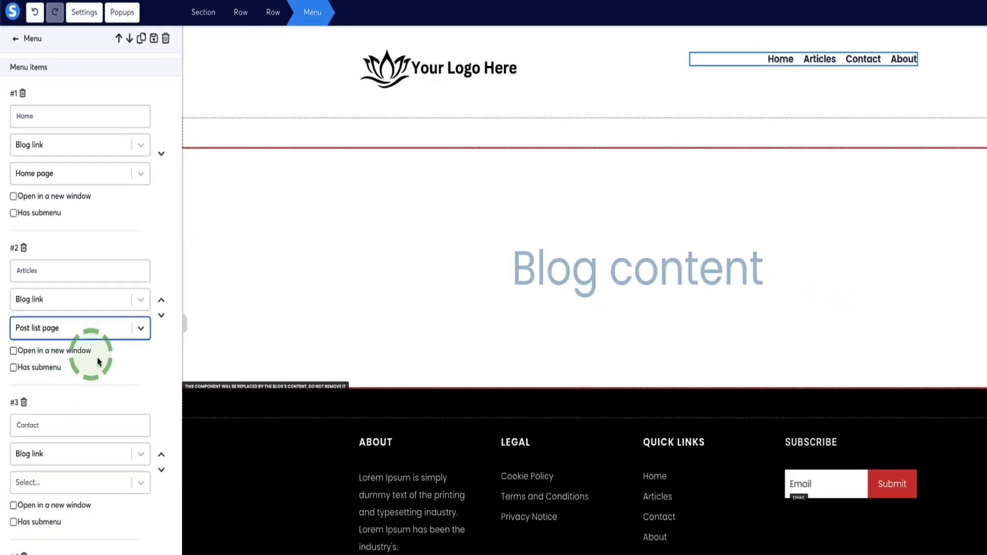
{"action": "left_click_drag", "start_coordinate": [16, 235], "coordinate": [69, 241]}
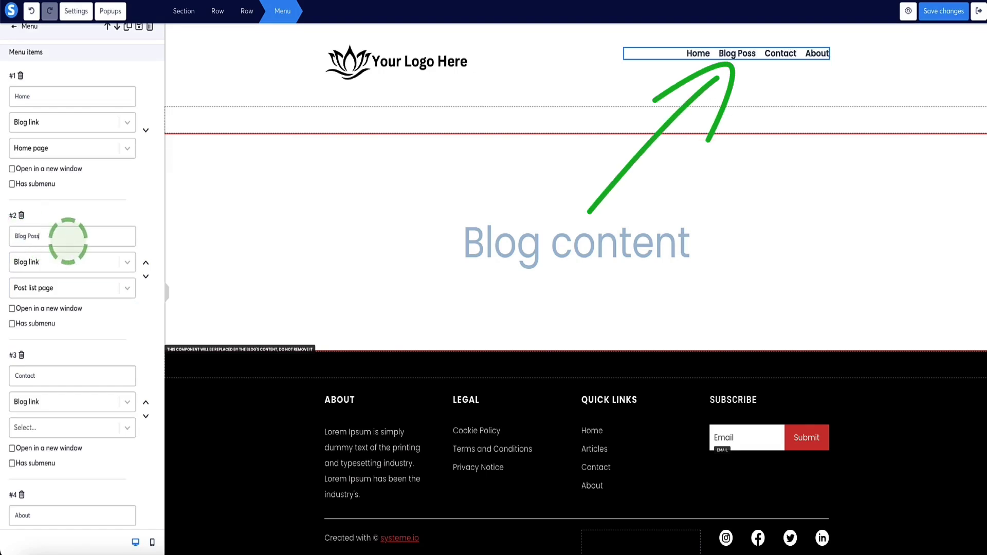
- Link the Contact menu item to the Contact page and the About menu item to the About page
{"action": "scroll", "coordinate": [68, 241], "scroll_direction": "down", "scroll_amount": 3}
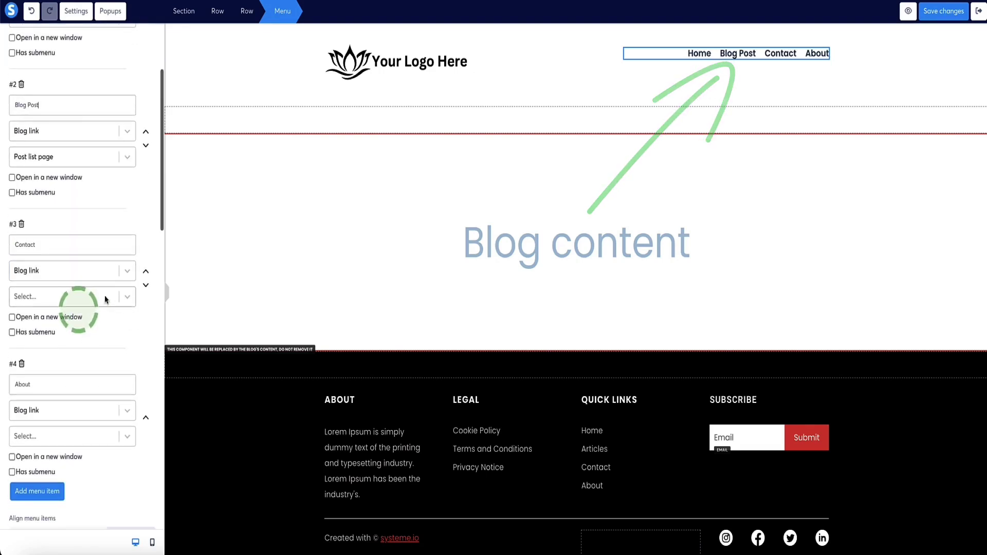
{"action": "left_click", "coordinate": [124, 297]}
{"action": "left_click", "coordinate": [43, 392]}
{"action": "left_click", "coordinate": [118, 318]}
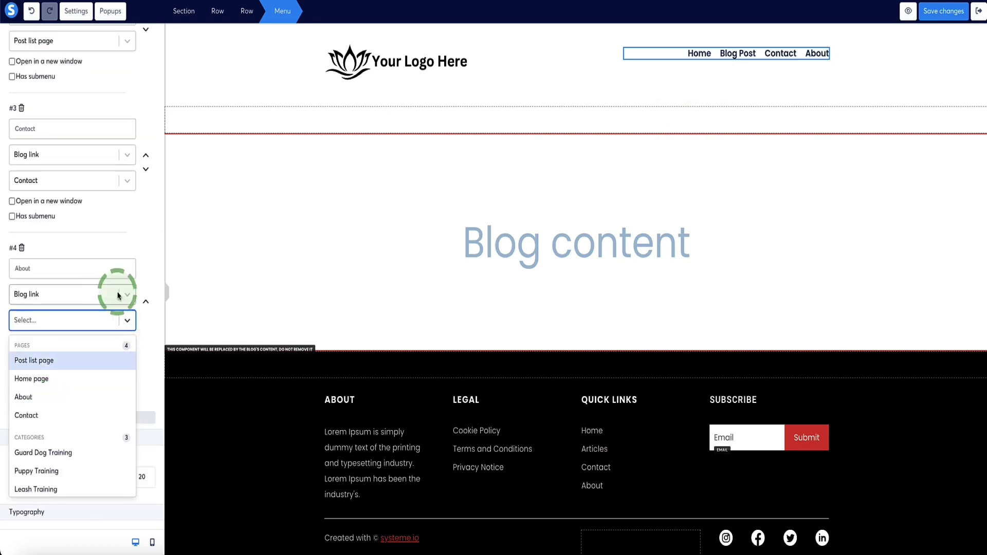
{"action": "left_click", "coordinate": [122, 295]}
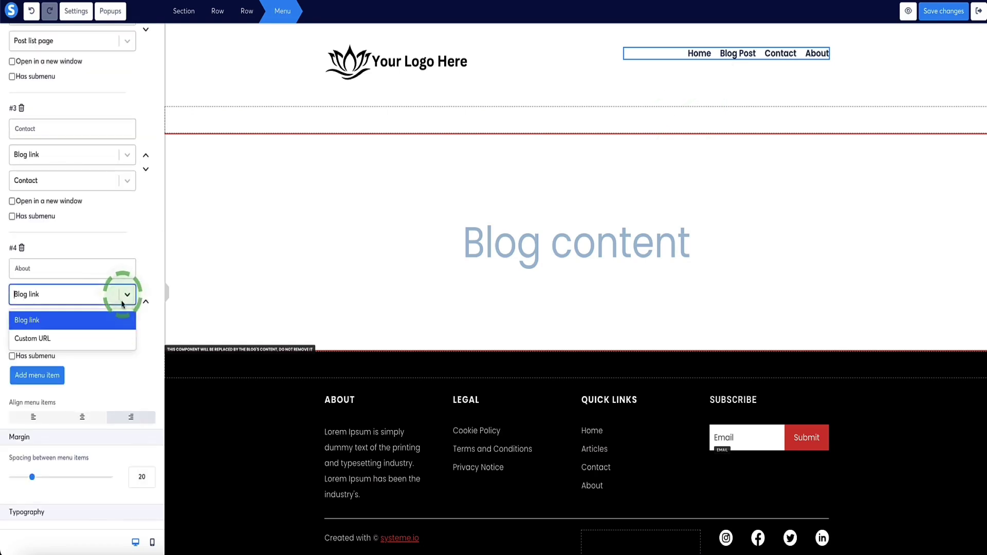
{"action": "left_click", "coordinate": [72, 320]}
{"action": "left_click", "coordinate": [67, 397]}
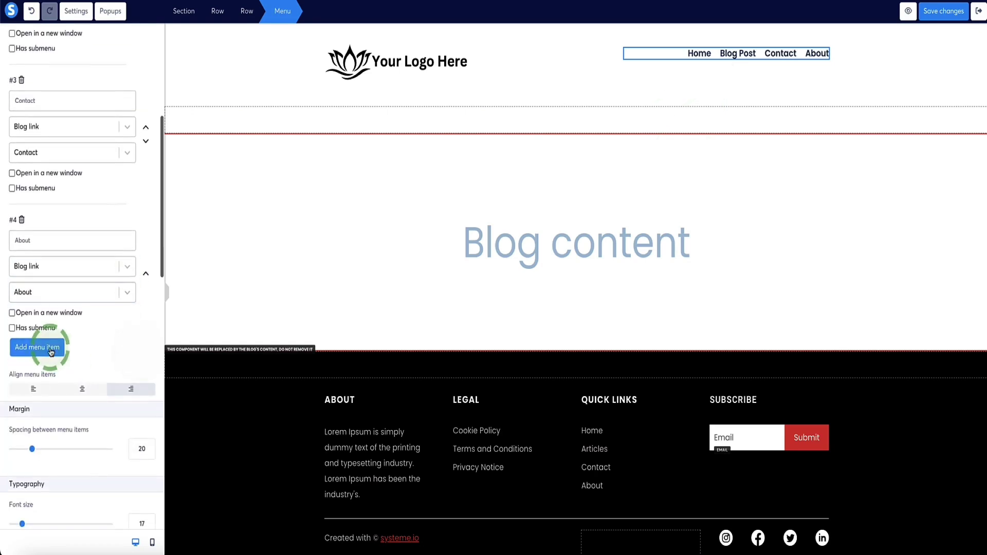
- Add a fifth item to the header menu and name it FAQs
{"action": "left_click", "coordinate": [37, 350]}
{"action": "left_click", "coordinate": [60, 342]}
{"action": "scroll", "coordinate": [61, 329], "scroll_direction": "down", "scroll_amount": 1}
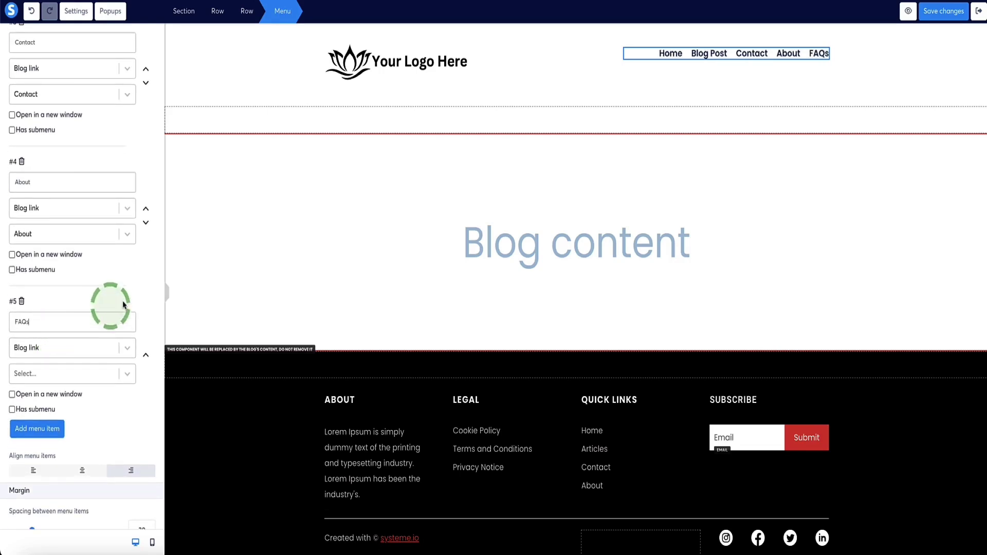
- Look through the available blog link targets for the FAQs menu item
{"action": "left_click", "coordinate": [125, 376]}
{"action": "scroll", "coordinate": [91, 411], "scroll_direction": "down", "scroll_amount": 5}
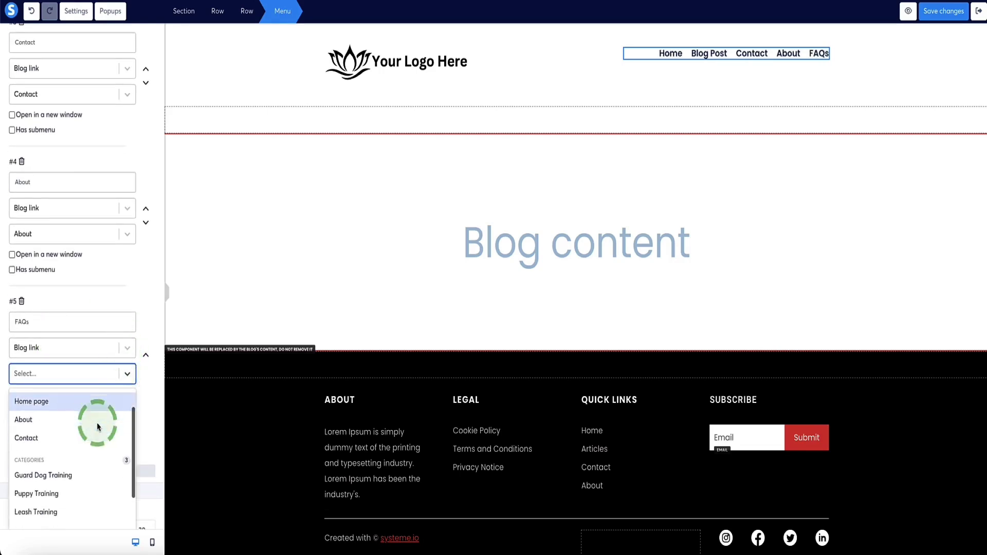
{"action": "scroll", "coordinate": [134, 406], "scroll_direction": "up", "scroll_amount": 5}
{"action": "left_click", "coordinate": [145, 405]}
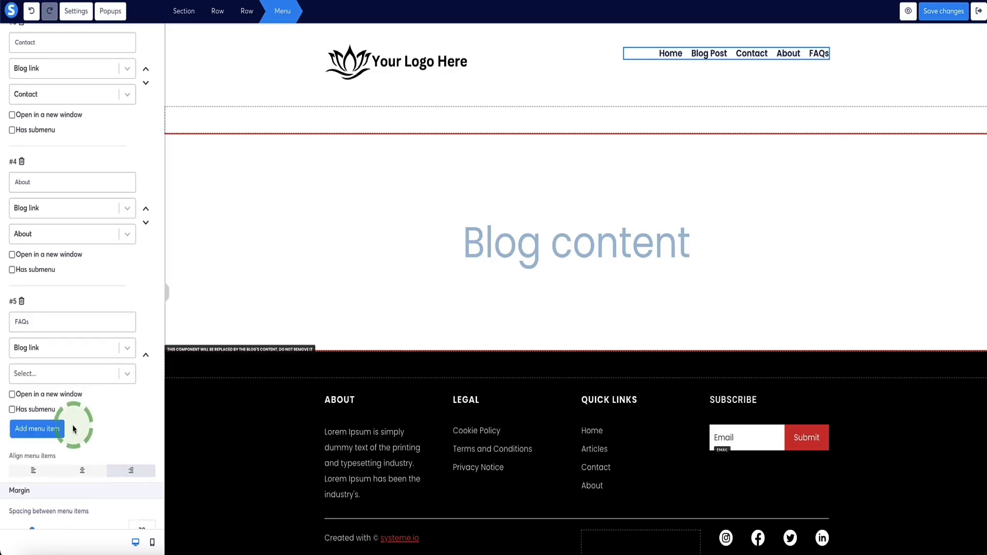
- Save the blog layout, leave the editor and open the blog's list of pages
{"action": "left_click", "coordinate": [936, 11]}
{"action": "left_click", "coordinate": [978, 13]}
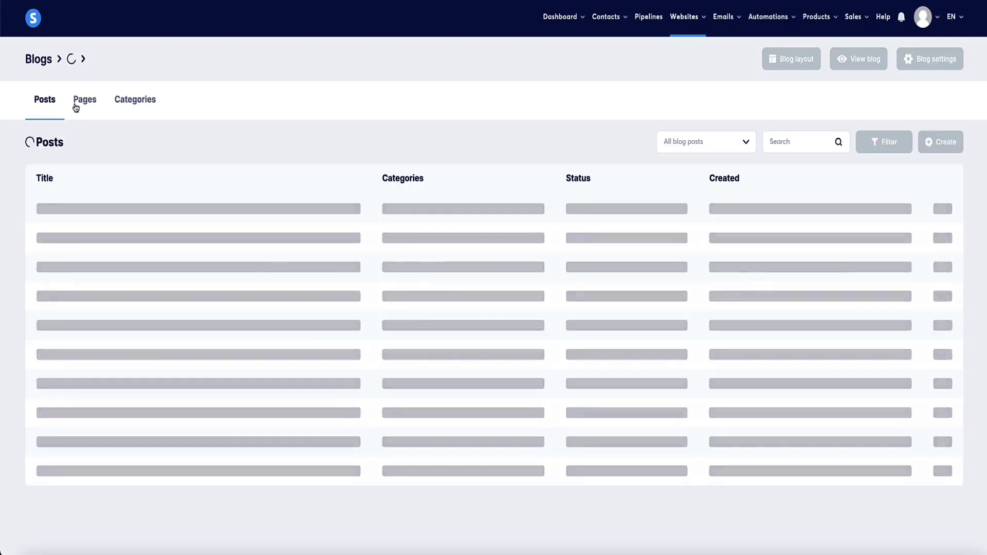
{"action": "left_click", "coordinate": [80, 103]}
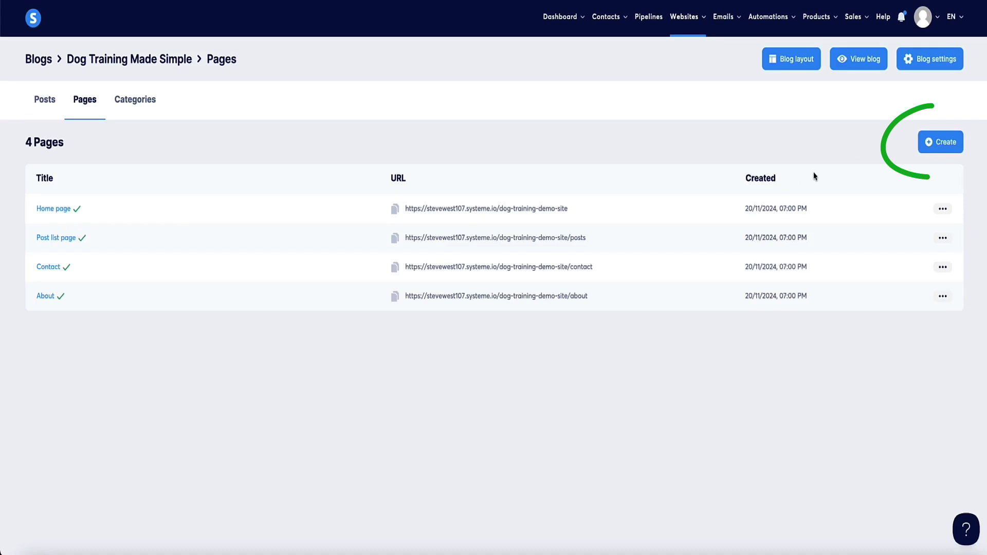
- Create a new blog page named FAQs with the URL path faqs
{"action": "left_click", "coordinate": [940, 143]}
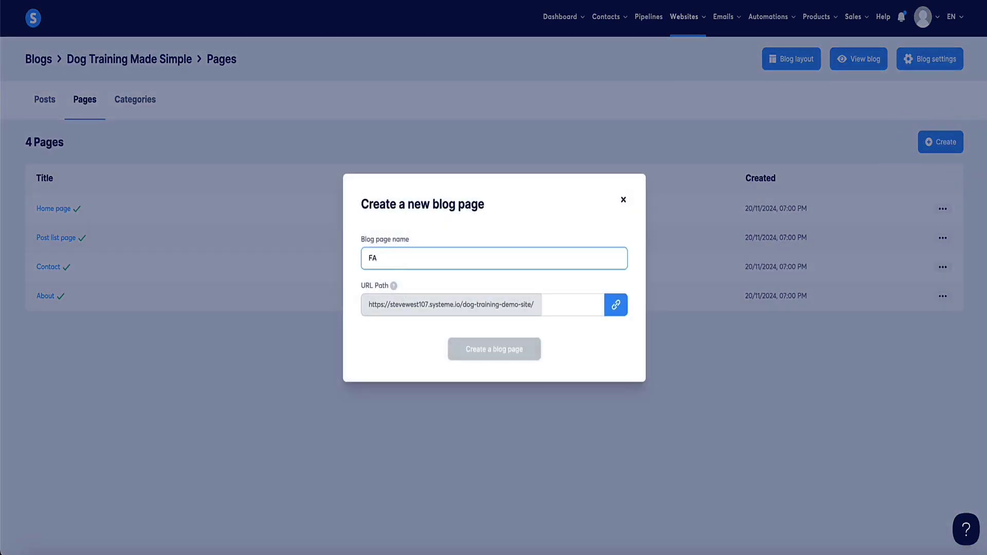
{"action": "type", "text": "qs"}
{"action": "key", "text": "Return"}
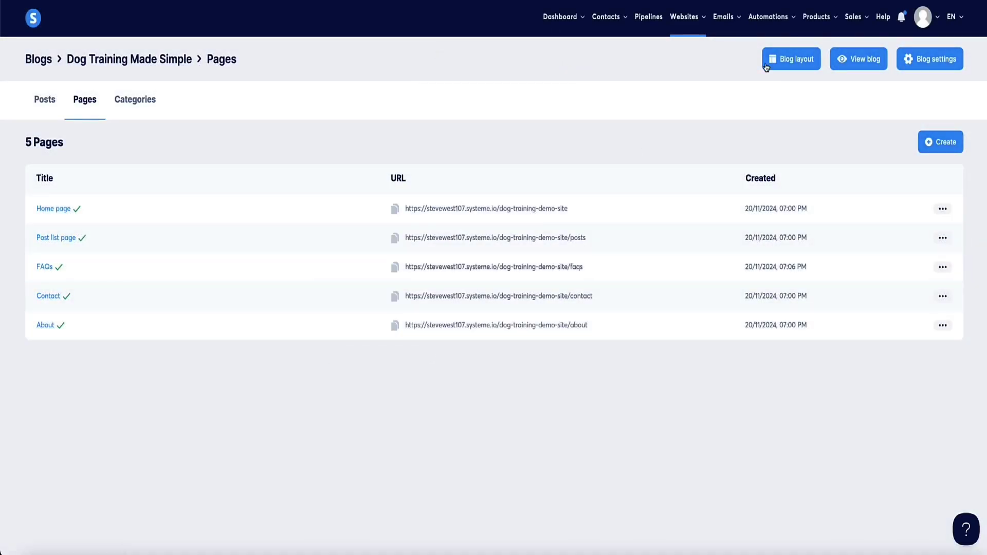
- Reopen the blog layout and link the header's FAQs menu item to the FAQs page
{"action": "left_click", "coordinate": [788, 61]}
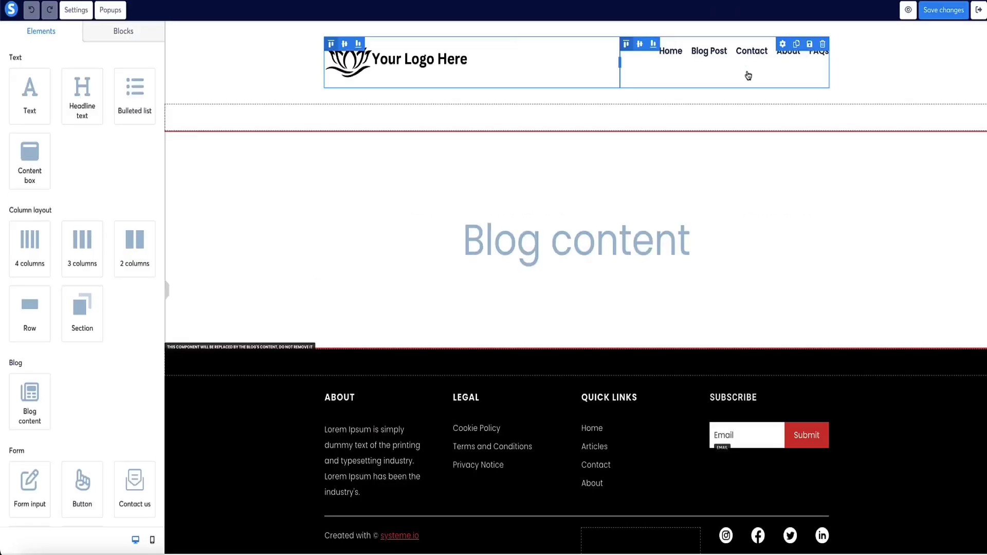
{"action": "left_click", "coordinate": [760, 45]}
{"action": "left_click", "coordinate": [760, 50]}
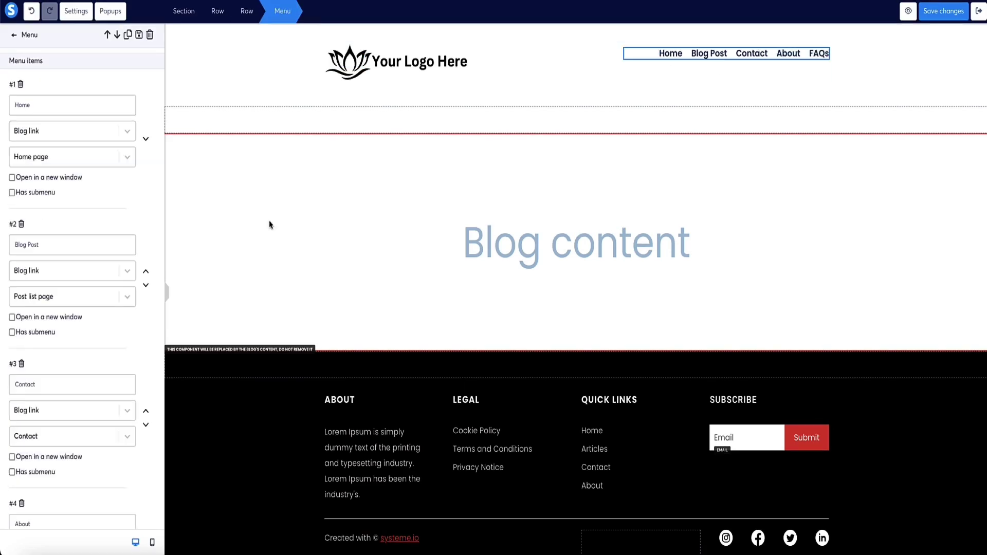
{"action": "scroll", "coordinate": [113, 187], "scroll_direction": "down", "scroll_amount": 8}
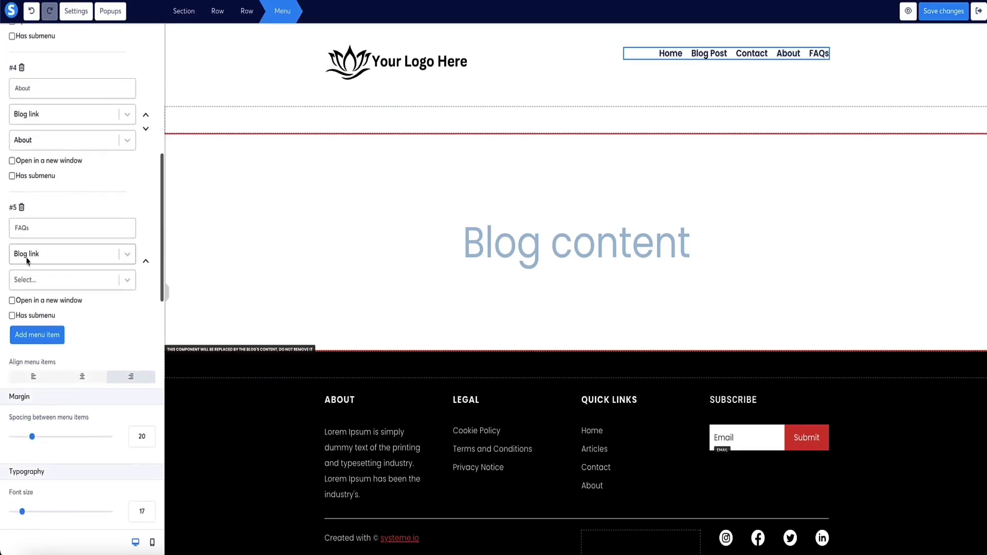
{"action": "scroll", "coordinate": [124, 277], "scroll_direction": "up", "scroll_amount": 1}
{"action": "scroll", "coordinate": [123, 319], "scroll_direction": "down", "scroll_amount": 1}
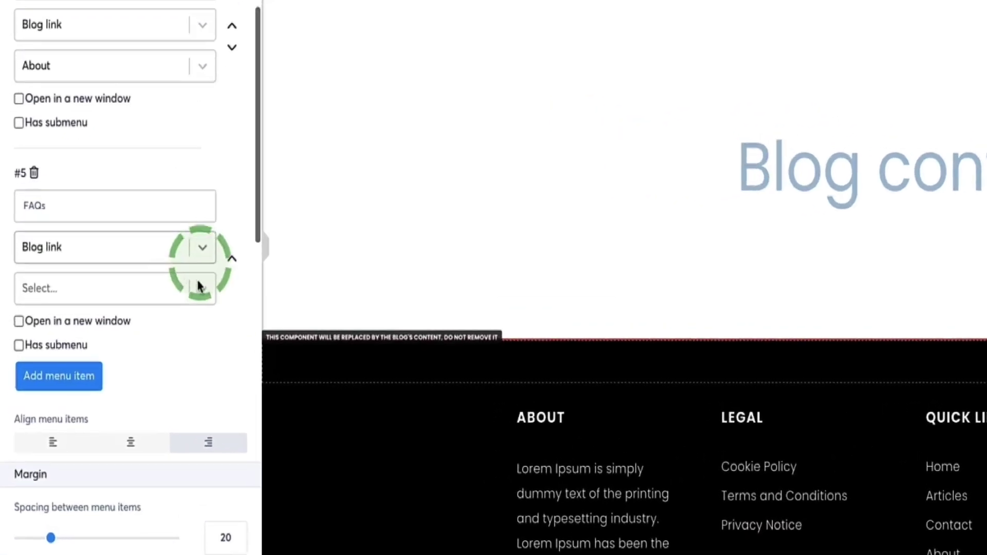
{"action": "left_click", "coordinate": [213, 285]}
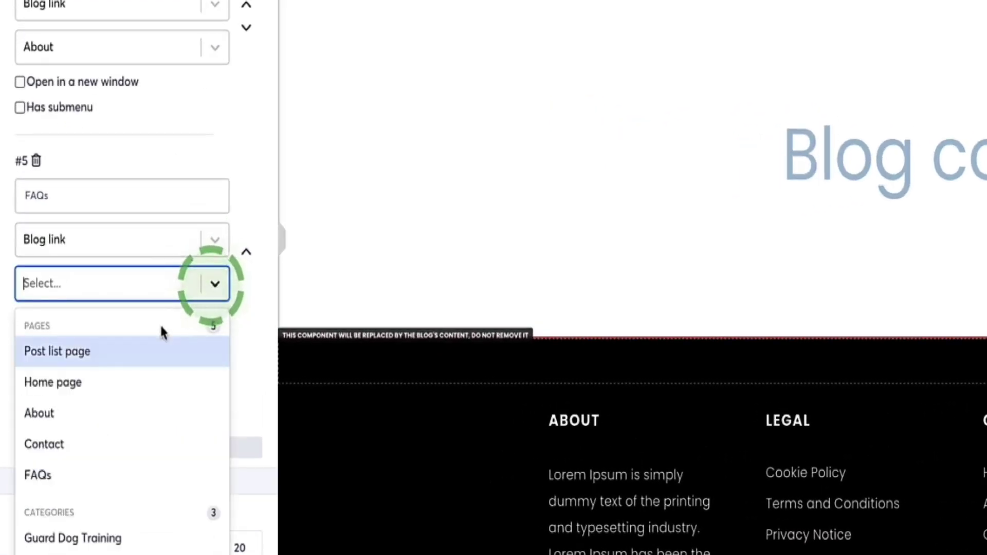
{"action": "left_click", "coordinate": [42, 463]}
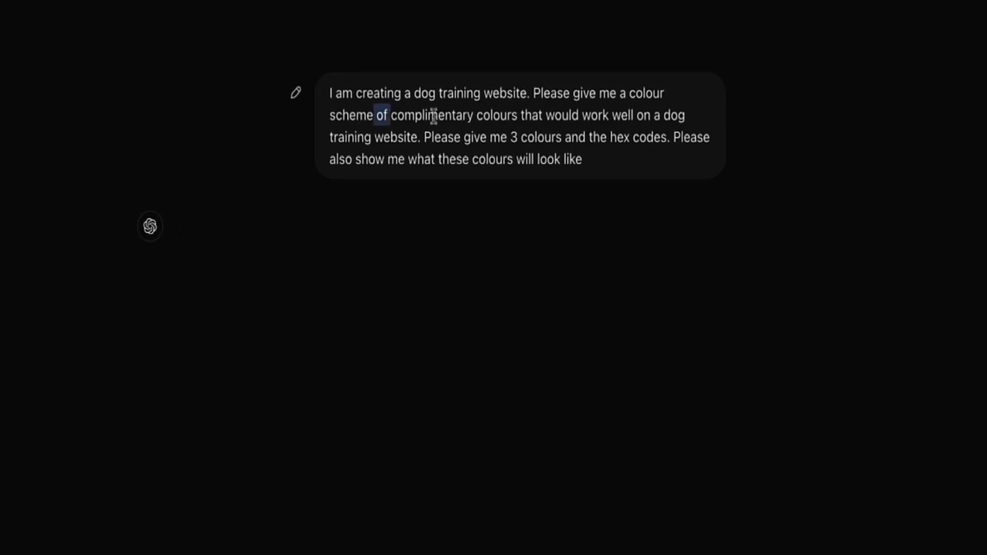
- Switch to ChatGPT and read the dog training colour scheme prompt and the suggested colours with their hex codes
{"action": "left_click_drag", "start_coordinate": [433, 116], "coordinate": [598, 157]}
{"action": "left_click", "coordinate": [389, 282]}
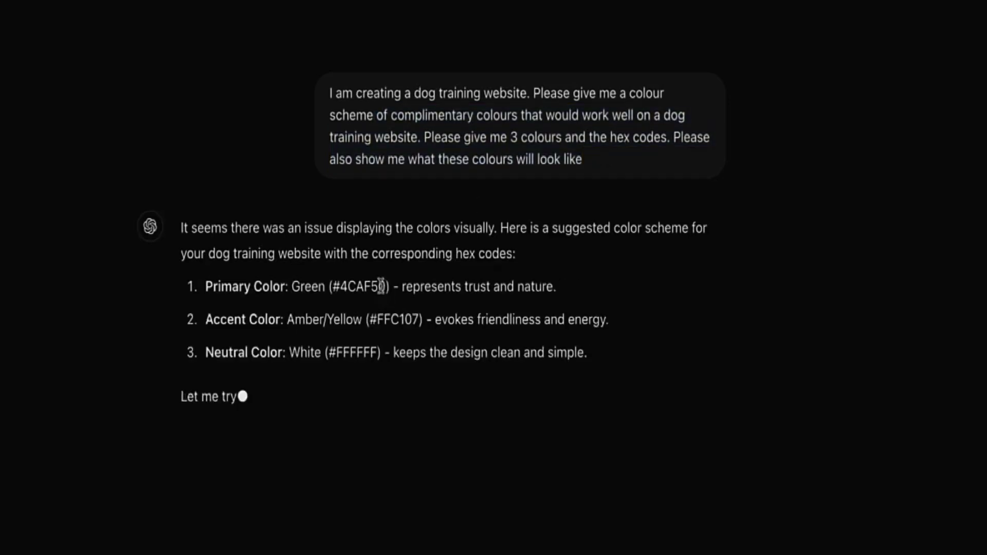
{"action": "left_click_drag", "start_coordinate": [390, 286], "coordinate": [337, 288]}
{"action": "left_click", "coordinate": [335, 288]}
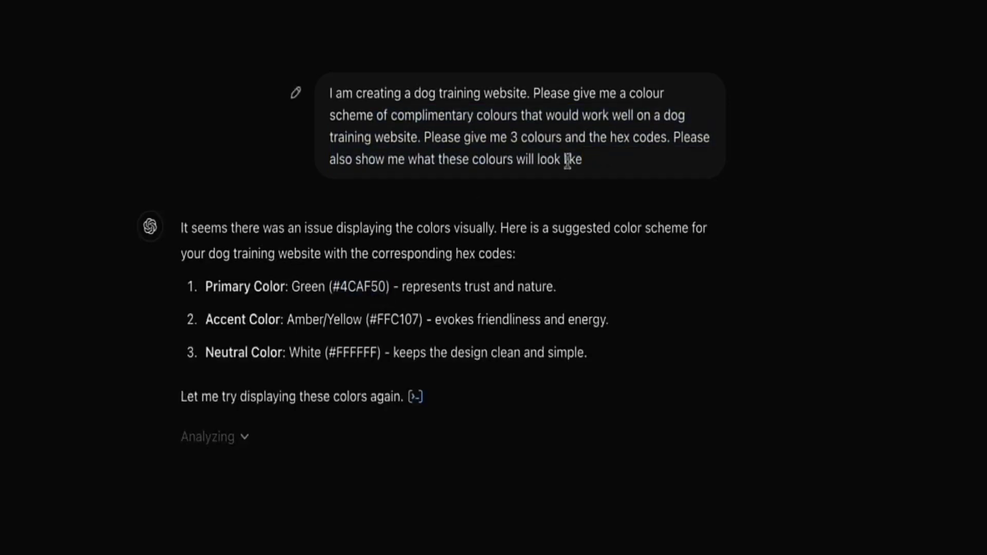
{"action": "left_click_drag", "start_coordinate": [584, 160], "coordinate": [680, 140]}
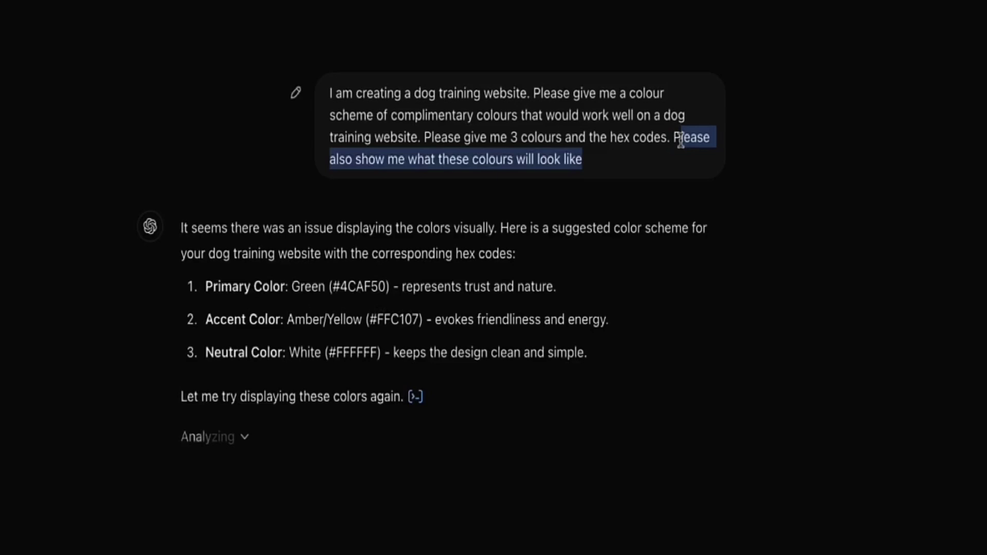
{"action": "left_click", "coordinate": [479, 178]}
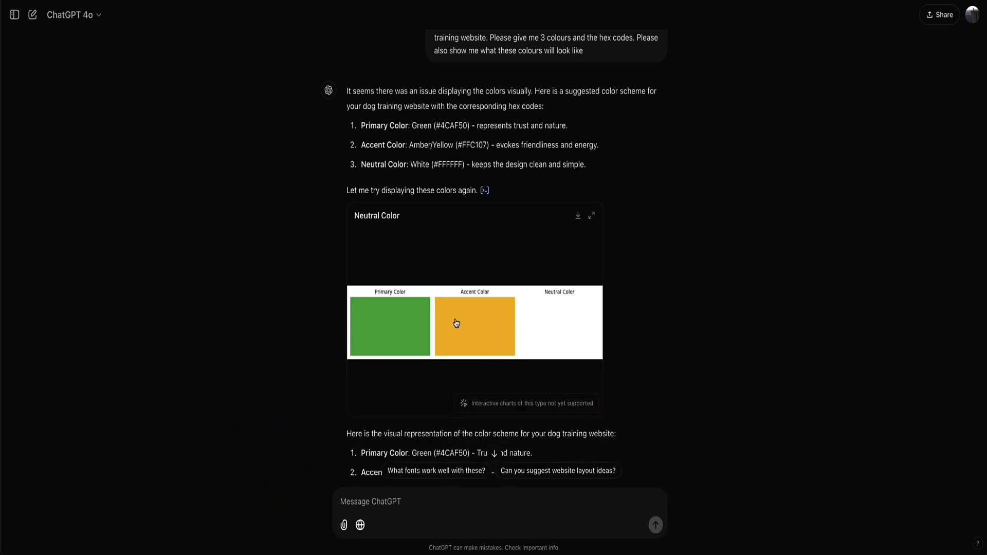
- Review the colour swatches in the reply and copy a hex code from the suggested scheme
{"action": "scroll", "coordinate": [277, 309], "scroll_direction": "down", "scroll_amount": 3}
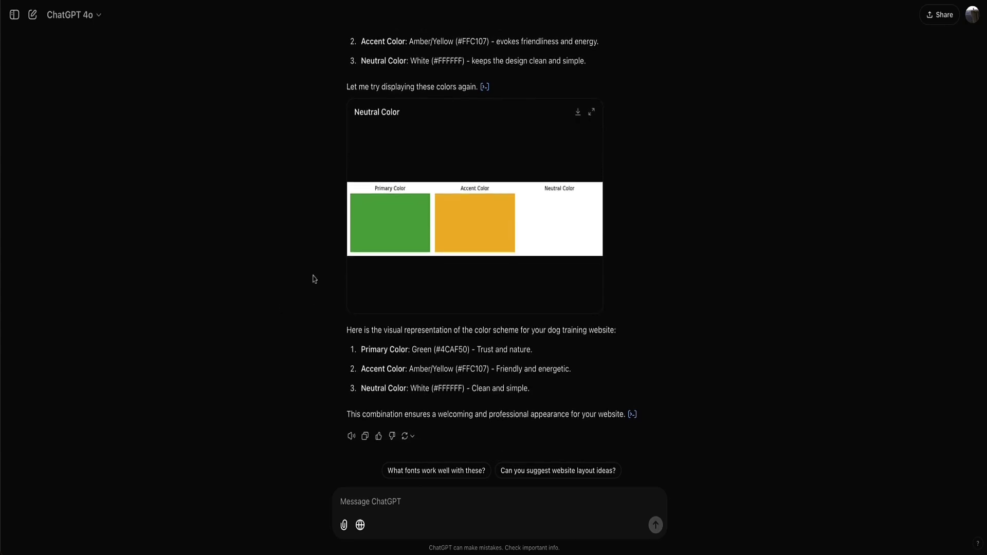
{"action": "scroll", "coordinate": [320, 269], "scroll_direction": "up", "scroll_amount": 3}
{"action": "double_click", "coordinate": [441, 170]}
{"action": "key", "text": "ctrl+c"}
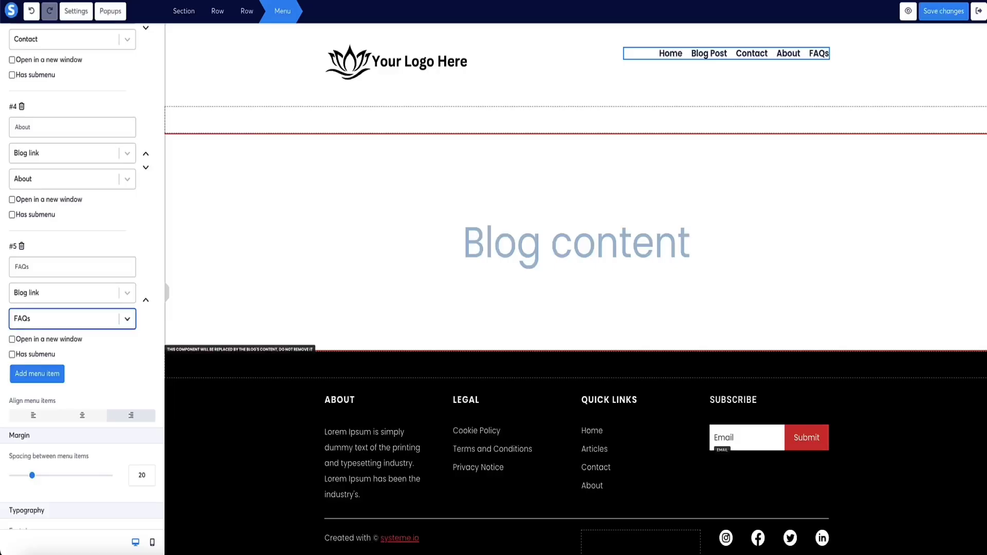
- Set the background colour of the header section to #4CAF50
{"action": "left_click", "coordinate": [488, 109]}
{"action": "left_click", "coordinate": [192, 86]}
{"action": "left_click", "coordinate": [188, 77]}
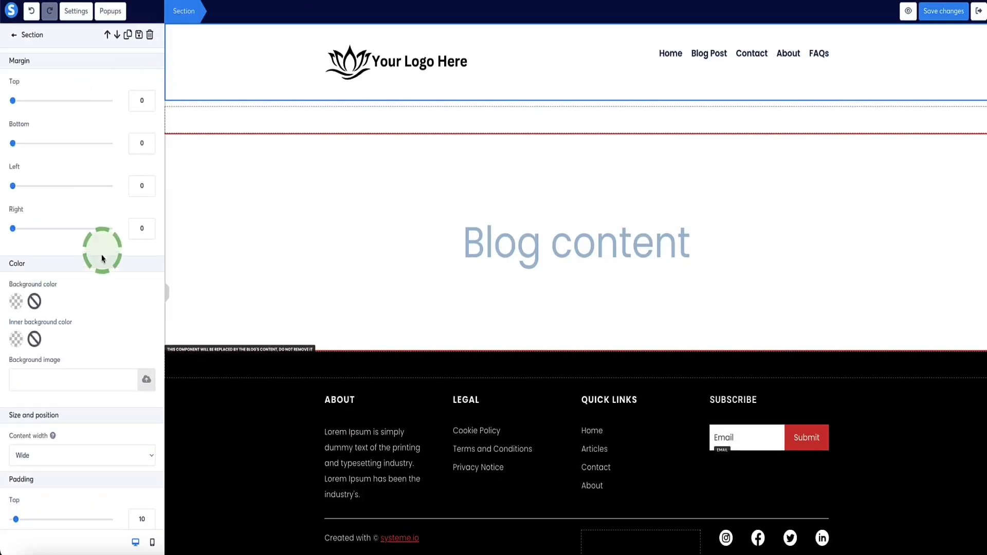
{"action": "left_click", "coordinate": [23, 304]}
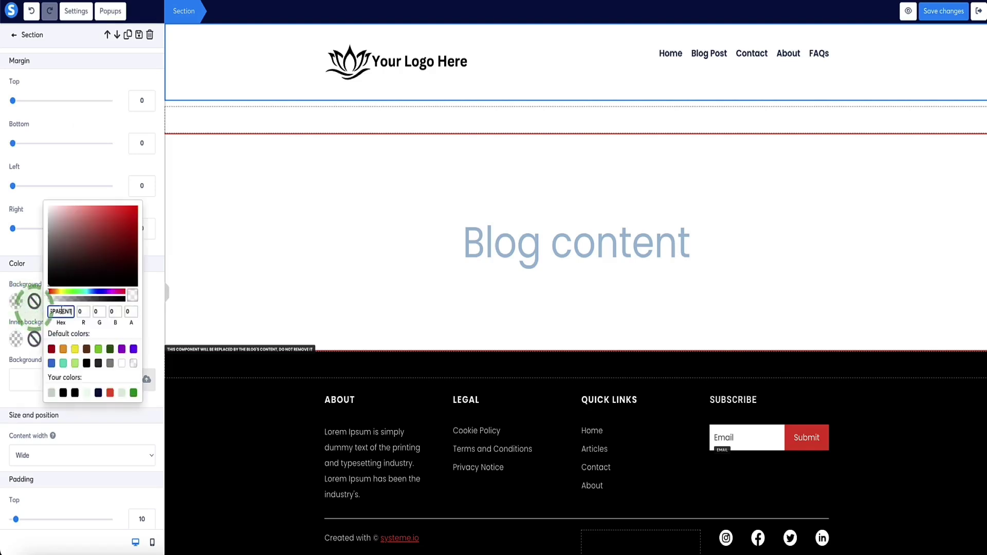
{"action": "left_click", "coordinate": [61, 312]}
{"action": "key", "text": "ctrl+v"}
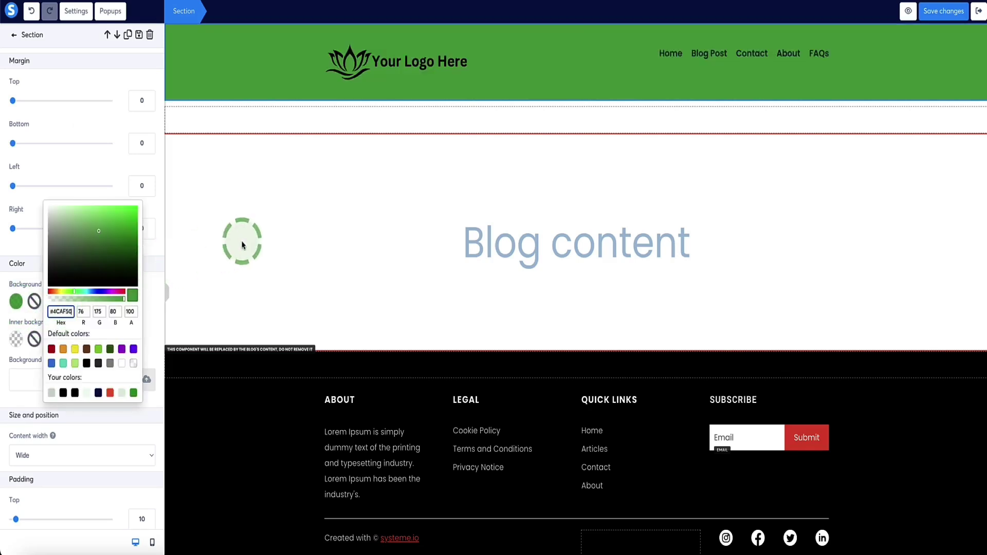
{"action": "left_click", "coordinate": [241, 245]}
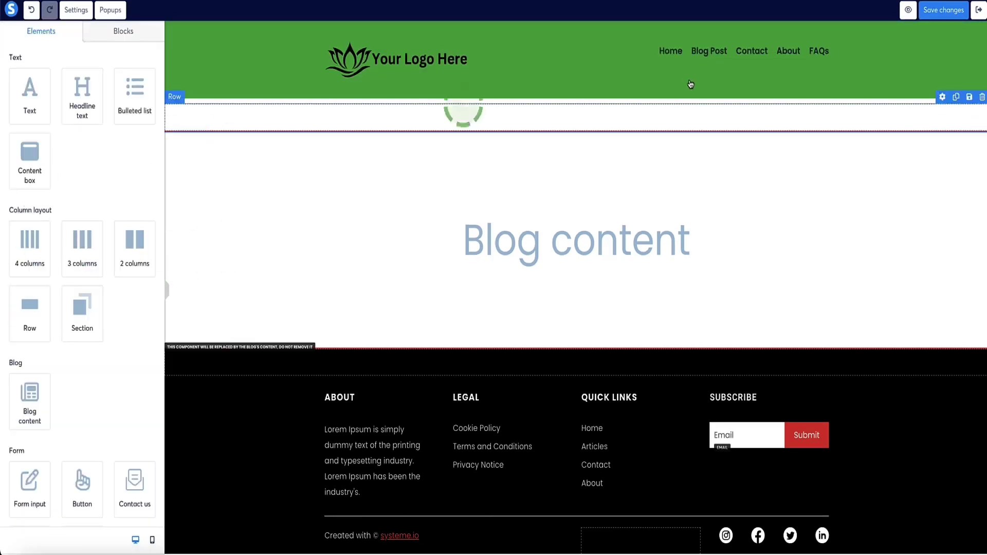
- Change the header menu items' colour to white (FFFFFF)
{"action": "left_click", "coordinate": [740, 50]}
{"action": "scroll", "coordinate": [122, 165], "scroll_direction": "down", "scroll_amount": 15}
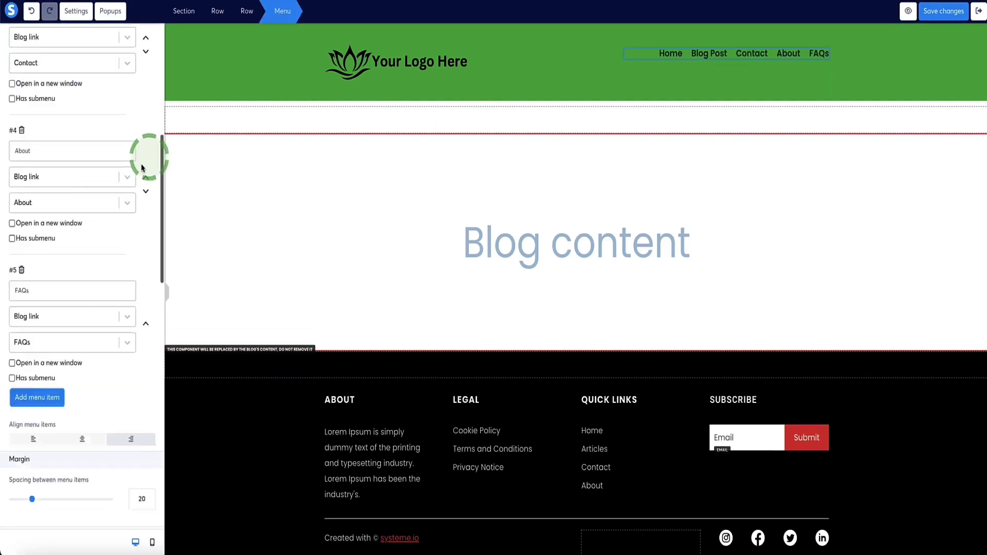
{"action": "left_click", "coordinate": [16, 302]}
{"action": "left_click_drag", "start_coordinate": [49, 208], "coordinate": [49, 199]}
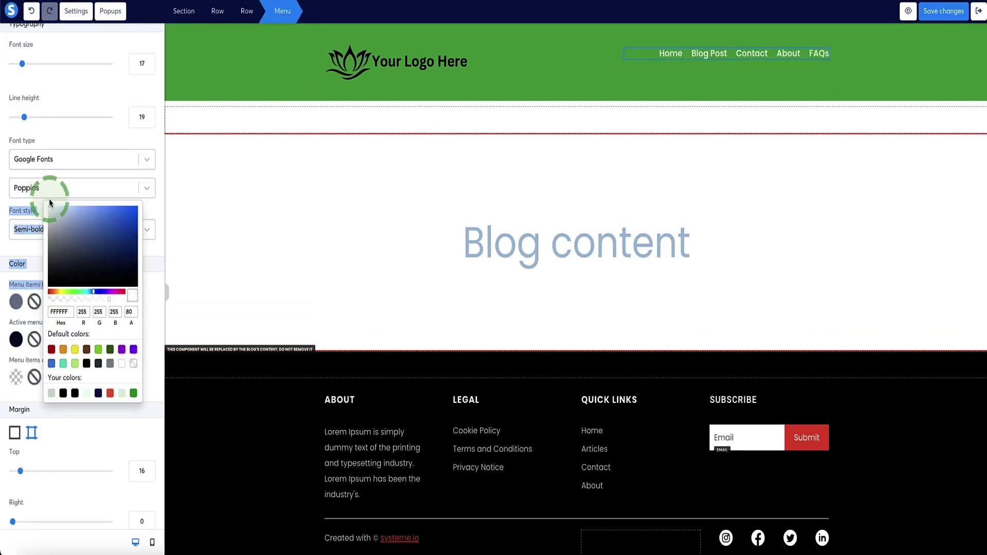
{"action": "left_click", "coordinate": [415, 84]}
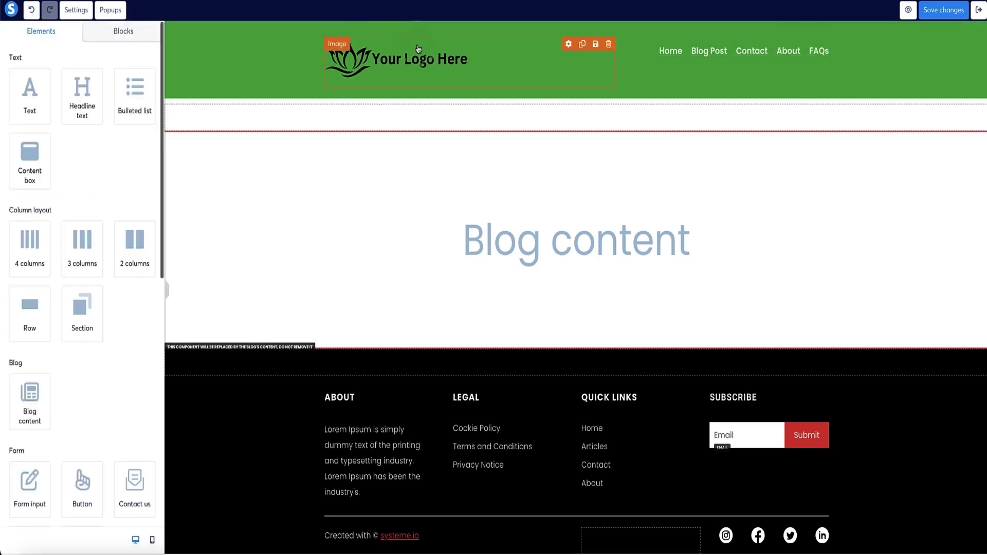
- Open the header logo's image settings and look over its options
{"action": "left_click", "coordinate": [243, 61]}
{"action": "left_click", "coordinate": [236, 67]}
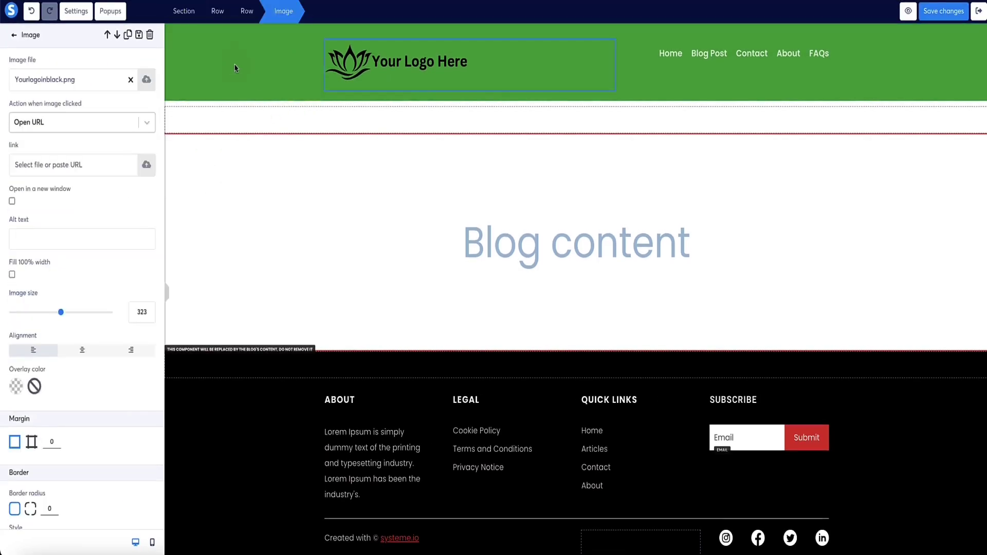
{"action": "left_click", "coordinate": [243, 362]}
- Set the footer section's background to the same #4CAF50 green as the header
{"action": "left_click", "coordinate": [222, 410]}
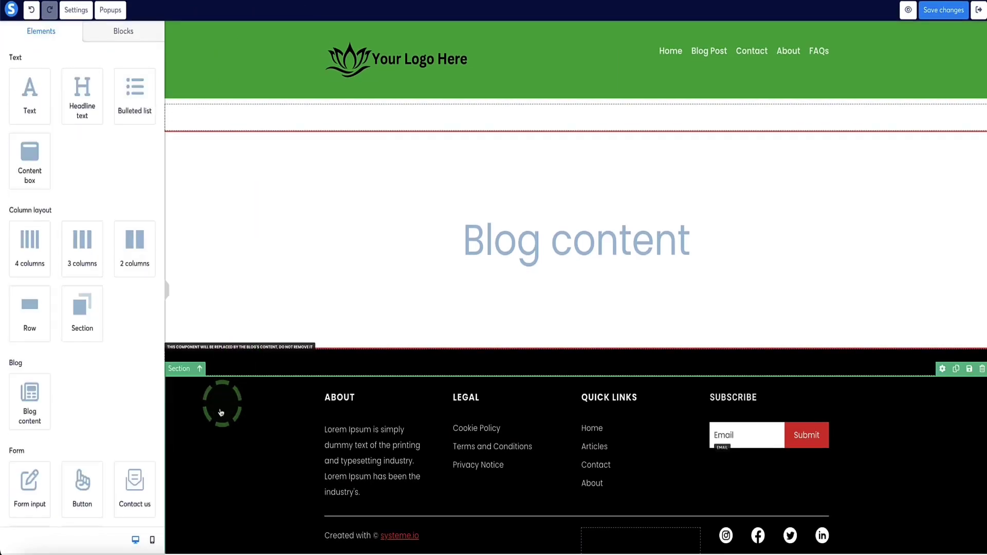
{"action": "left_click", "coordinate": [17, 302]}
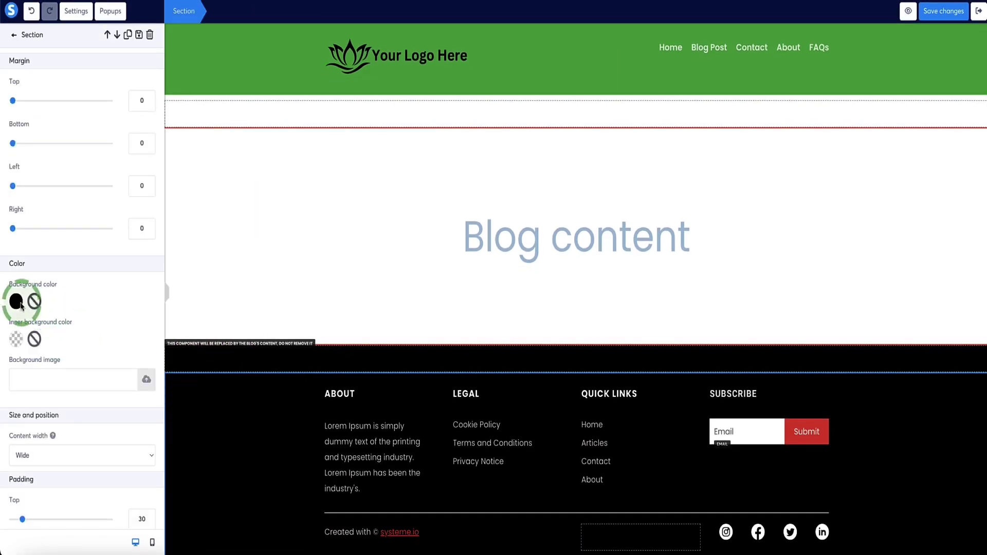
{"action": "left_click", "coordinate": [60, 311]}
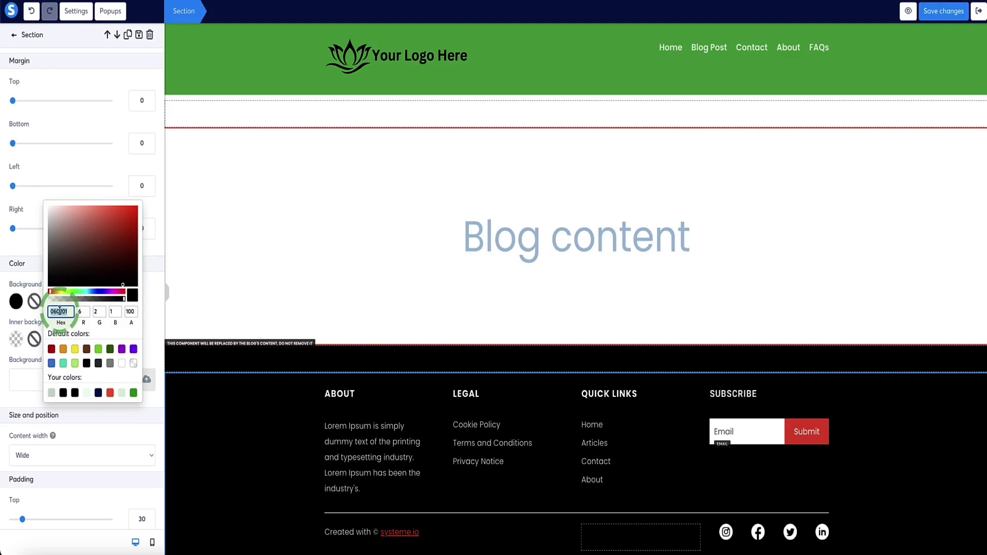
{"action": "key", "text": "ctrl+v"}
{"action": "left_click", "coordinate": [224, 368]}
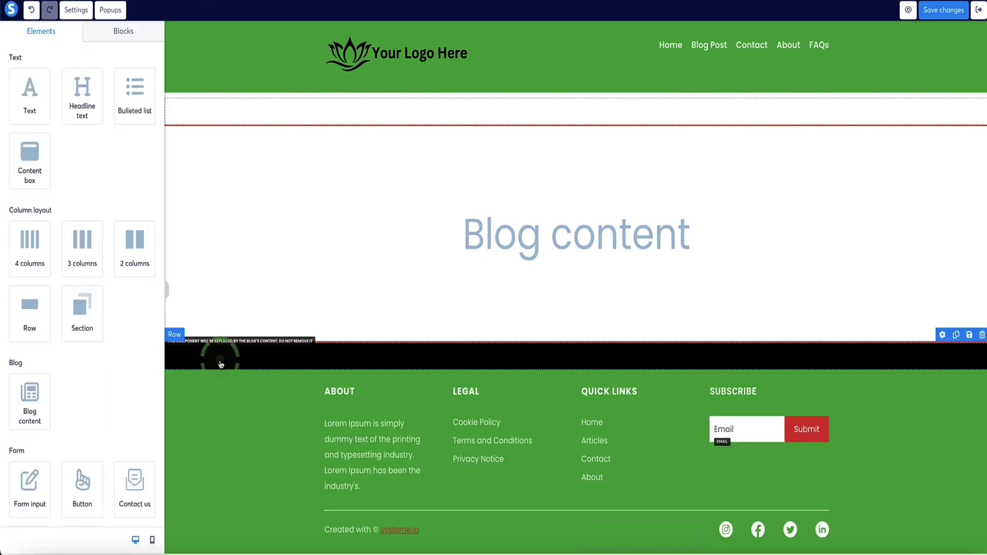
- Inspect the settings of the row containing the blog content and the black band above the footer
{"action": "scroll", "coordinate": [33, 427], "scroll_direction": "down", "scroll_amount": 5}
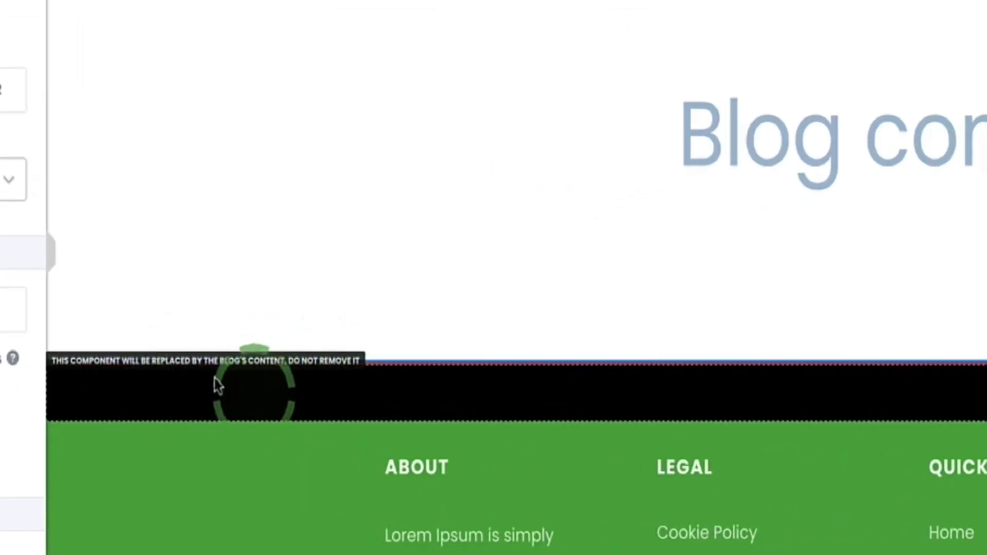
{"action": "left_click", "coordinate": [156, 200]}
{"action": "scroll", "coordinate": [157, 200], "scroll_direction": "up", "scroll_amount": 1}
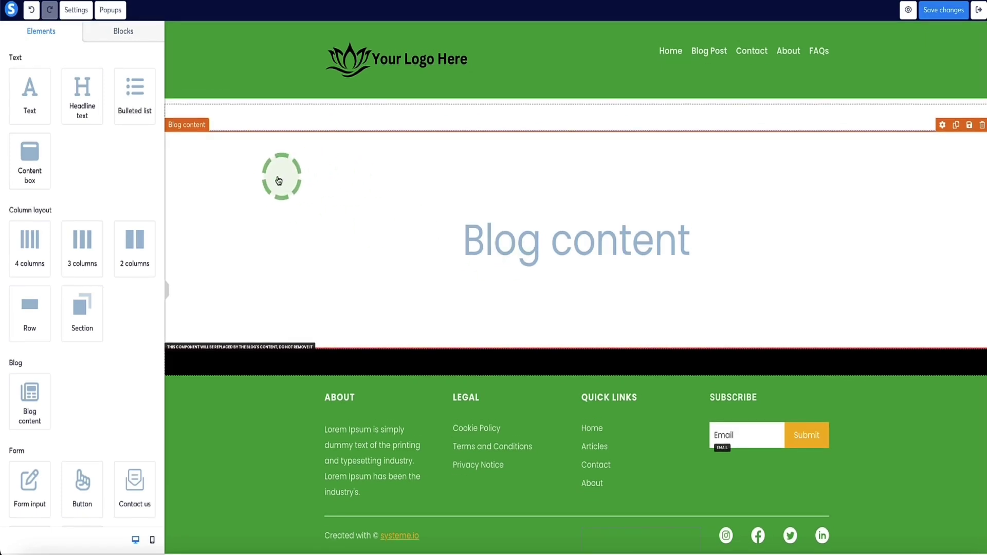
- Open the page settings and set the default typography to the Web Safe Fonts type with Lucida Sans Unicode
{"action": "left_click", "coordinate": [71, 10]}
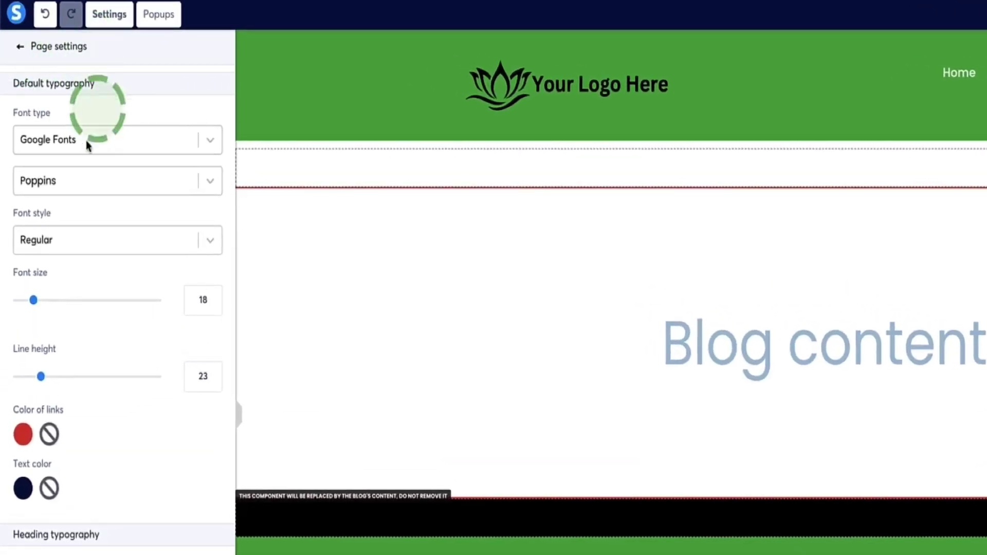
{"action": "scroll", "coordinate": [111, 172], "scroll_direction": "down", "scroll_amount": 1}
{"action": "scroll", "coordinate": [114, 155], "scroll_direction": "up", "scroll_amount": 1}
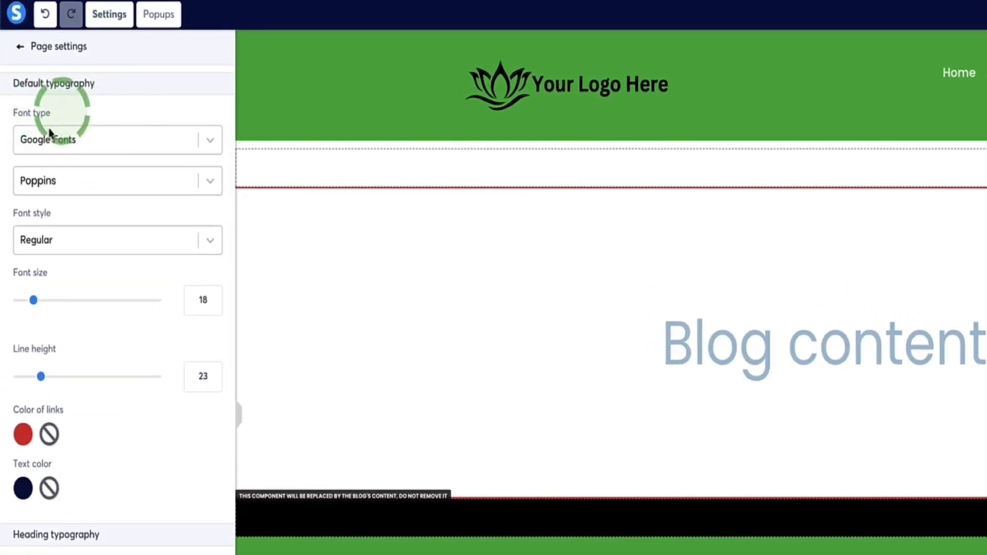
{"action": "scroll", "coordinate": [51, 206], "scroll_direction": "down", "scroll_amount": 4}
{"action": "scroll", "coordinate": [78, 158], "scroll_direction": "up", "scroll_amount": 4}
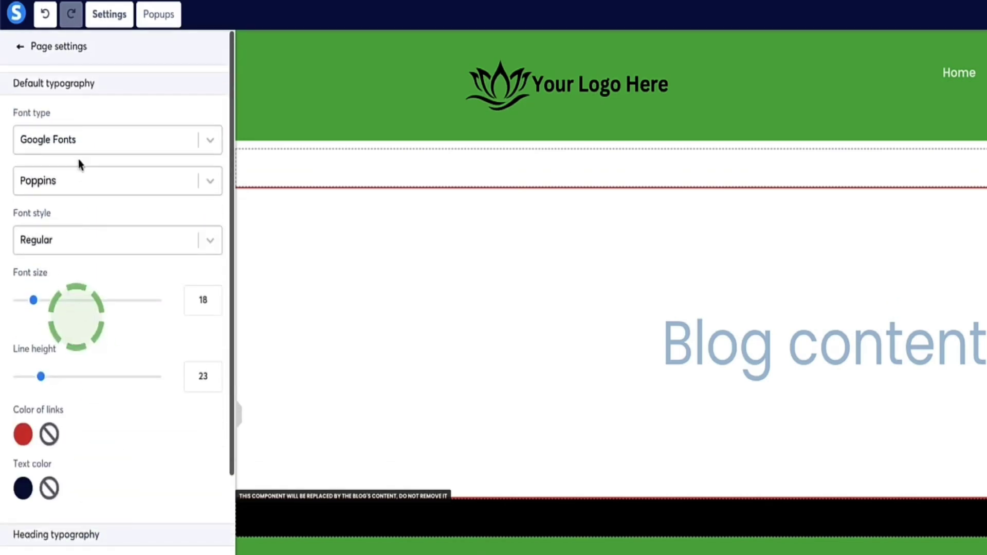
{"action": "left_click", "coordinate": [204, 141]}
{"action": "left_click", "coordinate": [99, 200]}
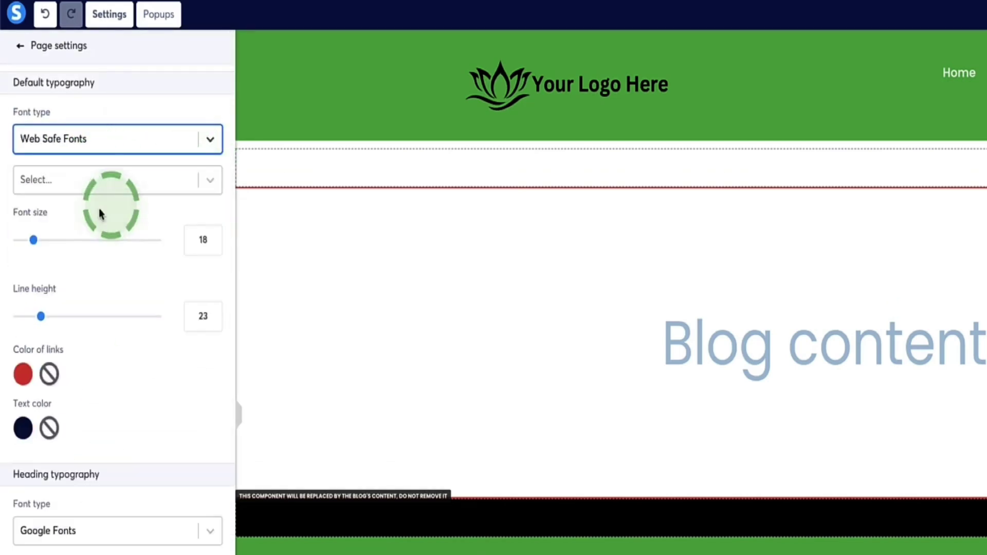
{"action": "left_click", "coordinate": [215, 181]}
{"action": "left_click", "coordinate": [131, 369]}
- Switch the heading typography to Web Safe Fonts with Lucida Sans Unicode
{"action": "scroll", "coordinate": [143, 359], "scroll_direction": "down", "scroll_amount": 4}
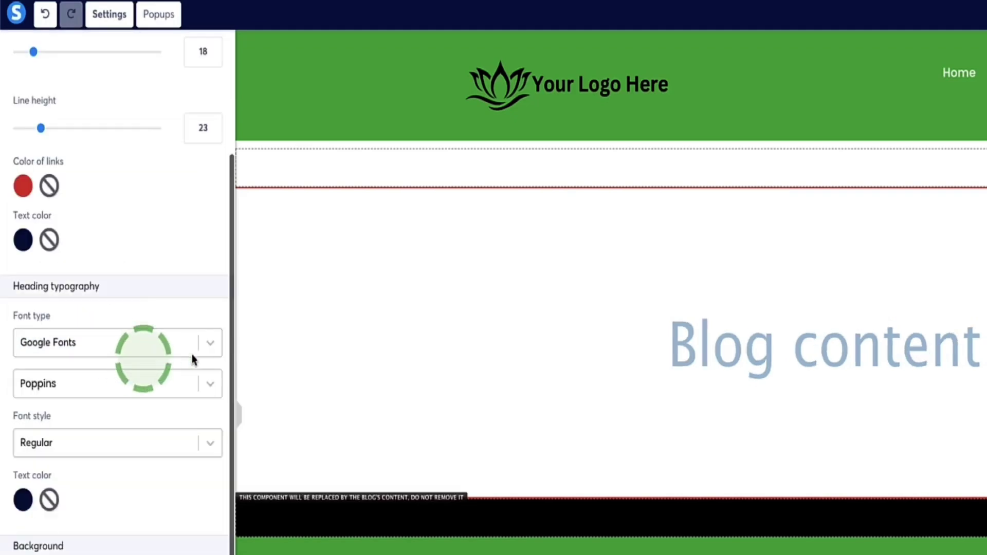
{"action": "left_click", "coordinate": [198, 345]}
{"action": "left_click", "coordinate": [160, 405]}
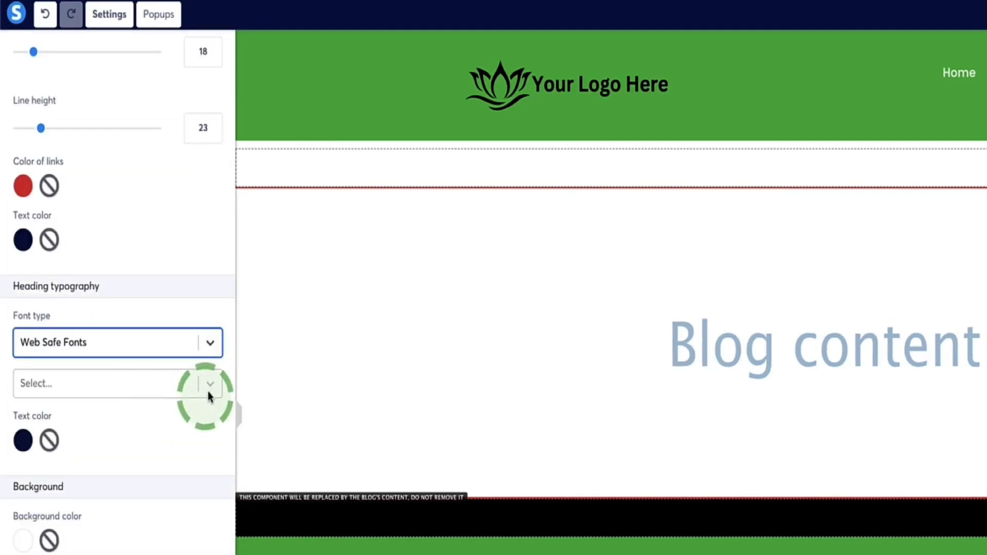
- Set the default colour of links to #FFC107 and the default text colour to dark grey
{"action": "scroll", "coordinate": [208, 391], "scroll_direction": "up", "scroll_amount": 4}
{"action": "left_click", "coordinate": [23, 375]}
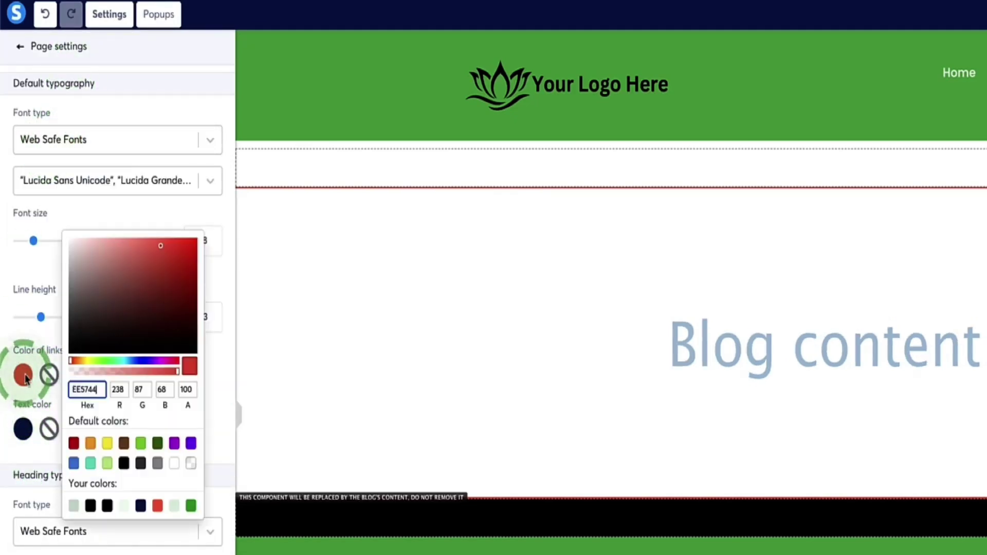
{"action": "double_click", "coordinate": [87, 390]}
{"action": "type", "text": "#FFC107"}
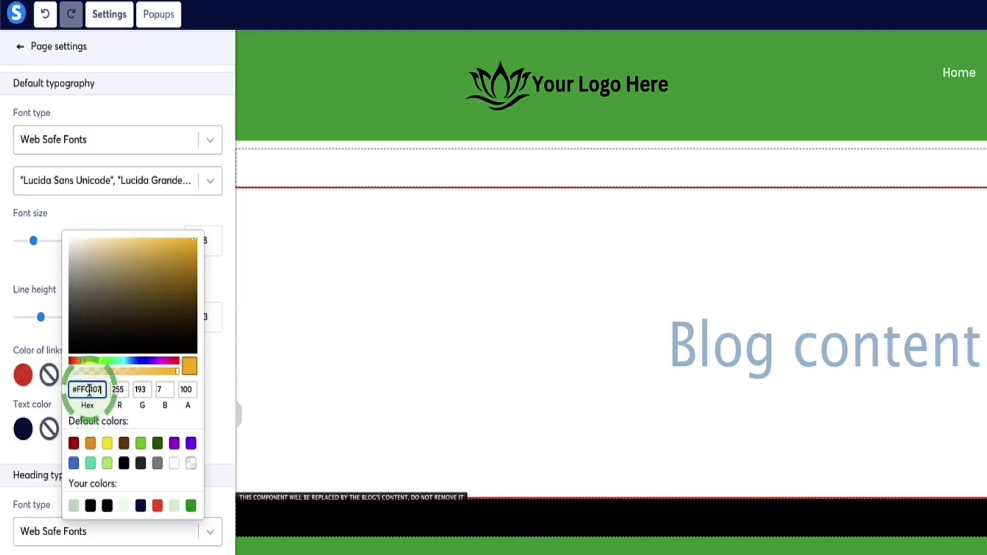
{"action": "left_click", "coordinate": [23, 429]}
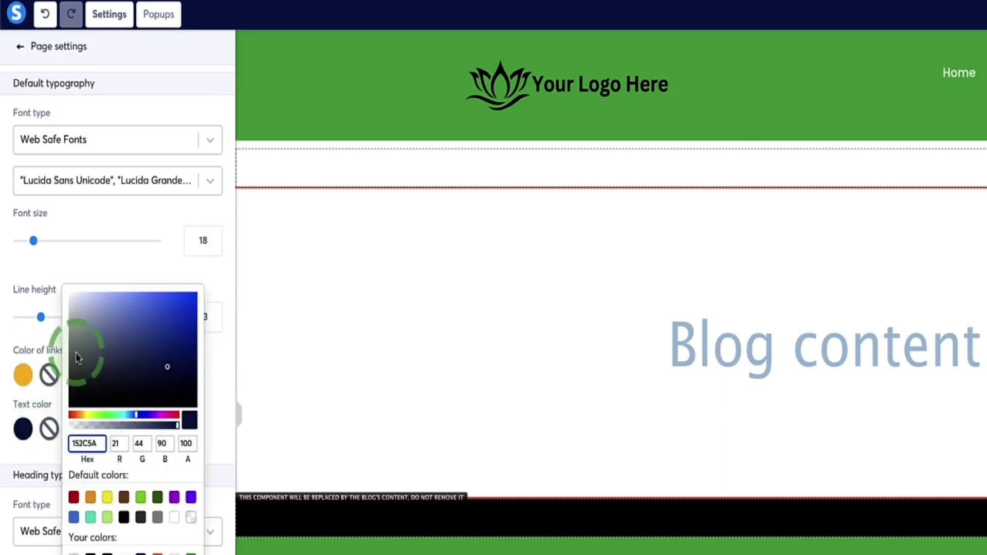
{"action": "left_click_drag", "start_coordinate": [77, 352], "coordinate": [74, 360]}
{"action": "left_click", "coordinate": [215, 357]}
- Set the heading typography's text colour to FFC107
{"action": "scroll", "coordinate": [206, 355], "scroll_direction": "down", "scroll_amount": 5}
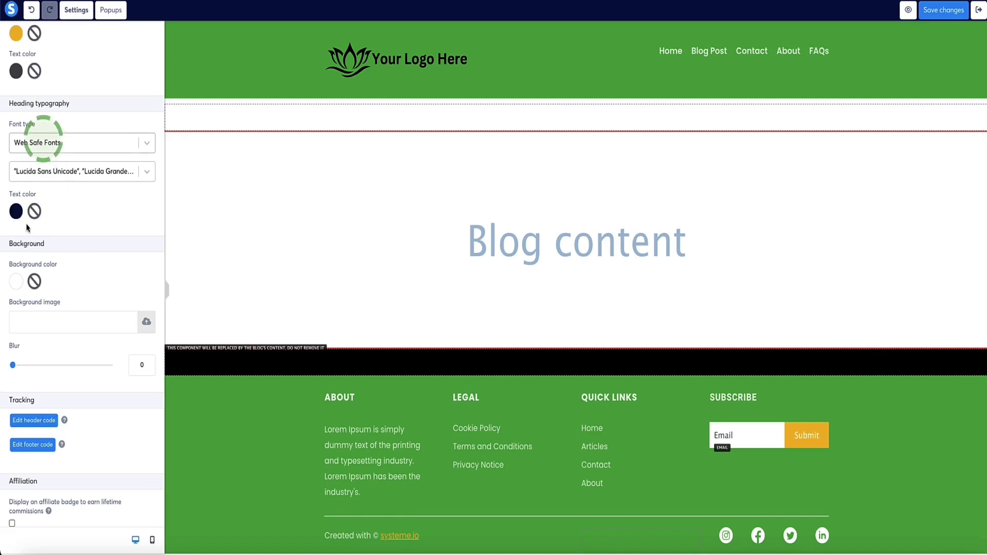
{"action": "left_click", "coordinate": [16, 211]}
{"action": "double_click", "coordinate": [58, 222]}
{"action": "type", "text": "FFC107"}
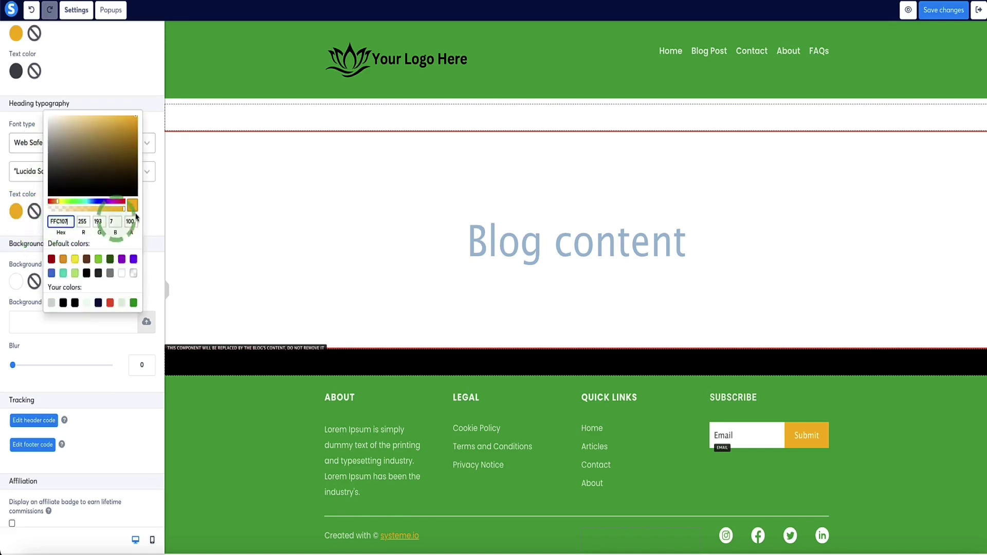
{"action": "left_click", "coordinate": [160, 233]}
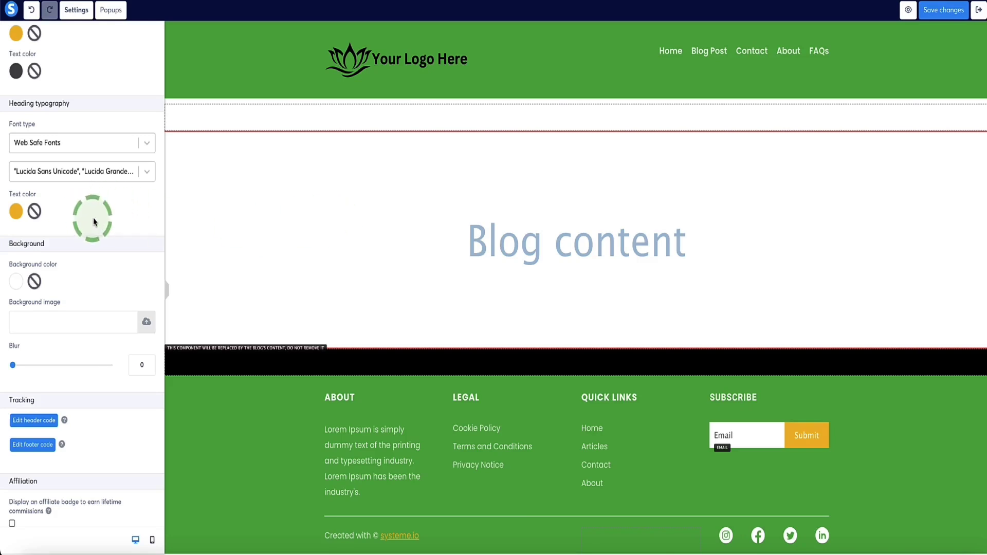
- Save the blog layout changes and exit the editor
{"action": "scroll", "coordinate": [83, 218], "scroll_direction": "up", "scroll_amount": 5}
{"action": "left_click", "coordinate": [951, 10]}
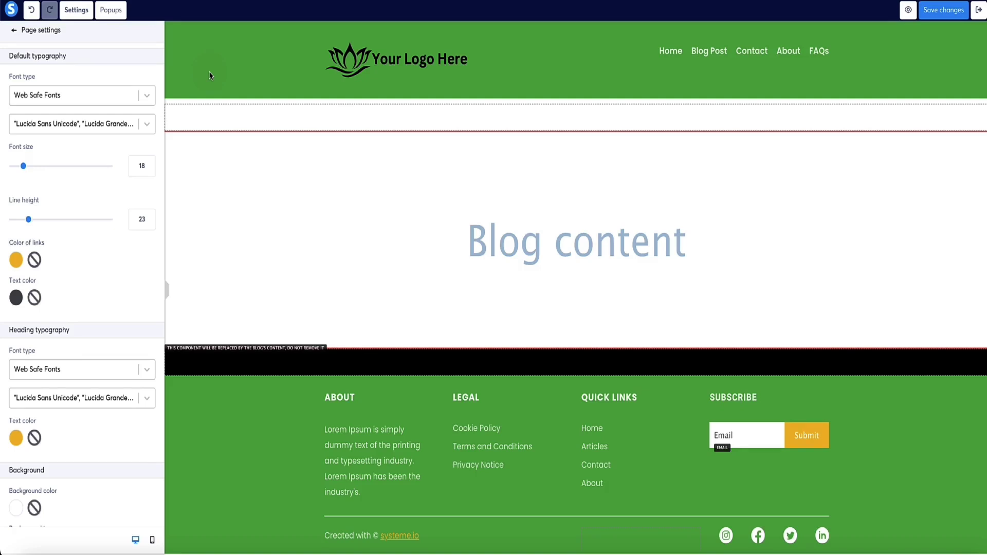
{"action": "left_click", "coordinate": [979, 11]}
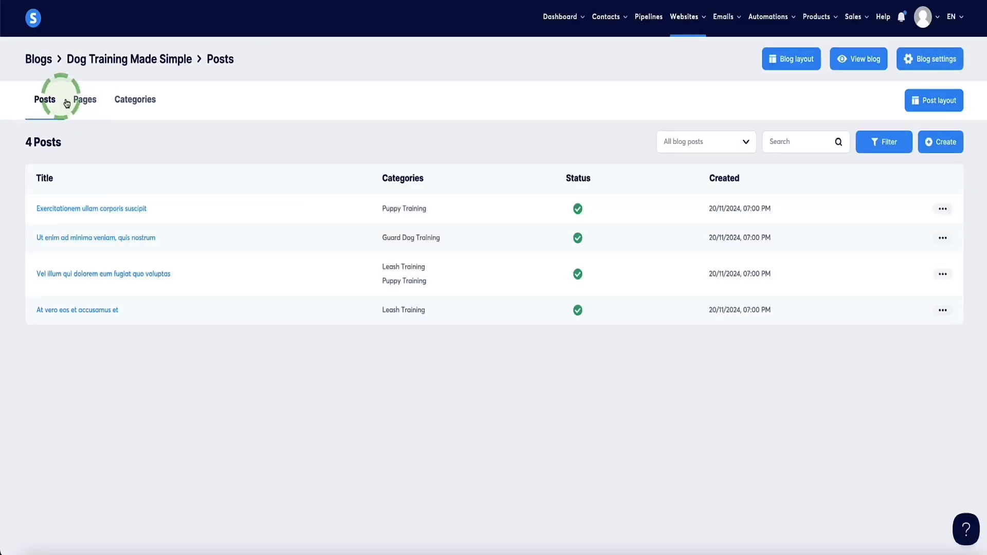
- Open the blog's Home page in the editor and review its content from the header down to the footer
{"action": "left_click", "coordinate": [84, 103]}
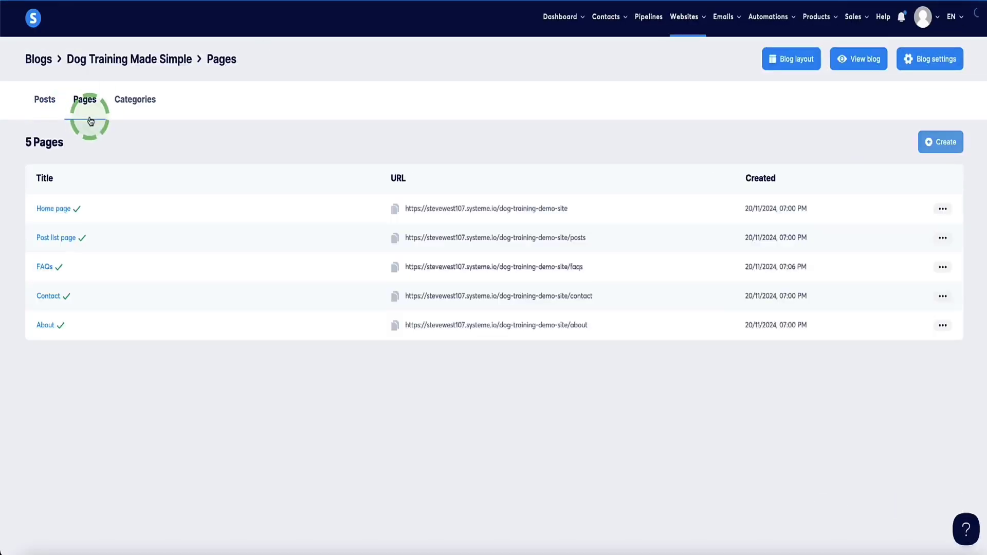
{"action": "left_click", "coordinate": [55, 209]}
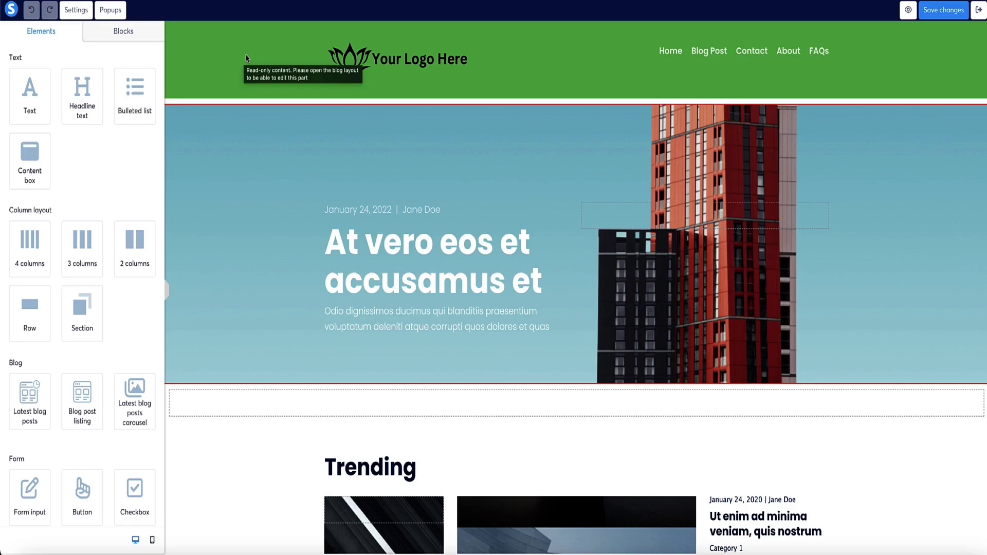
{"action": "scroll", "coordinate": [241, 77], "scroll_direction": "down", "scroll_amount": 20}
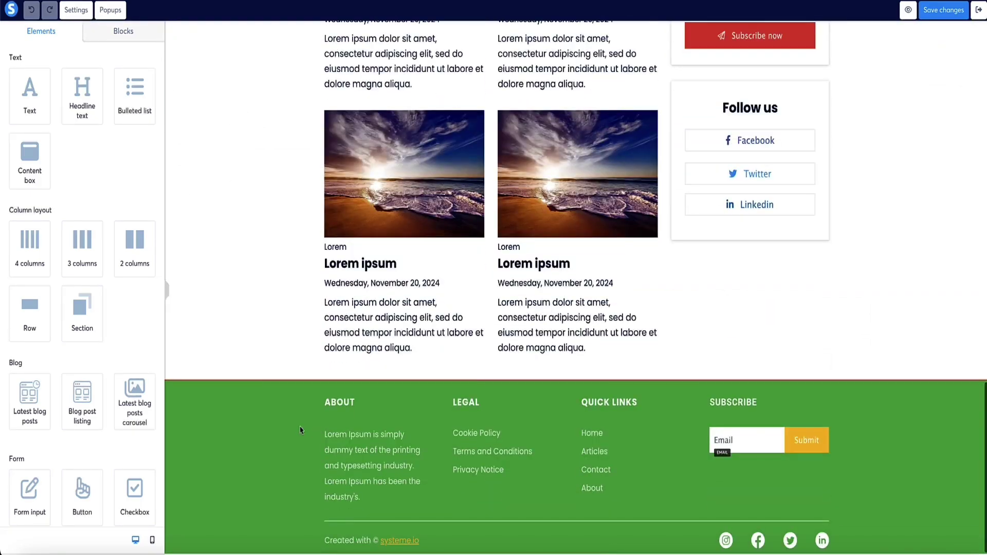
{"action": "scroll", "coordinate": [288, 407], "scroll_direction": "up", "scroll_amount": 20}
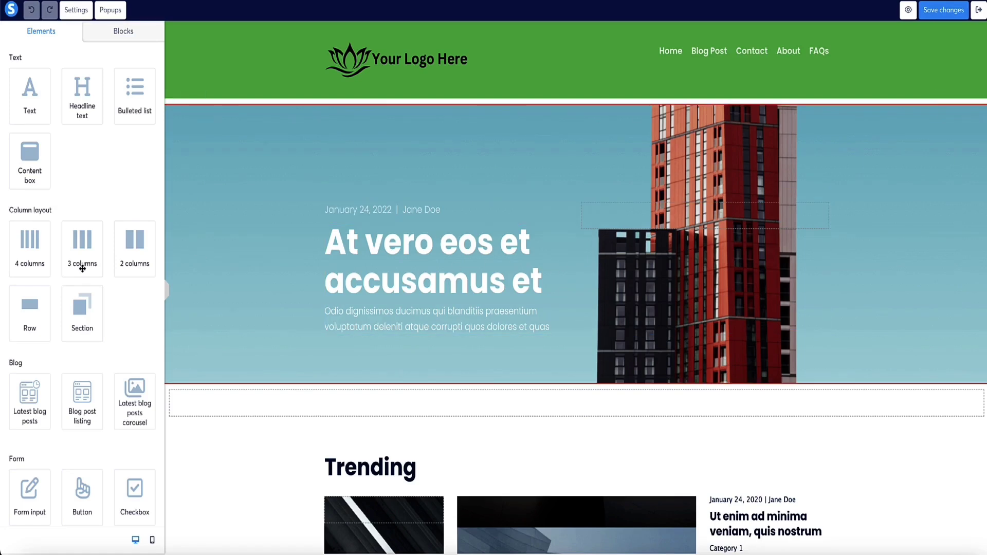
- Add a form input to the empty right column of the hero row and set its input type to Email
{"action": "scroll", "coordinate": [100, 247], "scroll_direction": "down", "scroll_amount": 5}
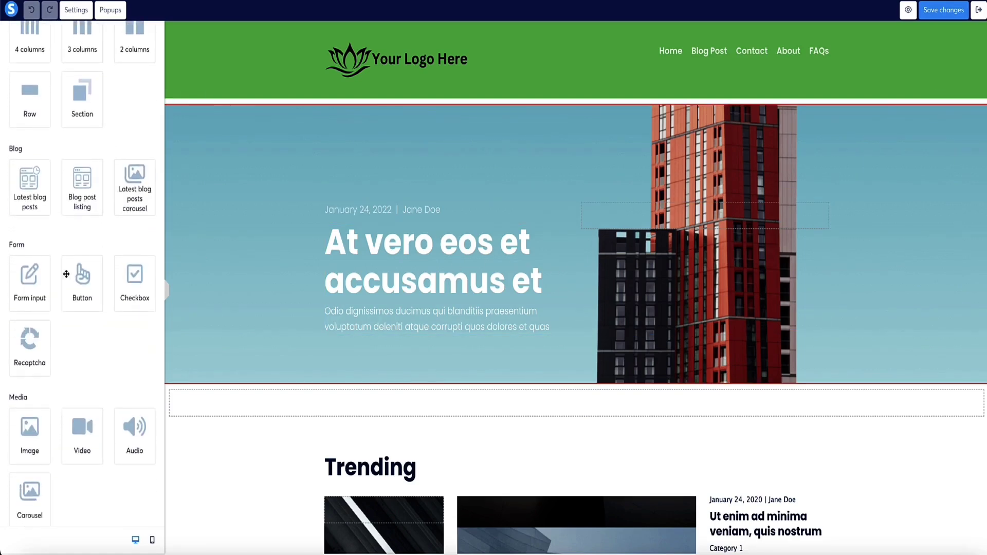
{"action": "left_click_drag", "start_coordinate": [33, 282], "coordinate": [681, 220]}
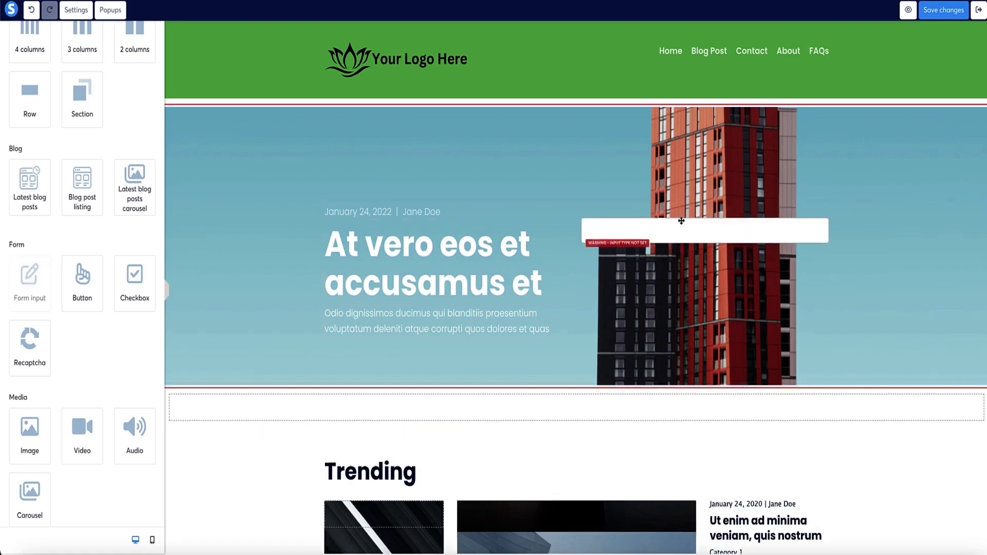
{"action": "left_click", "coordinate": [121, 80]}
{"action": "left_click", "coordinate": [85, 116]}
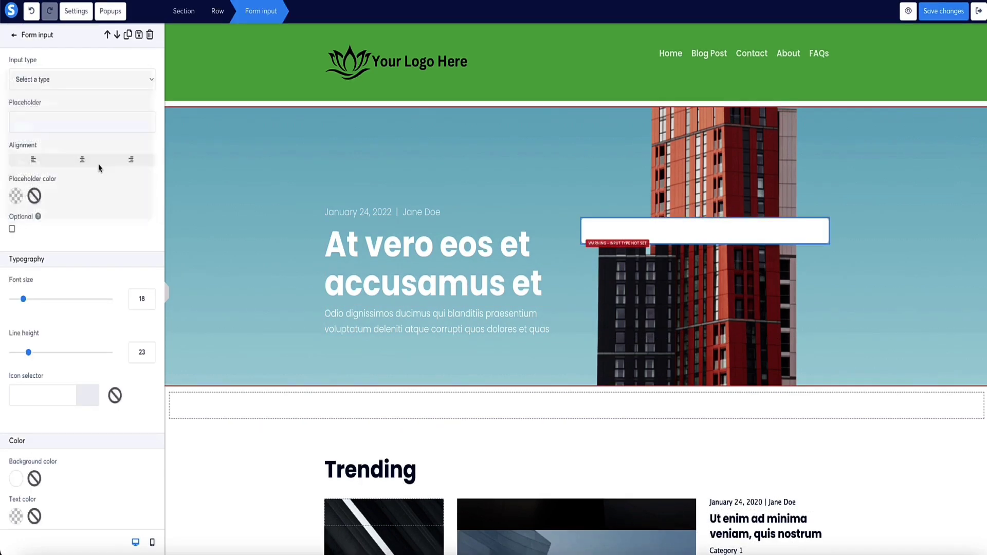
{"action": "left_click", "coordinate": [15, 35]}
- Add a second form input of type First name to the hero row's right column and place it above the Email input
{"action": "scroll", "coordinate": [62, 282], "scroll_direction": "down", "scroll_amount": 3}
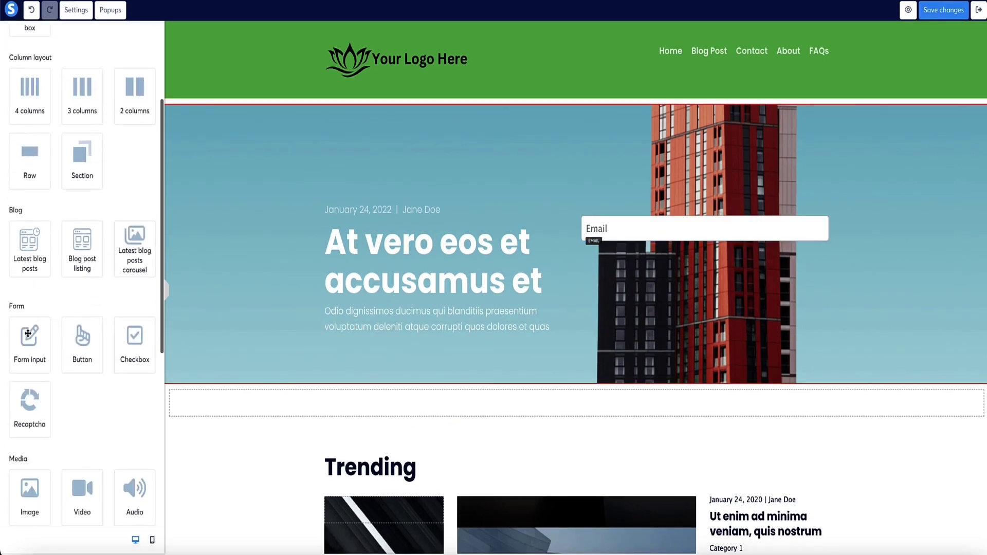
{"action": "left_click_drag", "start_coordinate": [27, 331], "coordinate": [666, 262]}
{"action": "left_click", "coordinate": [123, 85]}
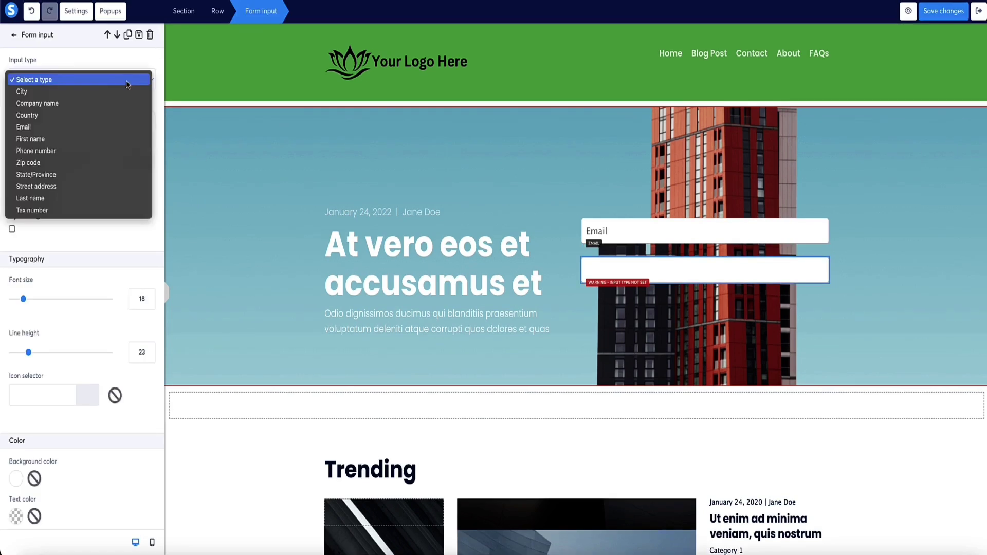
{"action": "left_click", "coordinate": [65, 137]}
{"action": "left_click", "coordinate": [613, 263]}
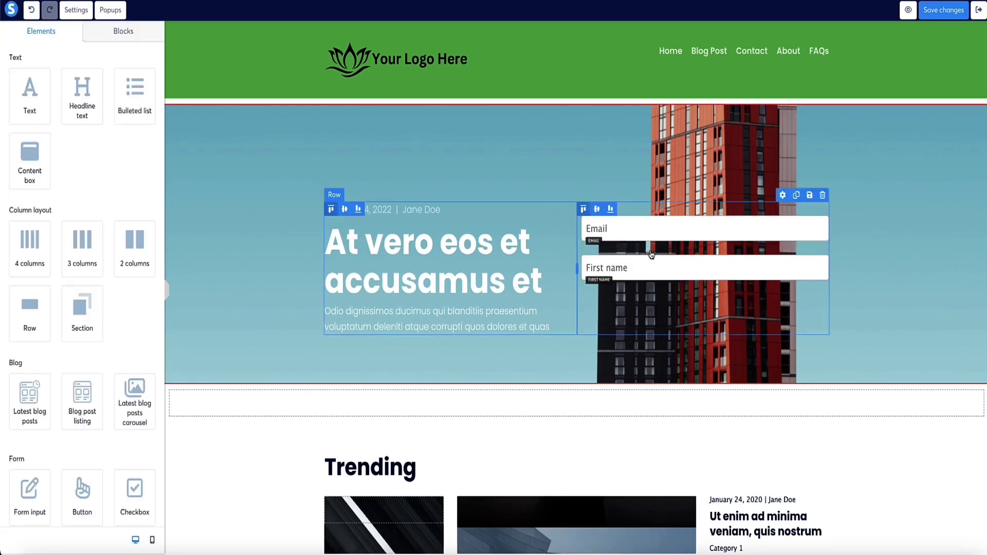
{"action": "left_click", "coordinate": [626, 249]}
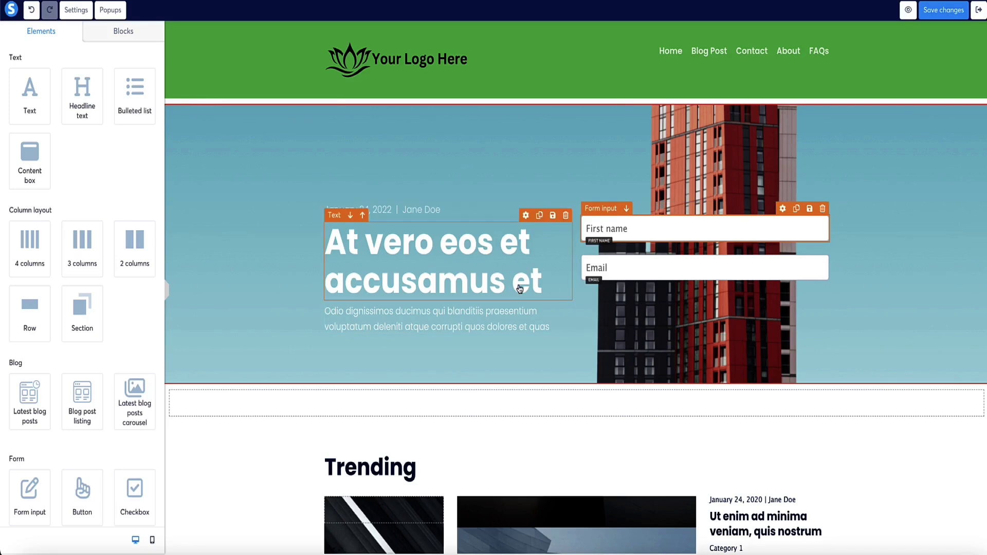
- Add a button below the Email input in the hero row
{"action": "scroll", "coordinate": [102, 217], "scroll_direction": "down", "scroll_amount": 3}
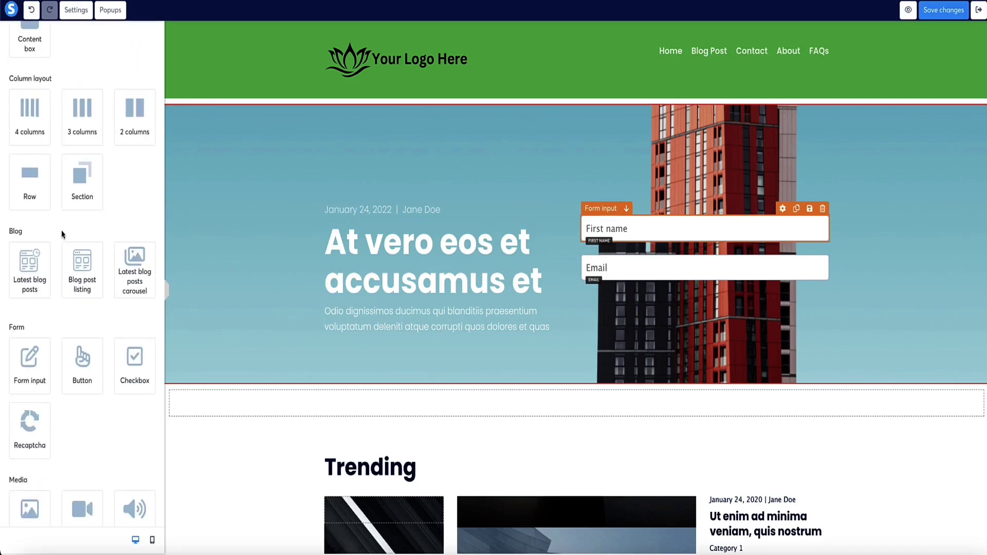
{"action": "scroll", "coordinate": [62, 234], "scroll_direction": "down", "scroll_amount": 2}
{"action": "left_click_drag", "start_coordinate": [95, 262], "coordinate": [646, 283]}
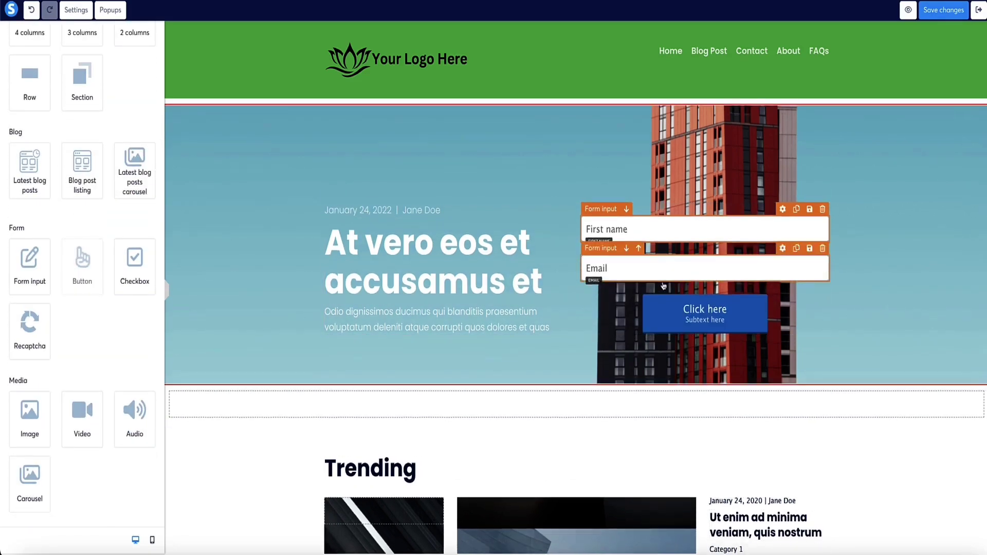
- Set the hero row's background colour to red CA2020
{"action": "left_click", "coordinate": [577, 221]}
{"action": "left_click", "coordinate": [15, 419]}
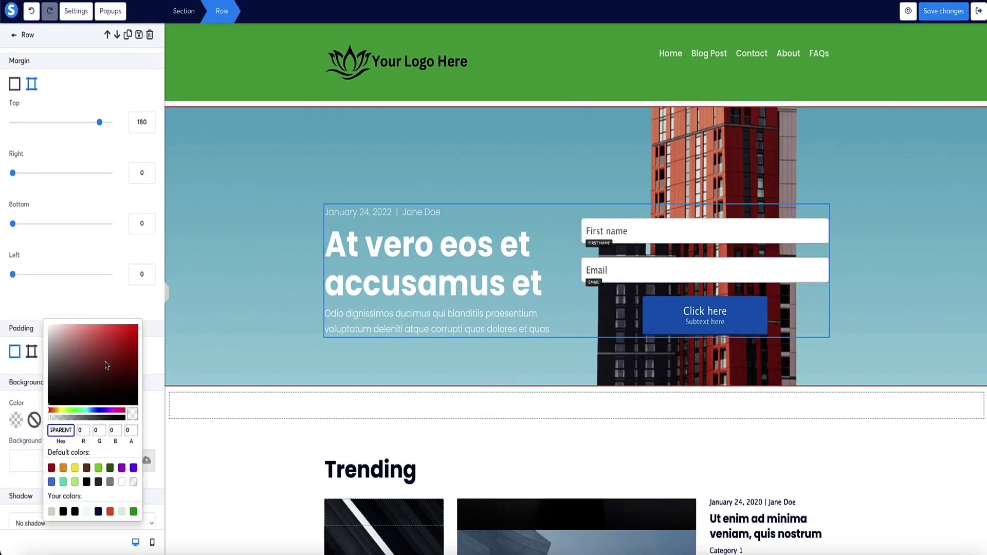
{"action": "left_click", "coordinate": [119, 350]}
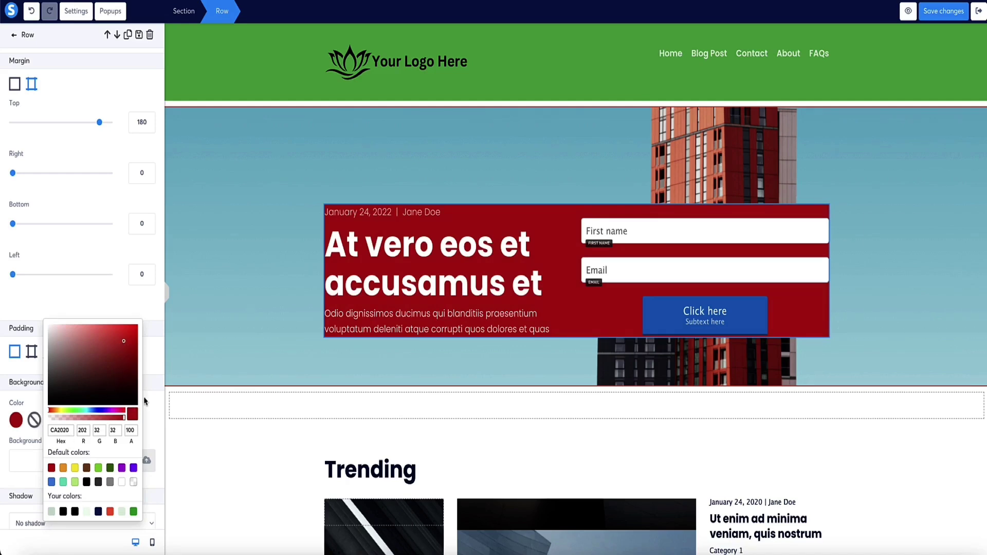
{"action": "left_click", "coordinate": [148, 355]}
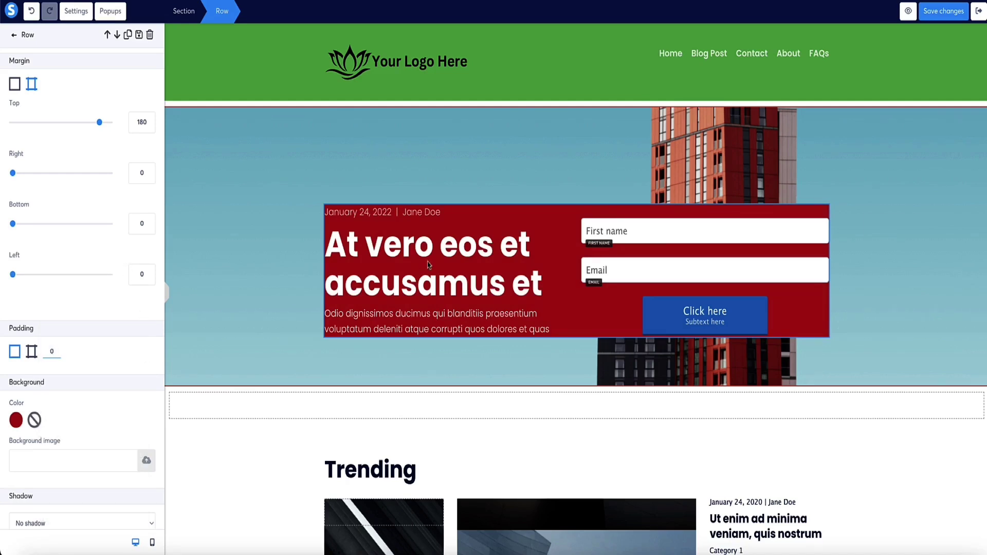
- Set the red hero row's individual padding to 36 top, 27 right, 37 bottom and 30 left
{"action": "scroll", "coordinate": [65, 247], "scroll_direction": "down", "scroll_amount": 5}
{"action": "left_click", "coordinate": [32, 183]}
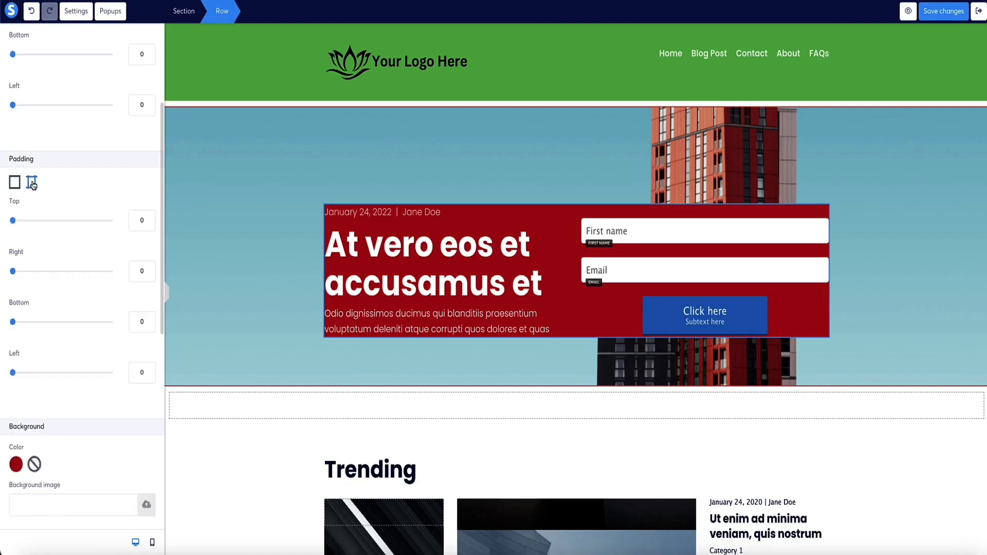
{"action": "left_click", "coordinate": [26, 271]}
{"action": "left_click_drag", "start_coordinate": [11, 373], "coordinate": [27, 373]}
{"action": "left_click_drag", "start_coordinate": [13, 323], "coordinate": [30, 323]}
{"action": "left_click_drag", "start_coordinate": [12, 222], "coordinate": [31, 222]}
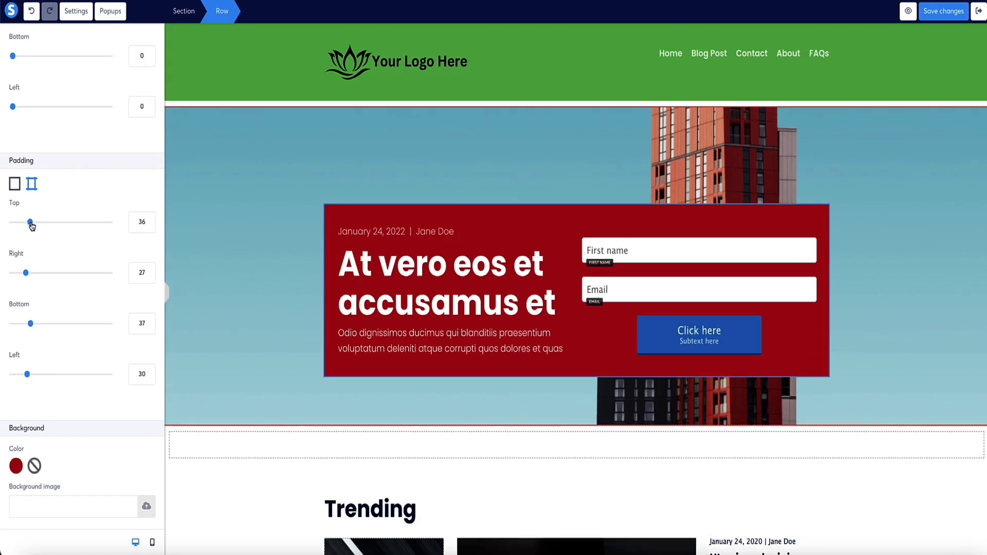
- Undo the last change, add a two-column row to the hero section and move the red row into its right column
{"action": "left_click", "coordinate": [243, 221]}
{"action": "key", "text": "ctrl+z"}
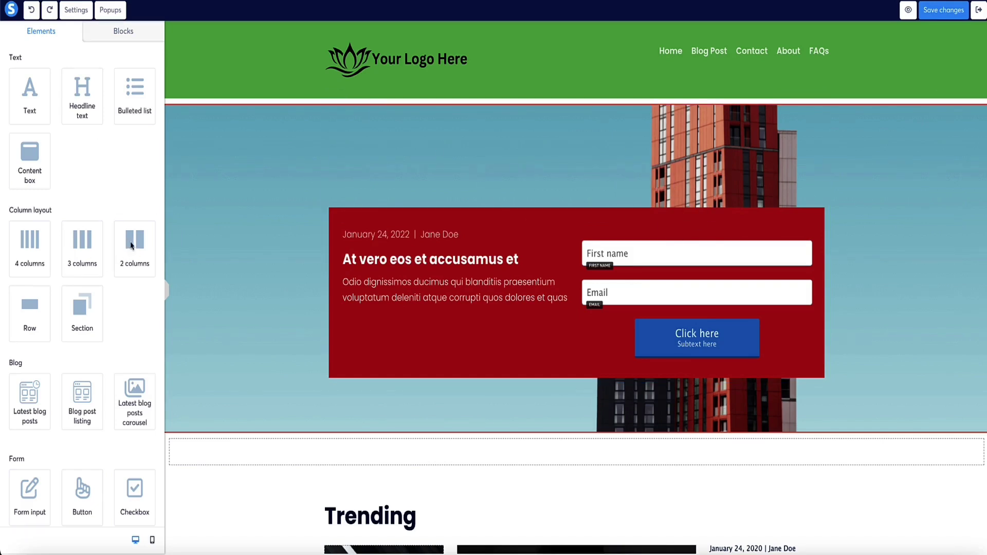
{"action": "left_click_drag", "start_coordinate": [131, 245], "coordinate": [556, 224]}
{"action": "left_click_drag", "start_coordinate": [577, 260], "coordinate": [686, 144]}
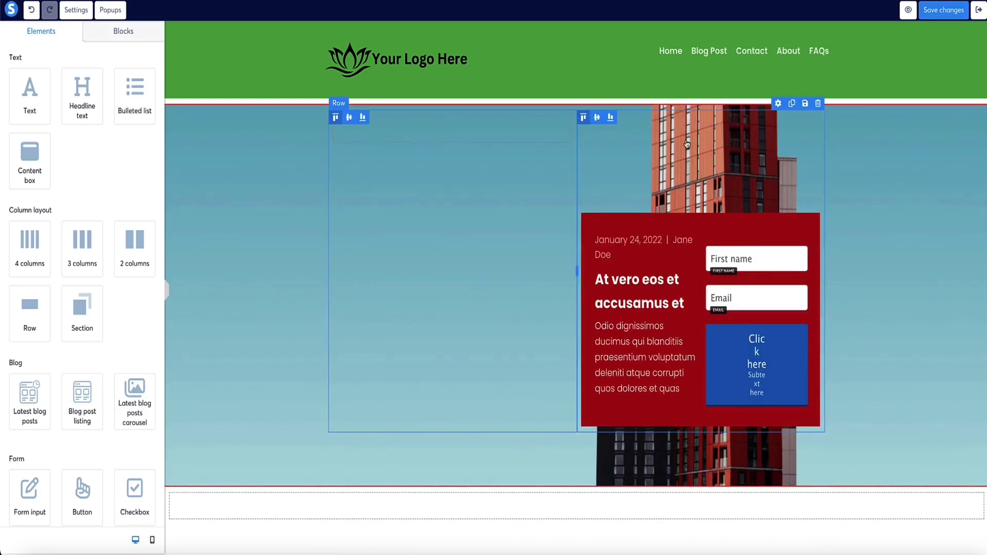
- Reduce the red row's top margin so it sits higher in the hero section
{"action": "left_click", "coordinate": [619, 206]}
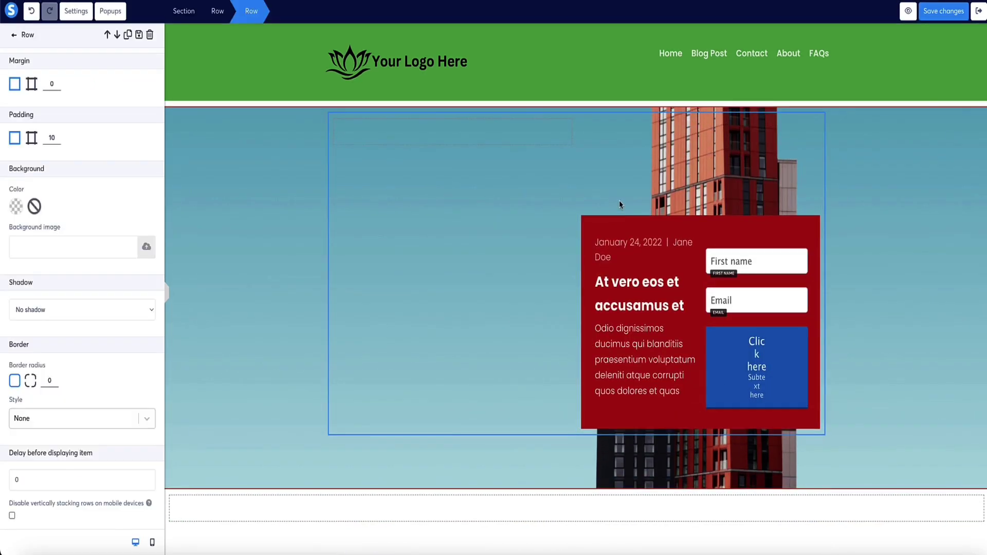
{"action": "left_click", "coordinate": [618, 232]}
{"action": "left_click_drag", "start_coordinate": [100, 123], "coordinate": [34, 123]}
{"action": "left_click", "coordinate": [432, 139]}
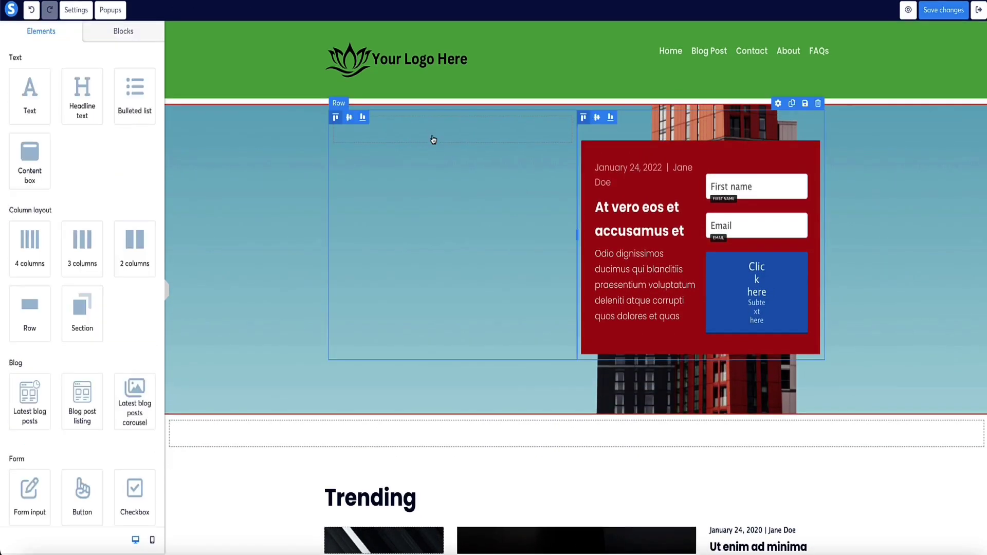
- Add a video element to the empty left column of the hero section's two-column row
{"action": "left_click", "coordinate": [416, 139]}
{"action": "left_click", "coordinate": [420, 138]}
{"action": "scroll", "coordinate": [82, 346], "scroll_direction": "down", "scroll_amount": 3}
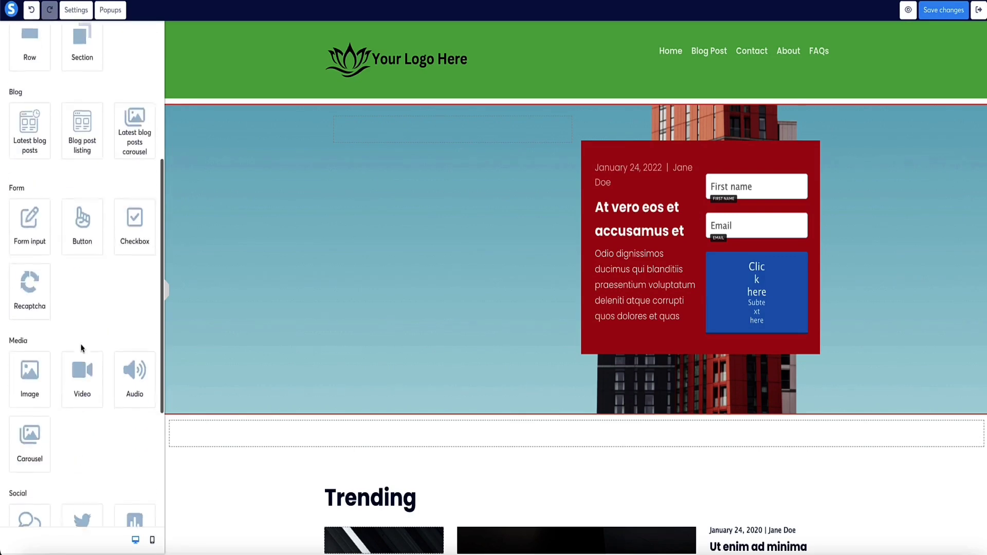
{"action": "left_click_drag", "start_coordinate": [83, 362], "coordinate": [351, 235]}
- Increase the video's individual top margin and set the red row's top margin to 50
{"action": "left_click_drag", "start_coordinate": [434, 129], "coordinate": [433, 129]}
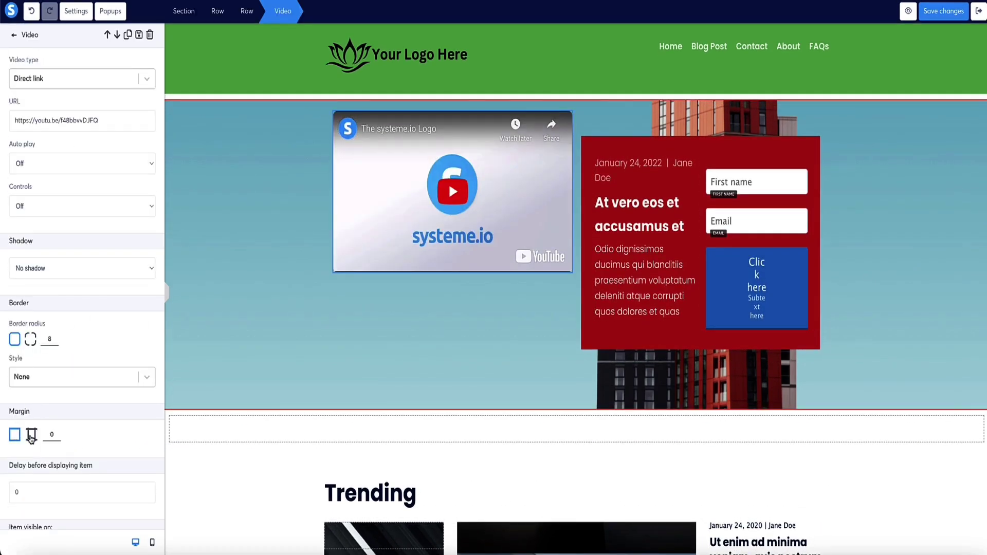
{"action": "left_click", "coordinate": [32, 435]}
{"action": "scroll", "coordinate": [77, 368], "scroll_direction": "down", "scroll_amount": 2}
{"action": "left_click_drag", "start_coordinate": [12, 365], "coordinate": [55, 369]}
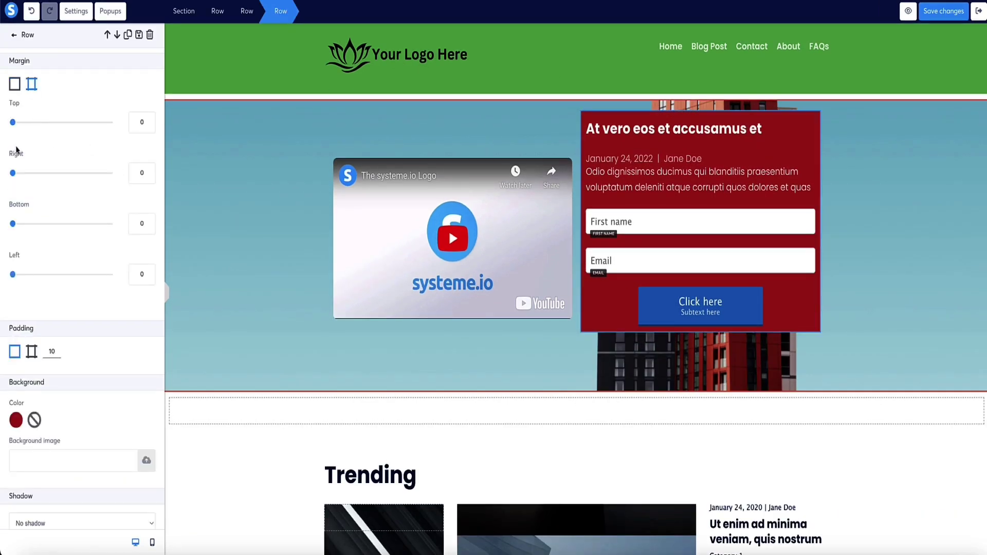
{"action": "left_click_drag", "start_coordinate": [12, 122], "coordinate": [37, 127]}
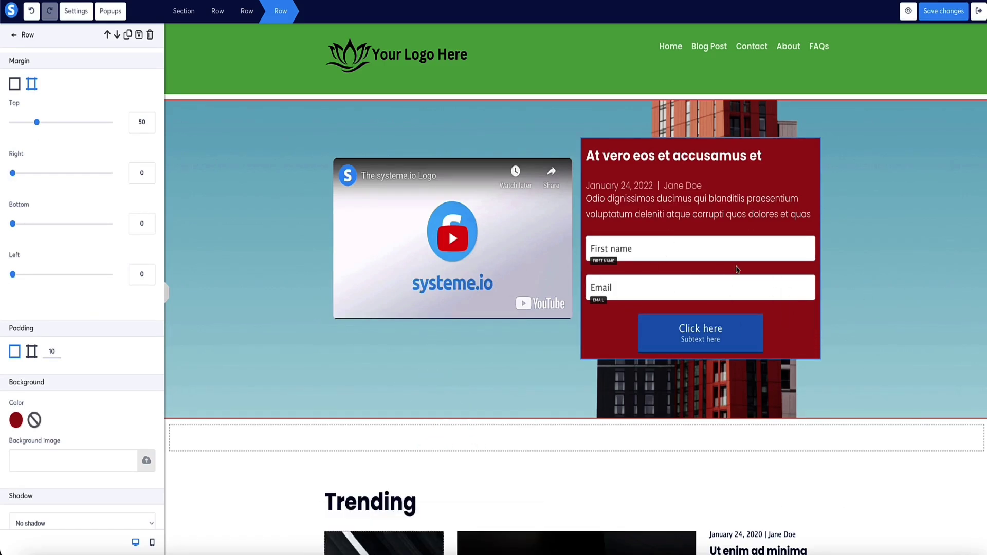
{"action": "left_click", "coordinate": [279, 235]}
- Review the Home page's Trending and Recently added sections, and the post grid and category header of the post listing page
{"action": "scroll", "coordinate": [276, 233], "scroll_direction": "down", "scroll_amount": 6}
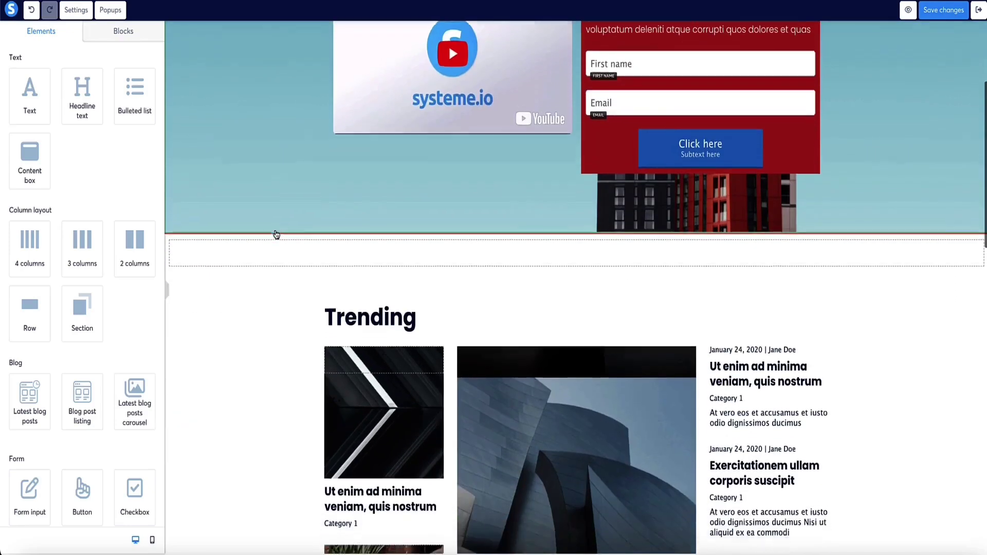
{"action": "scroll", "coordinate": [88, 132], "scroll_direction": "down", "scroll_amount": 3}
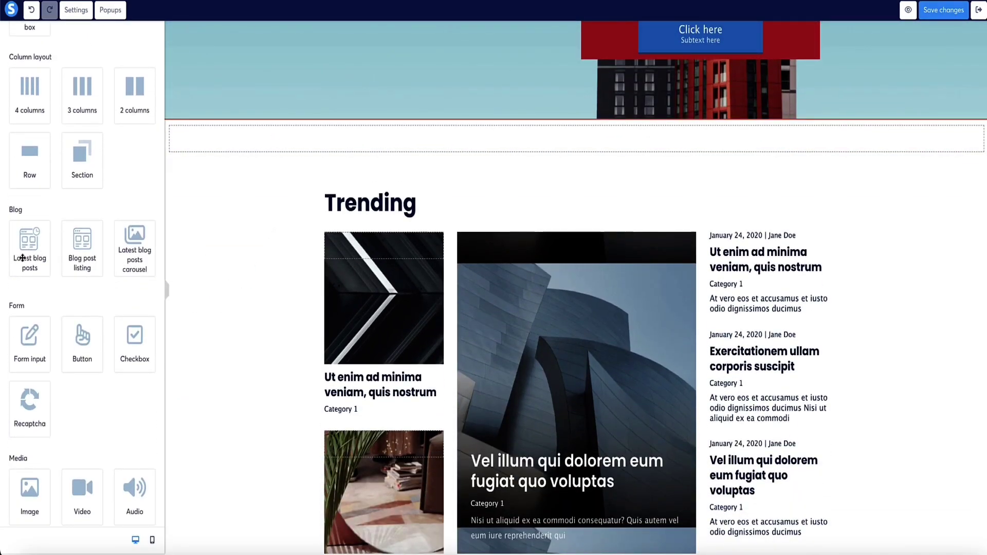
{"action": "scroll", "coordinate": [264, 286], "scroll_direction": "down", "scroll_amount": 10}
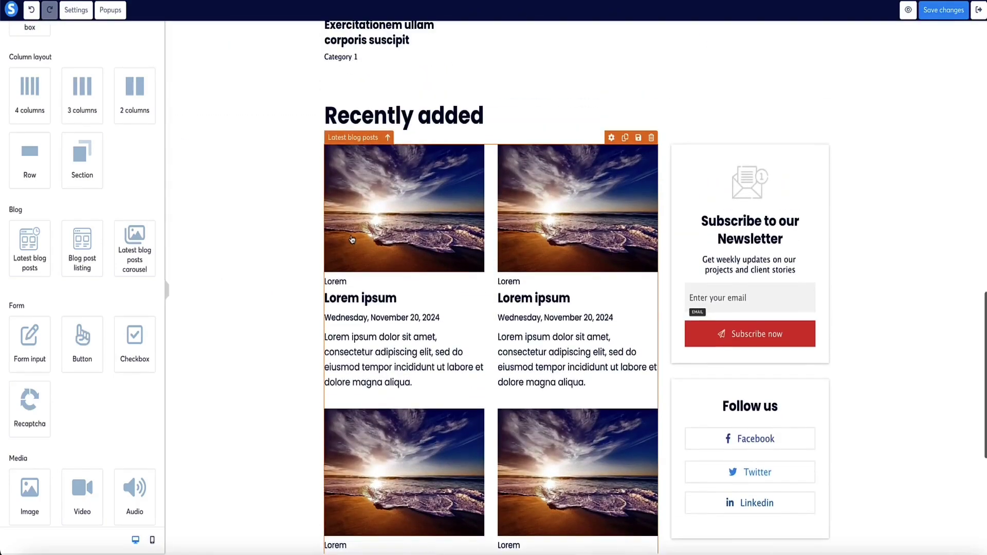
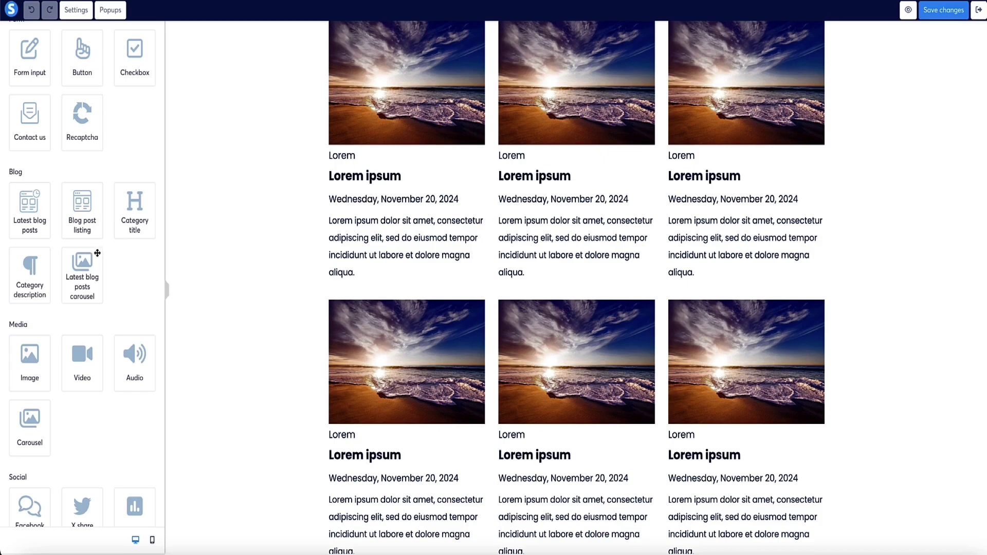
{"action": "scroll", "coordinate": [304, 236], "scroll_direction": "down", "scroll_amount": 10}
{"action": "scroll", "coordinate": [304, 237], "scroll_direction": "up", "scroll_amount": 11}
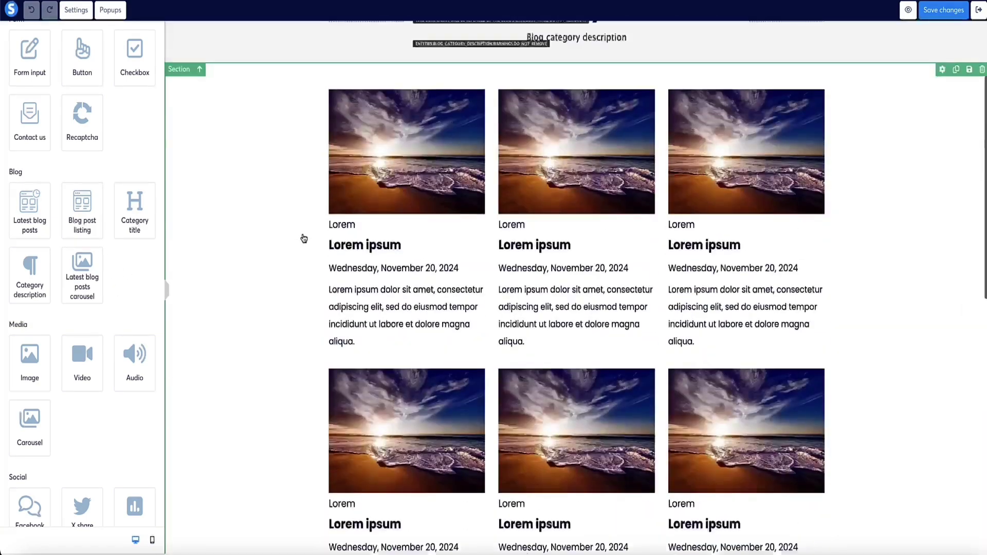
{"action": "scroll", "coordinate": [301, 237], "scroll_direction": "up", "scroll_amount": 3}
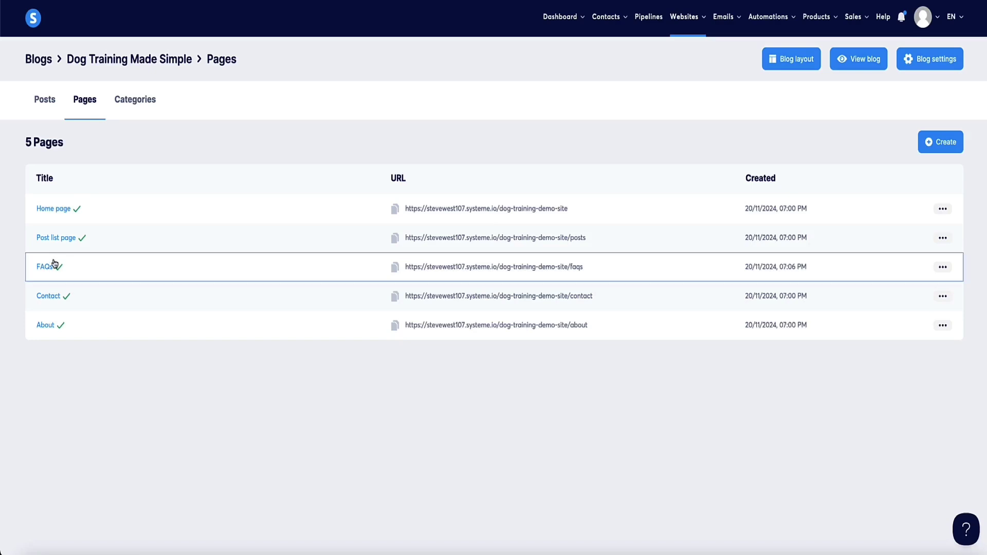
- Open the blog's Contact page in the editor and review its contact boxes and question form
{"action": "left_click", "coordinate": [52, 295]}
{"action": "scroll", "coordinate": [318, 294], "scroll_direction": "down", "scroll_amount": 7}
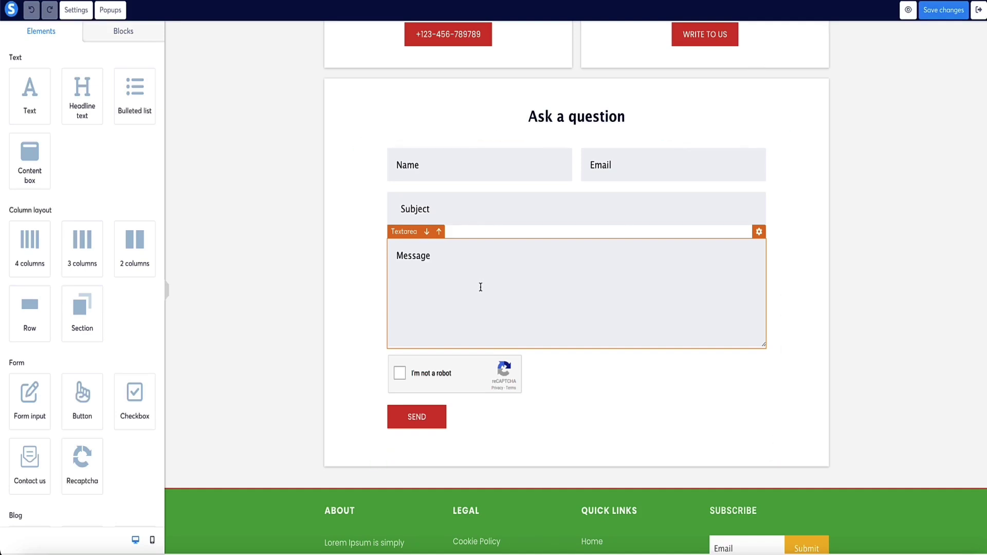
{"action": "scroll", "coordinate": [502, 280], "scroll_direction": "up", "scroll_amount": 7}
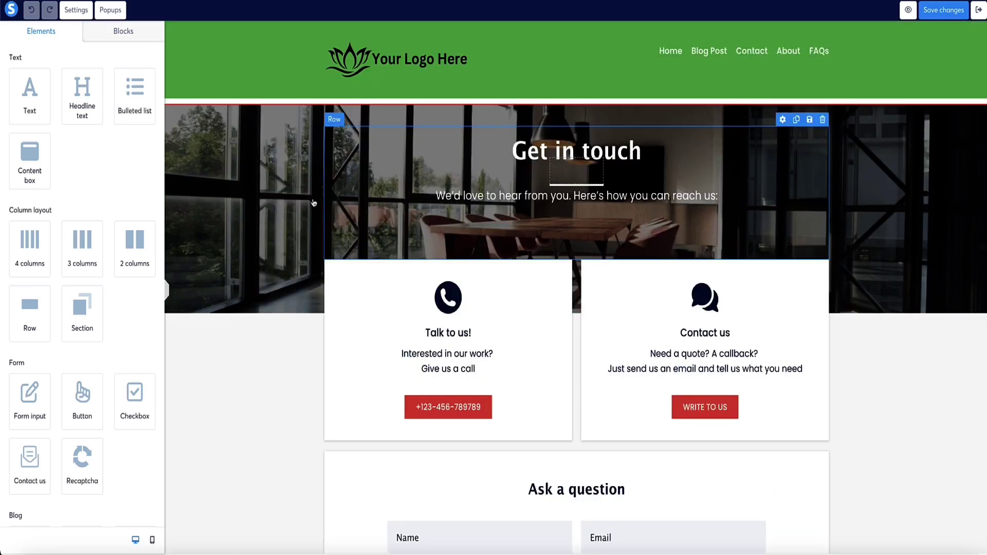
{"action": "scroll", "coordinate": [611, 242], "scroll_direction": "down", "scroll_amount": 3}
{"action": "scroll", "coordinate": [318, 201], "scroll_direction": "up", "scroll_amount": 3}
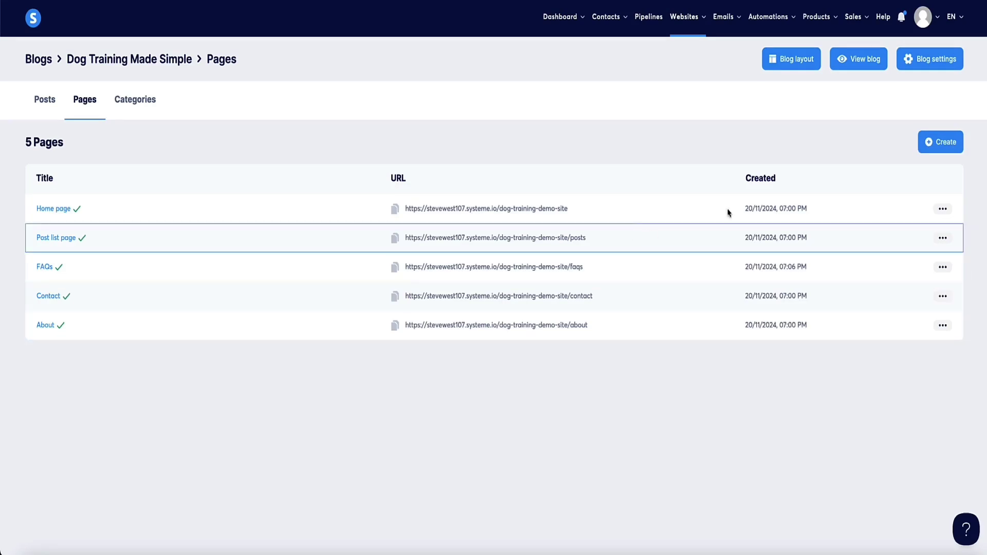
- Create a new blog page named Privacy Policy with the URL path privacy-policy
{"action": "left_click", "coordinate": [943, 147]}
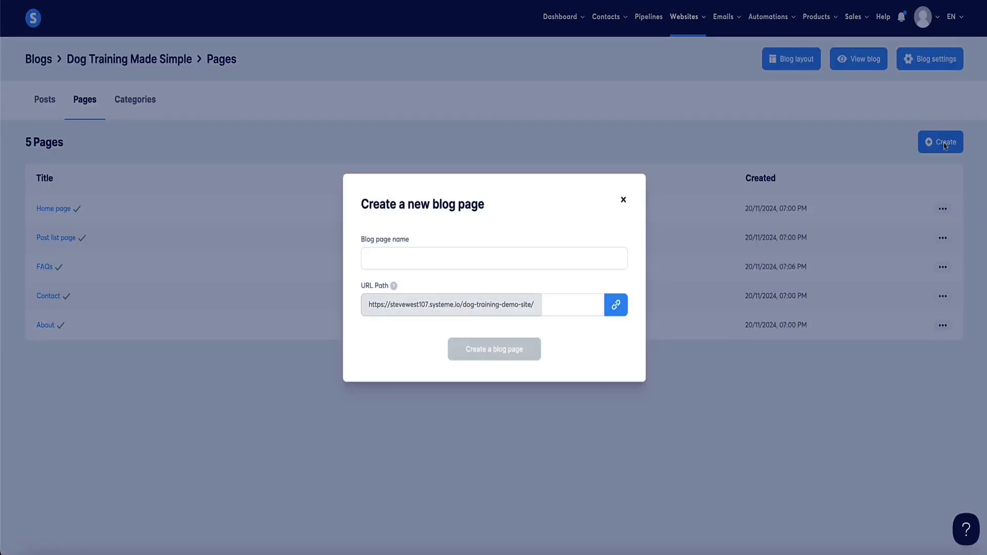
{"action": "left_click", "coordinate": [494, 261]}
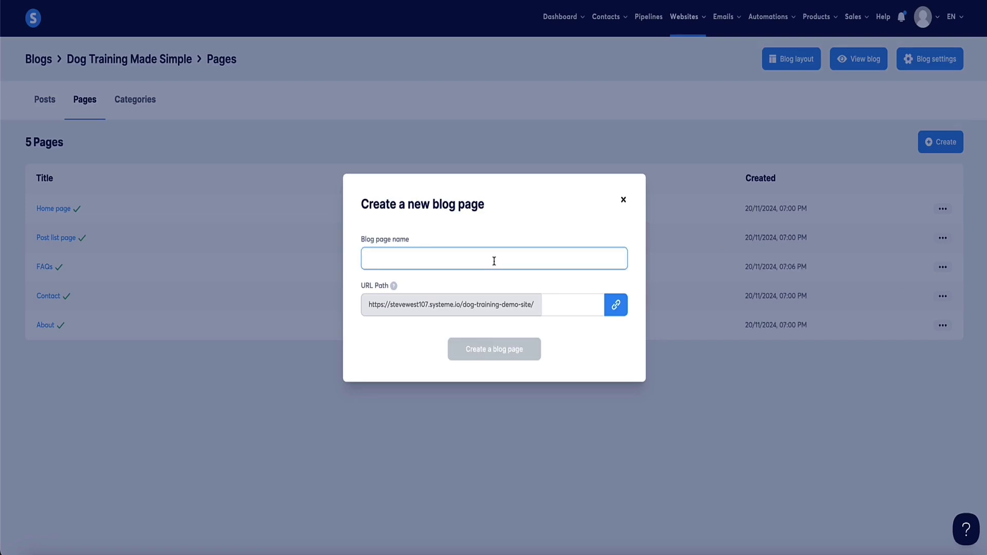
{"action": "type", "text": "Pr"}
{"action": "type", "text": "ivacy Policy"}
{"action": "triple_click", "coordinate": [453, 260]}
{"action": "key", "text": "super+c"}
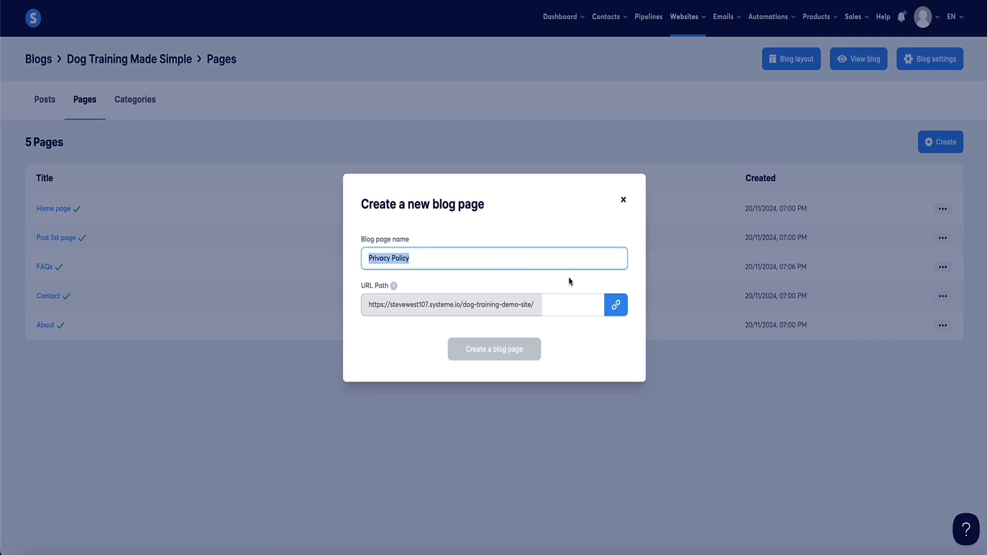
{"action": "left_click", "coordinate": [551, 302]}
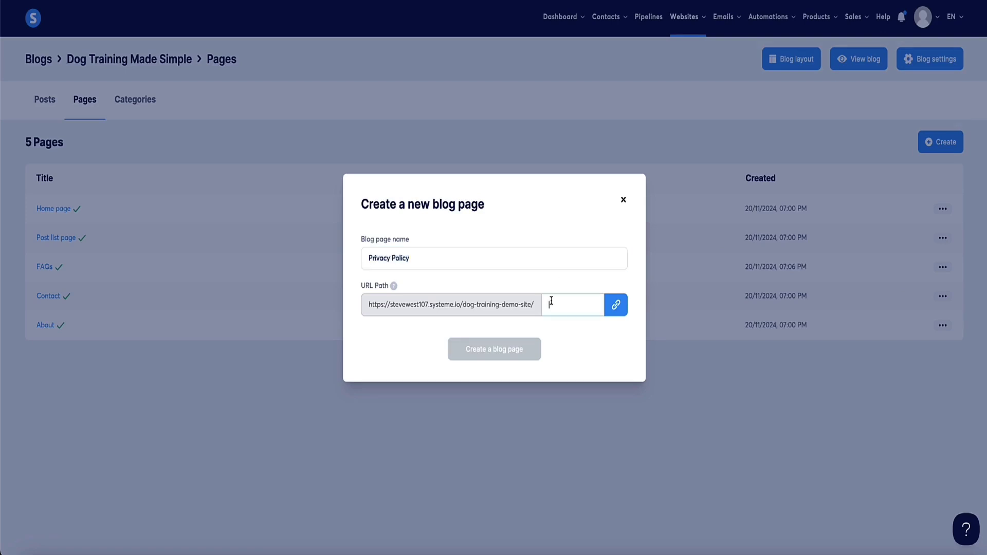
{"action": "key", "text": "super+v"}
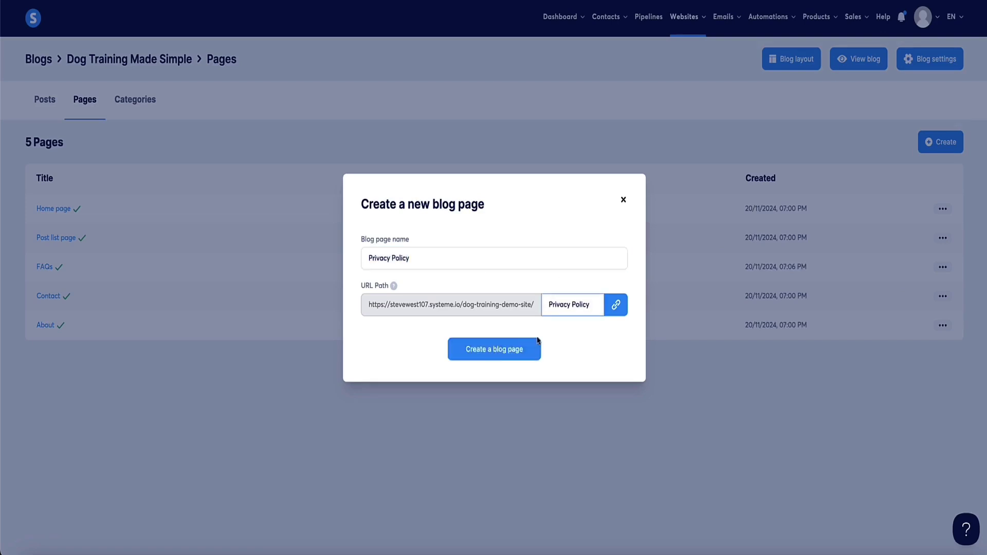
{"action": "left_click", "coordinate": [486, 355]}
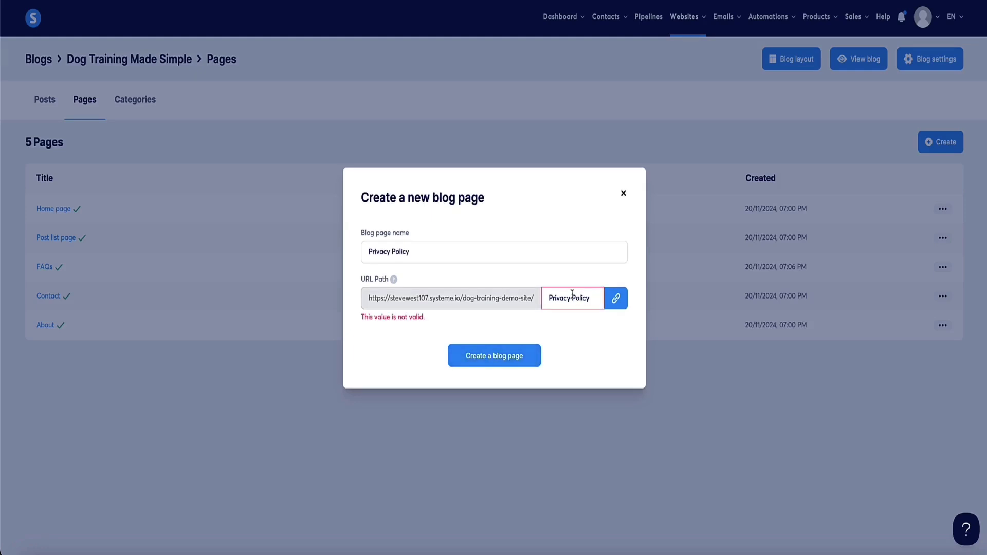
{"action": "left_click", "coordinate": [495, 356]}
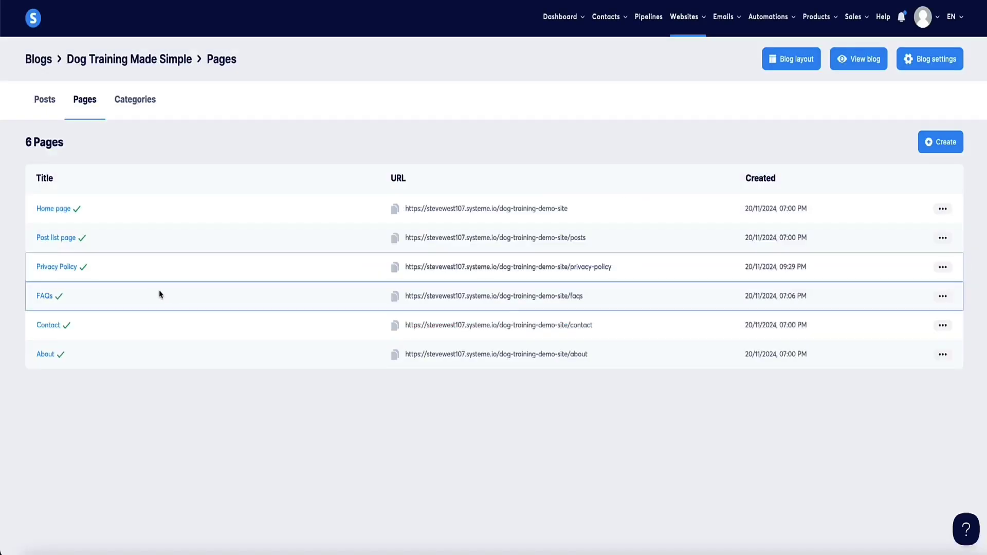
- Open the Privacy Policy page in the editor and add a headline reading "Privacy Policy" to its empty body section
{"action": "left_click", "coordinate": [70, 269]}
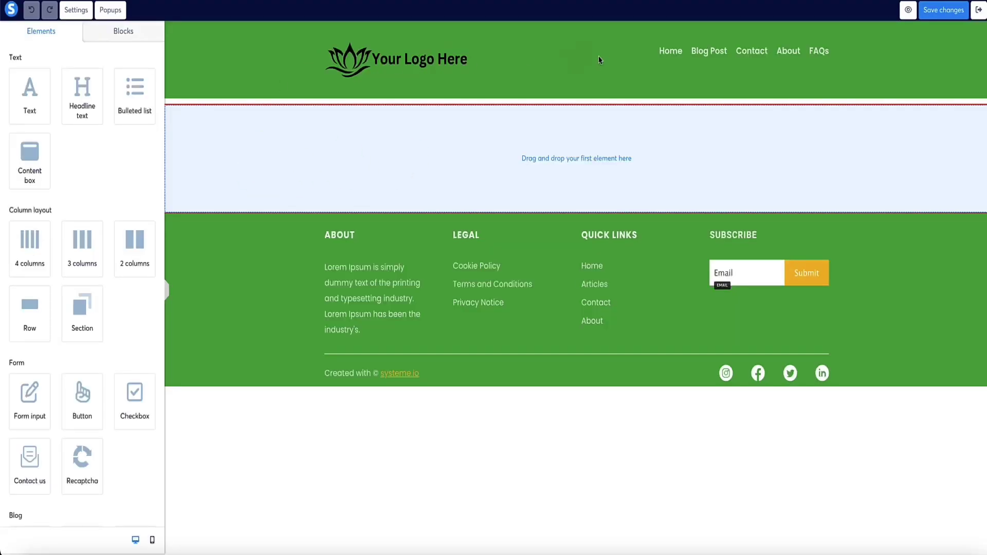
{"action": "left_click", "coordinate": [397, 124]}
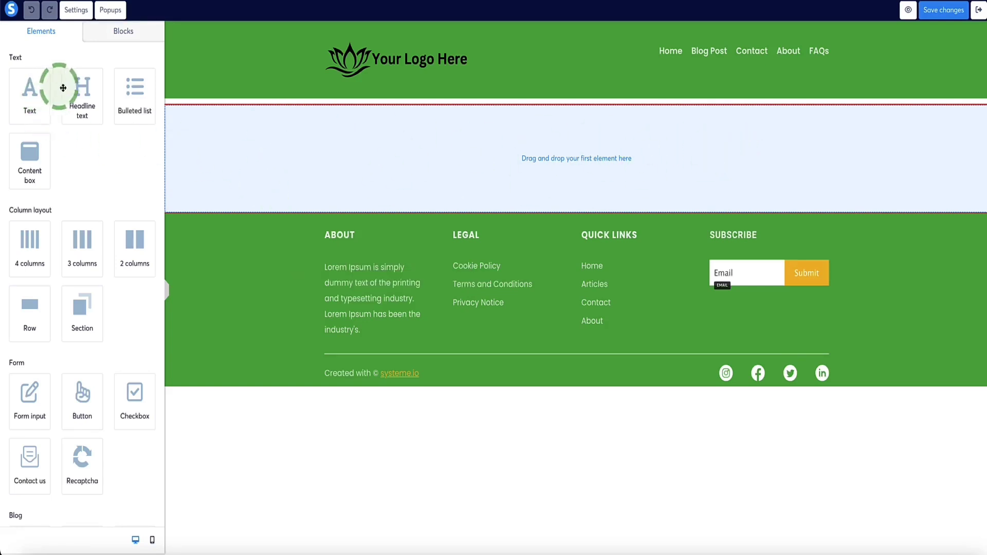
{"action": "left_click_drag", "start_coordinate": [81, 89], "coordinate": [341, 135]}
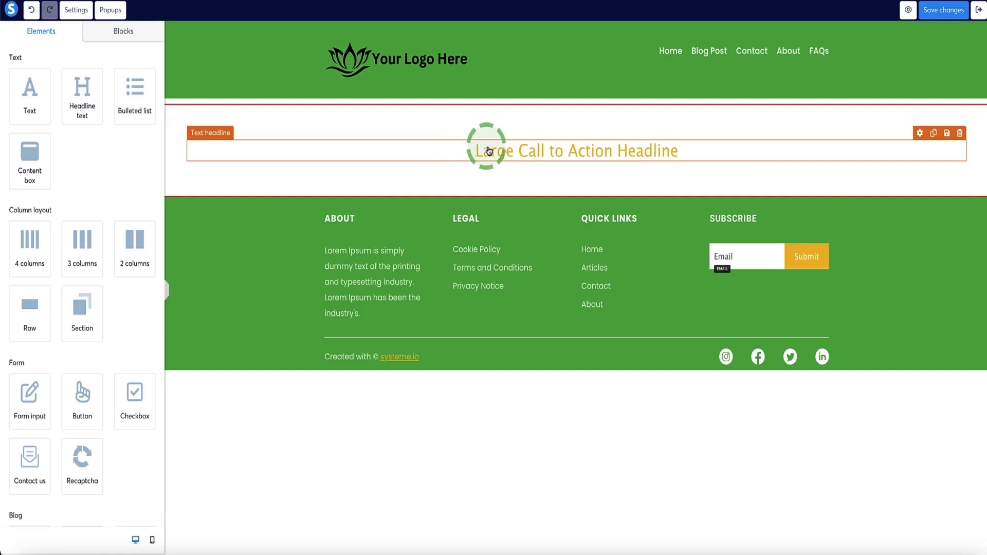
{"action": "double_click", "coordinate": [493, 147]}
{"action": "type", "text": "Privacy Policy"}
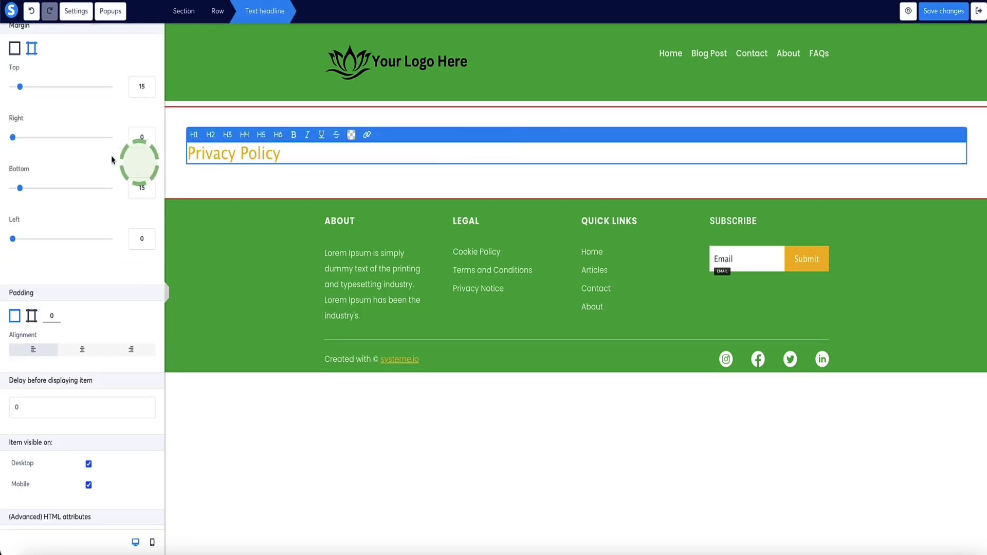
{"action": "scroll", "coordinate": [110, 154], "scroll_direction": "up", "scroll_amount": 6}
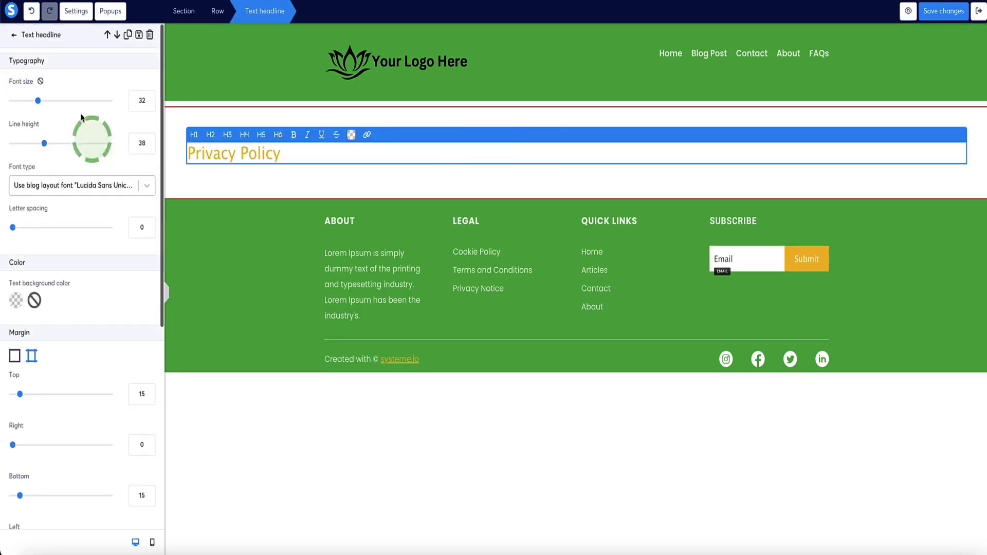
- Add a text element with placeholder copy directly below the Privacy Policy headline
{"action": "left_click", "coordinate": [15, 35]}
{"action": "left_click_drag", "start_coordinate": [29, 95], "coordinate": [301, 170]}
{"action": "left_click", "coordinate": [302, 173]}
{"action": "left_click", "coordinate": [31, 329]}
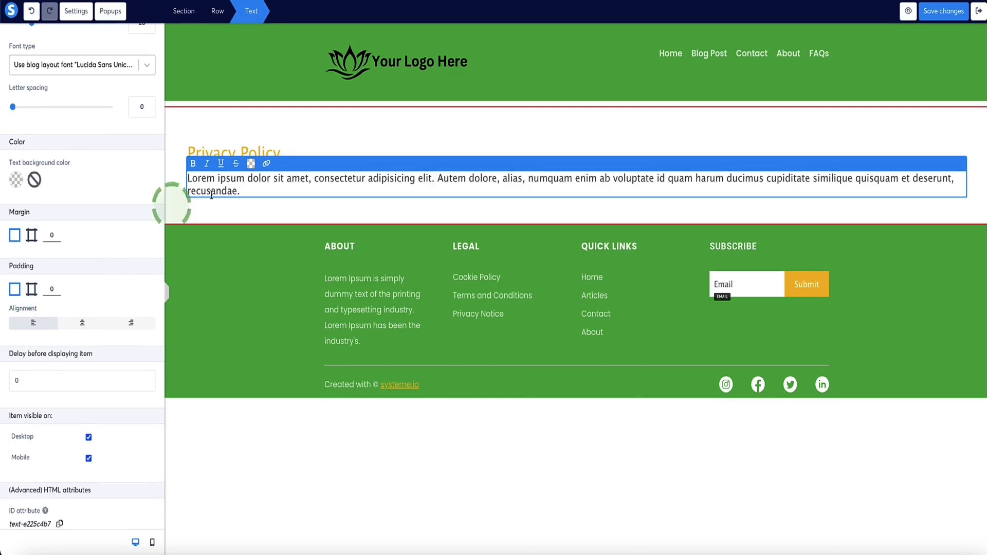
{"action": "left_click", "coordinate": [176, 204]}
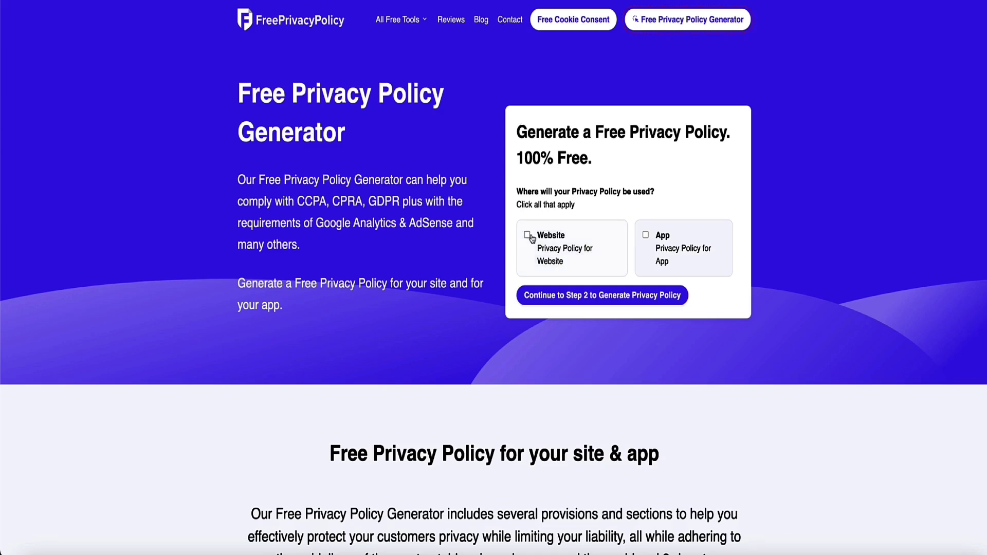
- Switch to the FreePrivacyPolicy generator, continue to its second step, and review the website name, entity type, country and state questions
{"action": "left_click", "coordinate": [565, 297]}
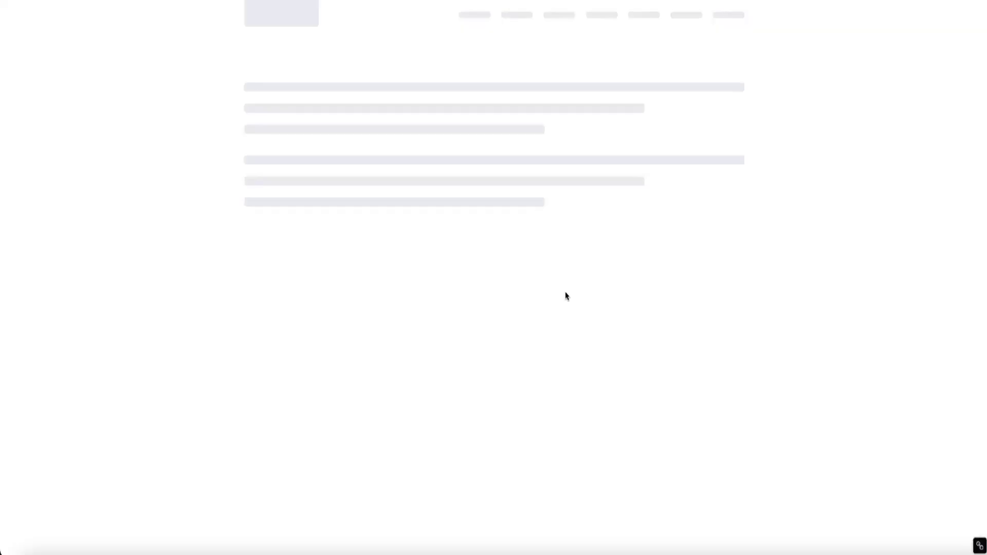
{"action": "scroll", "coordinate": [251, 256], "scroll_direction": "down", "scroll_amount": 5}
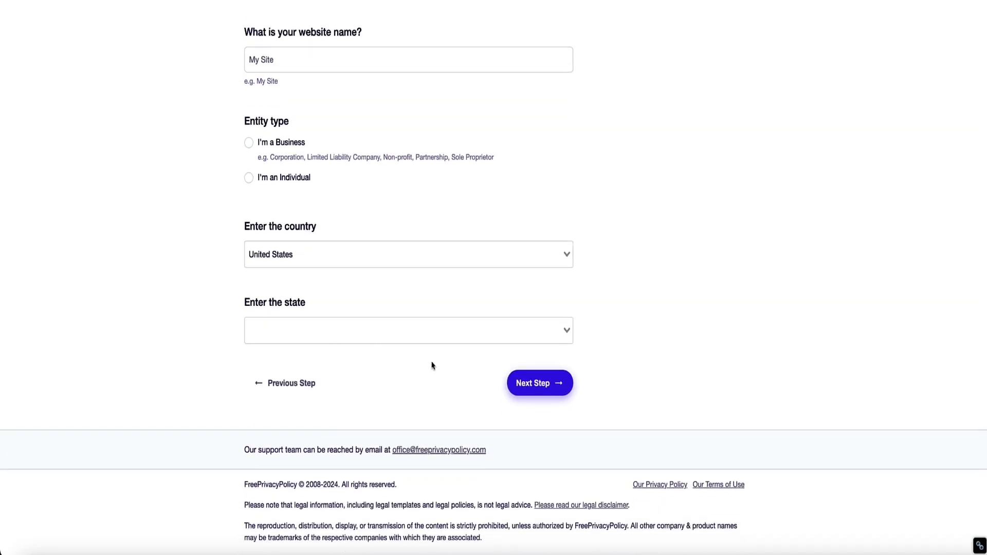
{"action": "scroll", "coordinate": [440, 366], "scroll_direction": "up", "scroll_amount": 5}
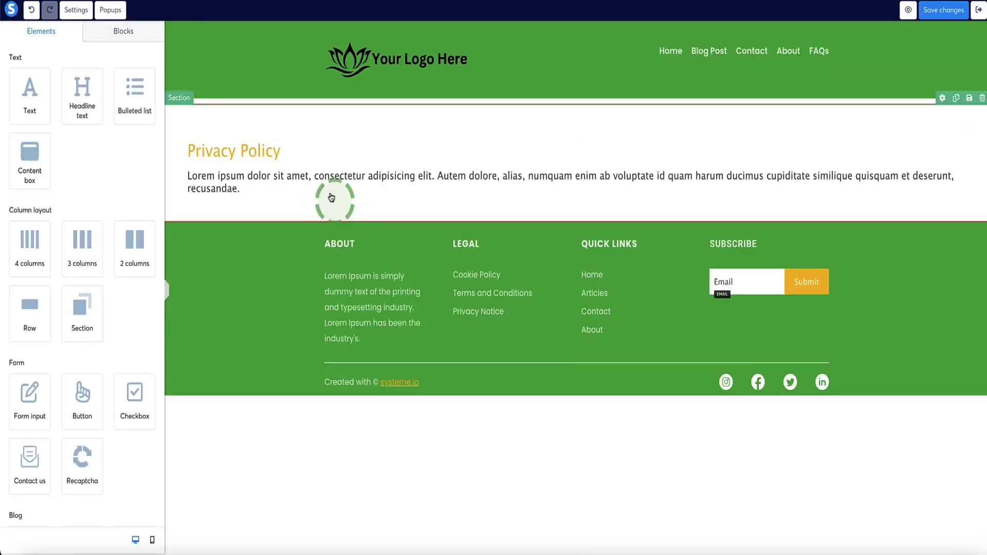
- Select the placeholder paragraph, save the Privacy Policy page and exit the editor
{"action": "triple_click", "coordinate": [327, 177]}
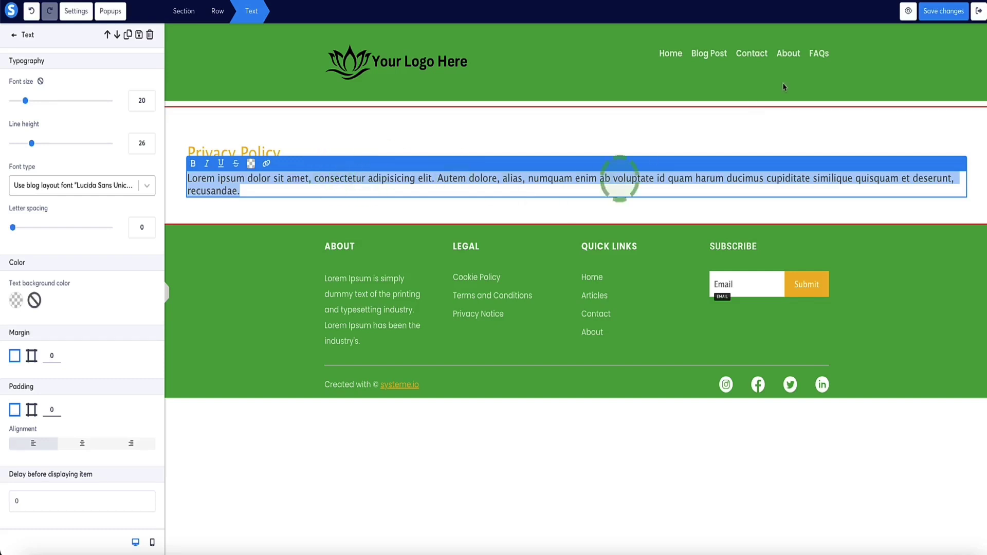
{"action": "left_click", "coordinate": [945, 8]}
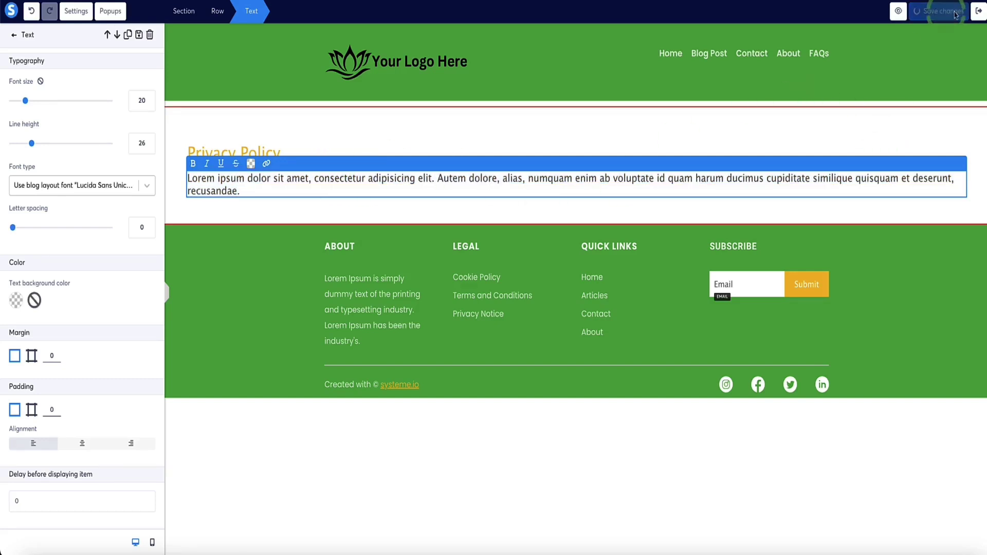
{"action": "left_click", "coordinate": [979, 11]}
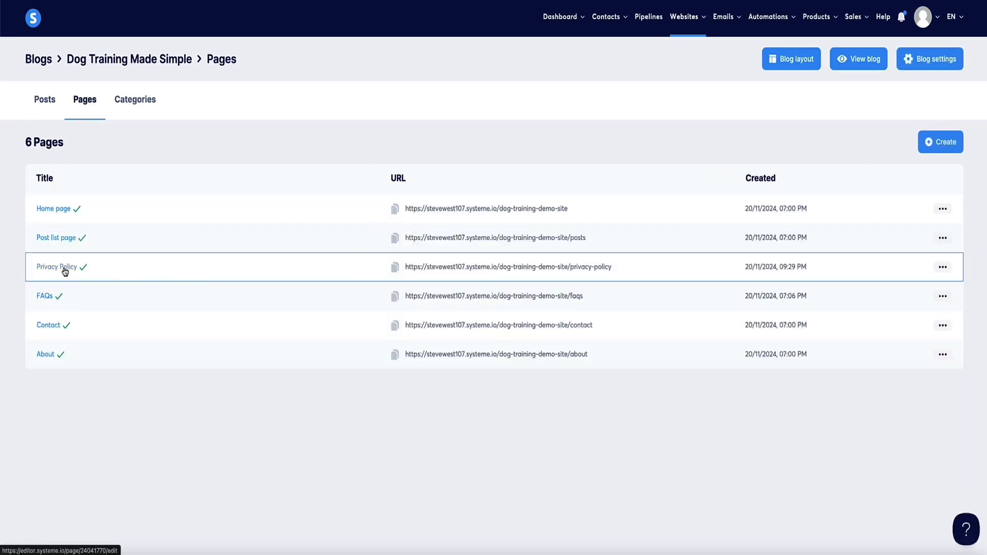
- Copy the Privacy Policy page's URL, then add a "Privacy Policy" text beside the social icons in the blog layout's footer
{"action": "left_click", "coordinate": [395, 267]}
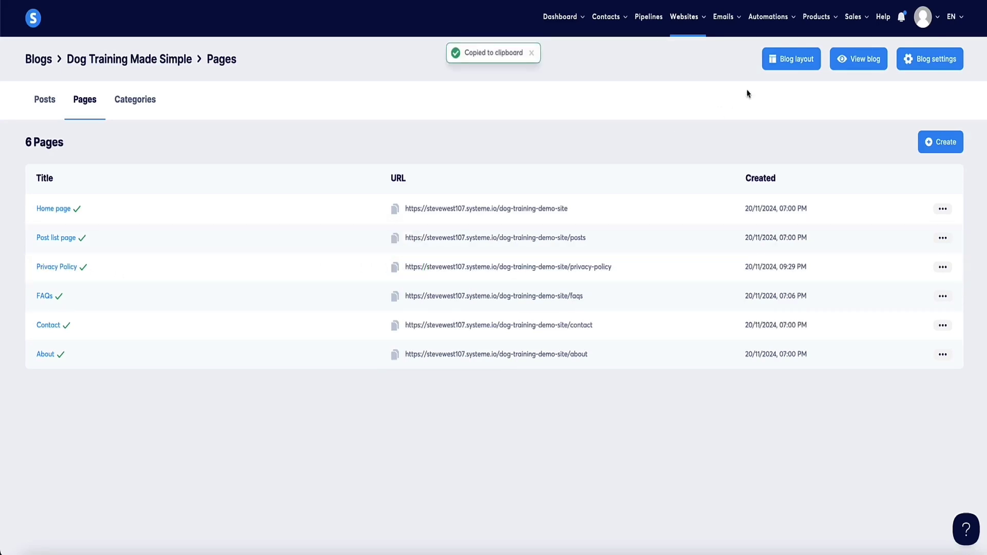
{"action": "left_click", "coordinate": [784, 57]}
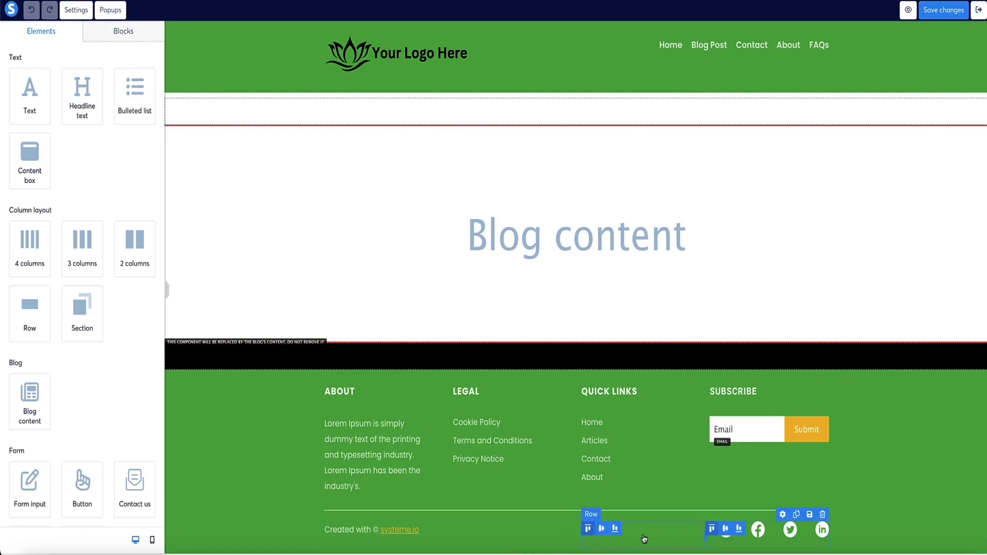
{"action": "left_click_drag", "start_coordinate": [29, 92], "coordinate": [637, 538]}
{"action": "scroll", "coordinate": [591, 491], "scroll_direction": "down", "scroll_amount": 2}
{"action": "triple_click", "coordinate": [614, 486]}
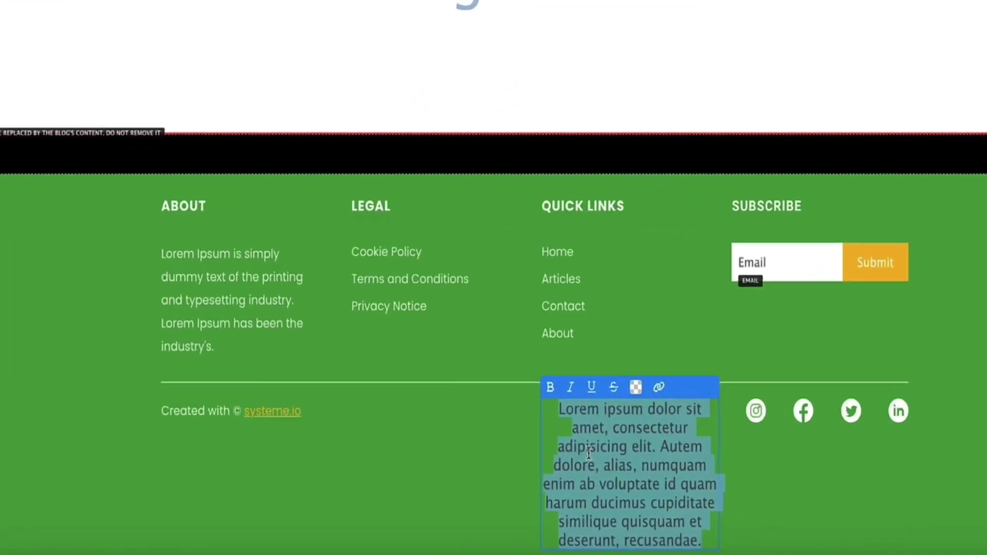
{"action": "key", "text": "ctrl+v"}
- Colour the footer's new "Privacy Policy" text white and underline it
{"action": "left_click", "coordinate": [632, 500]}
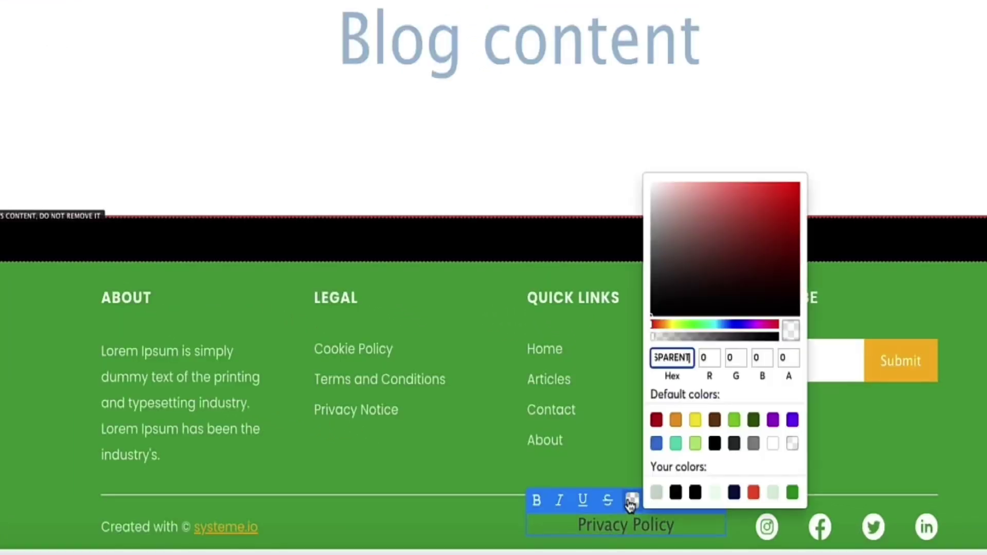
{"action": "left_click", "coordinate": [772, 445]}
{"action": "triple_click", "coordinate": [629, 524]}
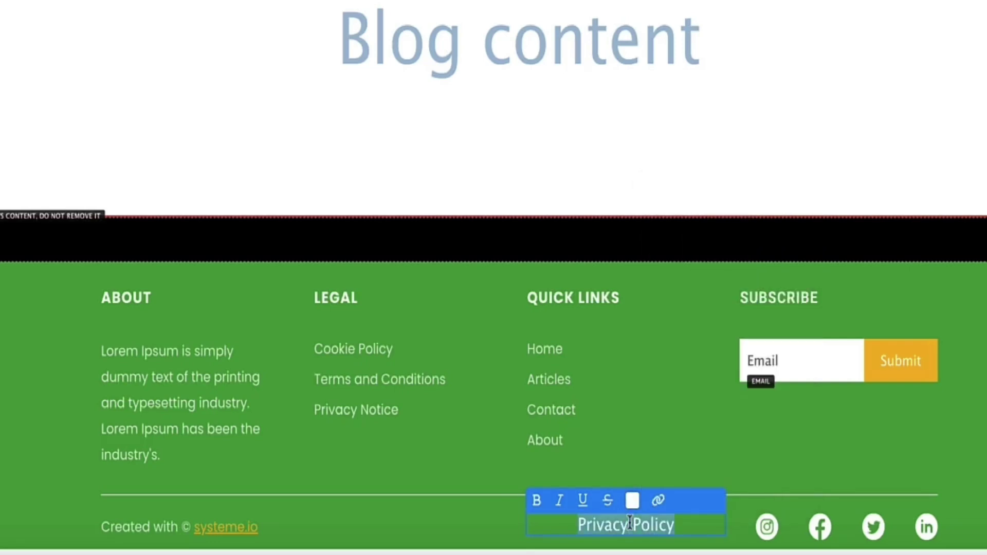
{"action": "left_click", "coordinate": [583, 501]}
- Link the footer's "Privacy Policy" text to the copied page URL, set it to open in a new tab, and save the layout
{"action": "left_click", "coordinate": [658, 502]}
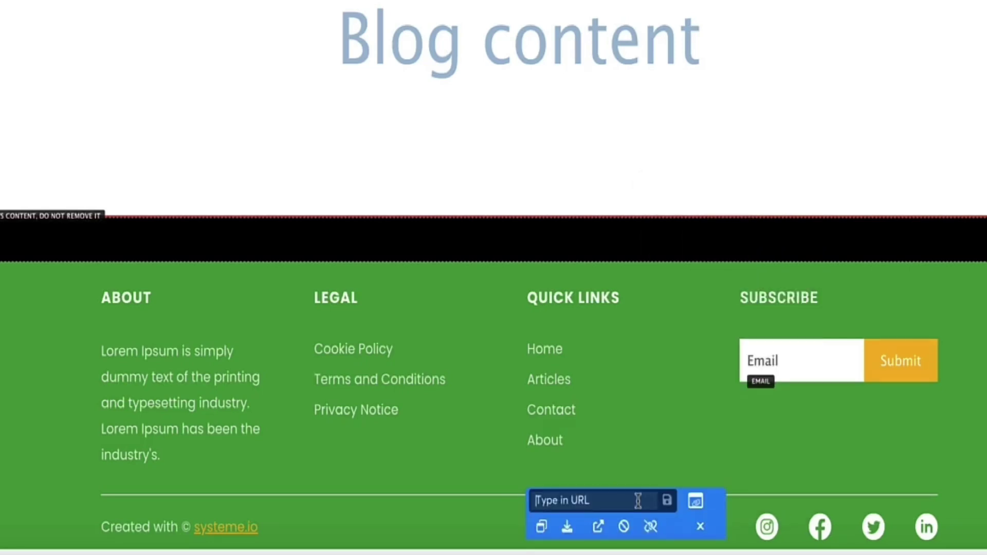
{"action": "key", "text": "ctrl+v"}
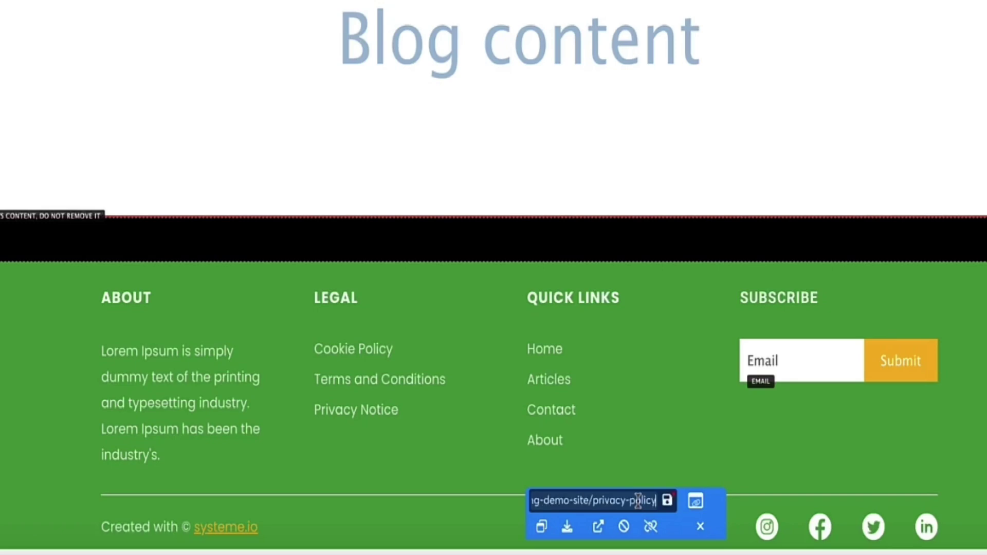
{"action": "left_click", "coordinate": [668, 503]}
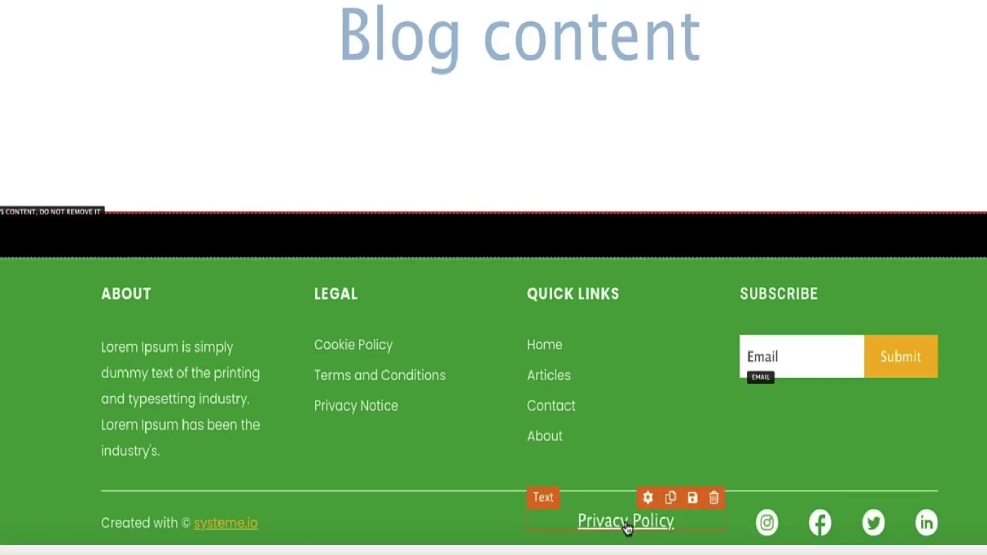
{"action": "double_click", "coordinate": [628, 523]}
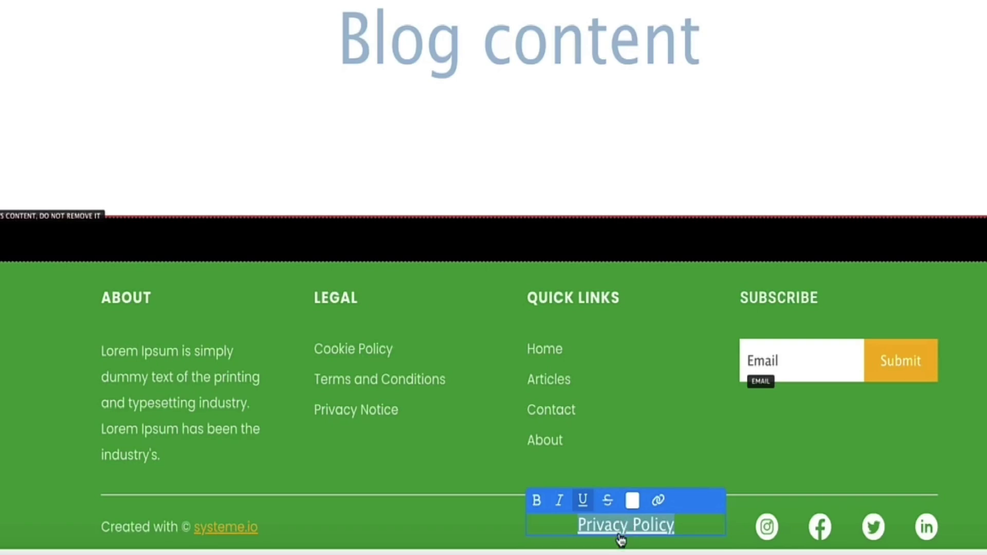
{"action": "left_click", "coordinate": [658, 500]}
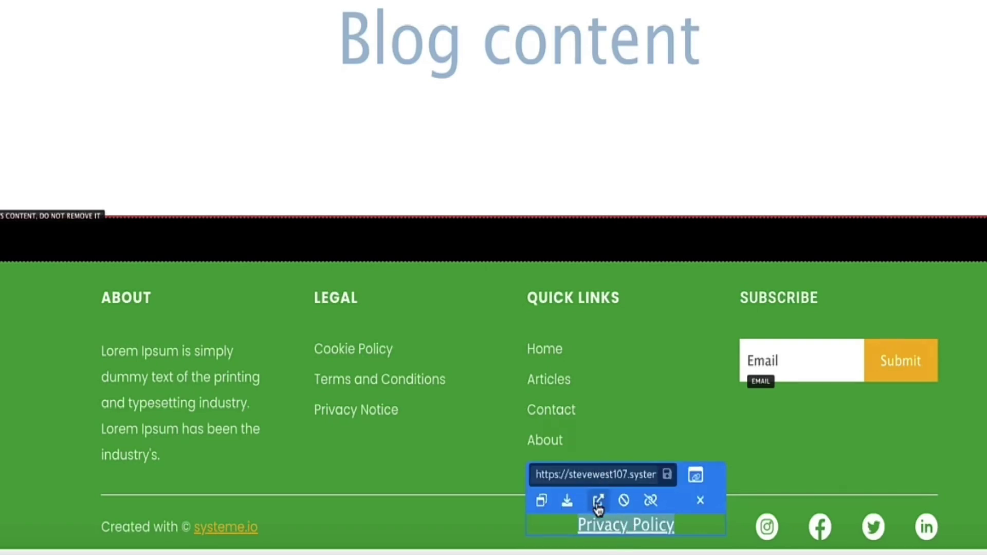
{"action": "left_click", "coordinate": [598, 506]}
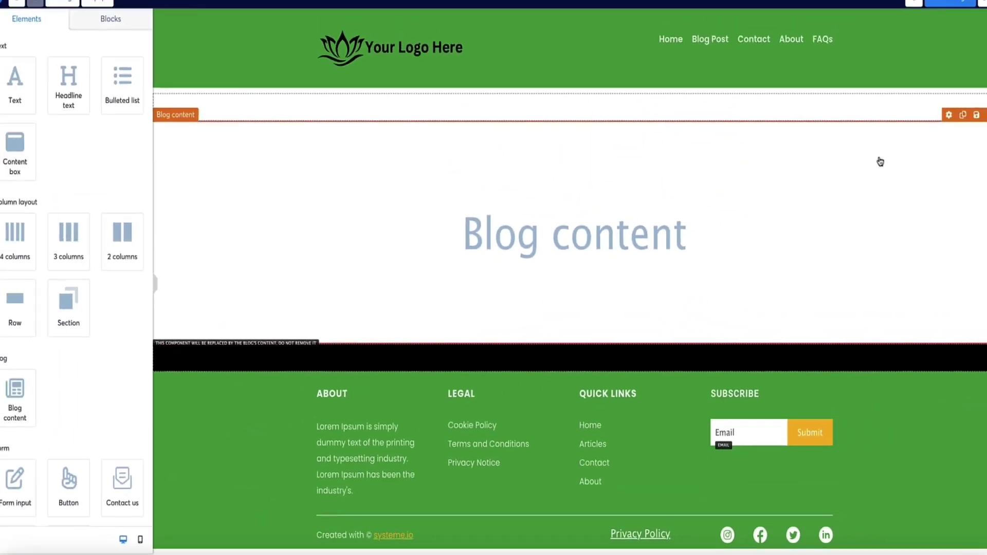
{"action": "left_click", "coordinate": [931, 10]}
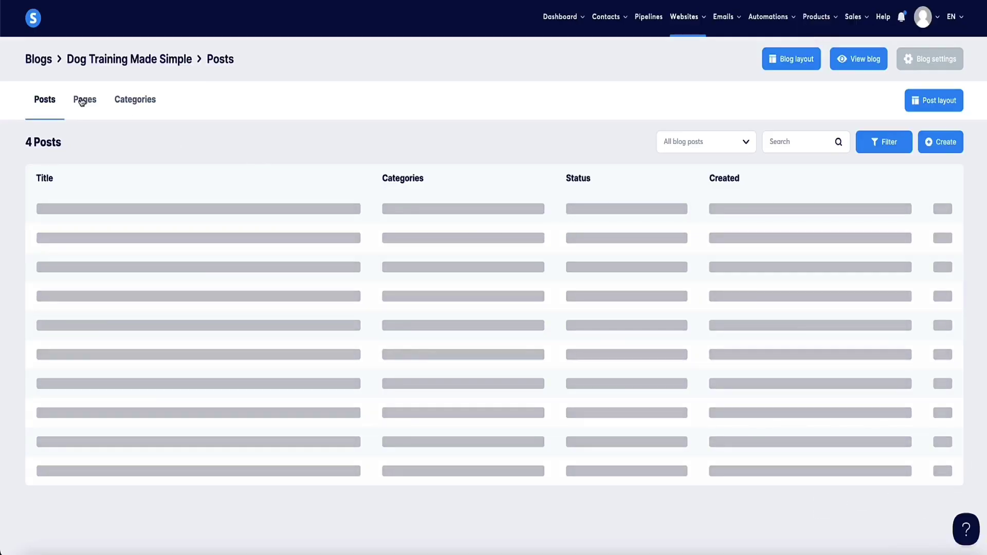
- Return to the blog's page list, view the live blog, and check the Privacy Policy link in the footer
{"action": "left_click", "coordinate": [81, 102]}
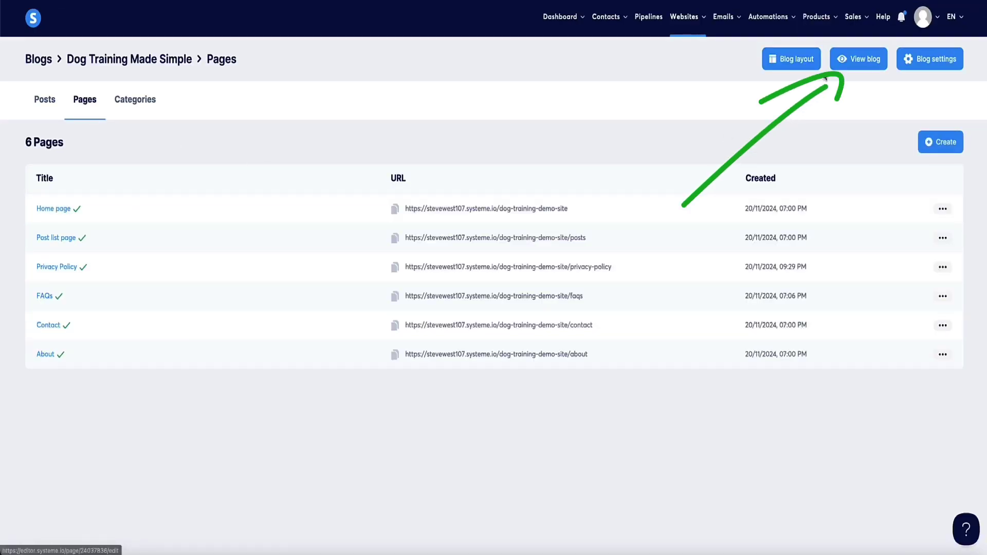
{"action": "left_click", "coordinate": [854, 59]}
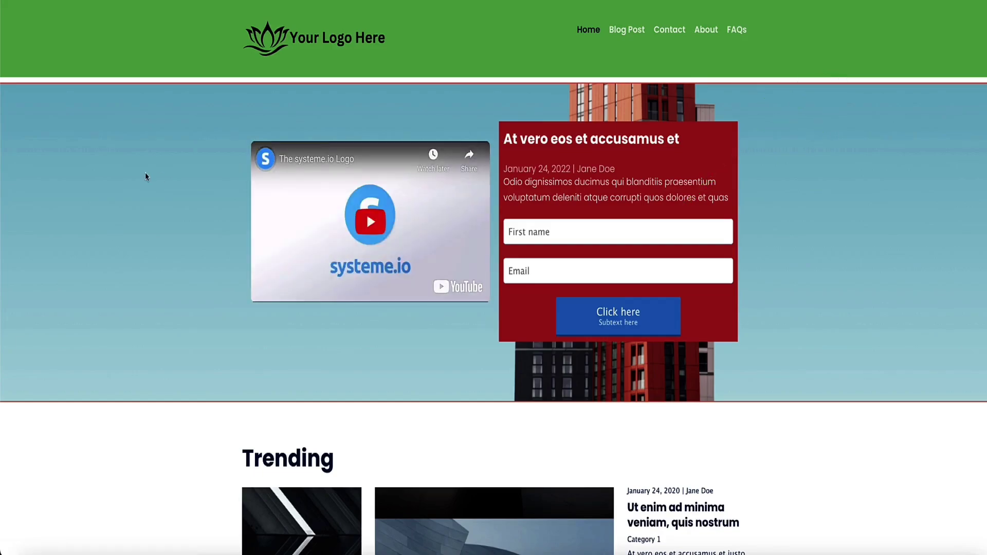
{"action": "scroll", "coordinate": [145, 176], "scroll_direction": "down", "scroll_amount": 15}
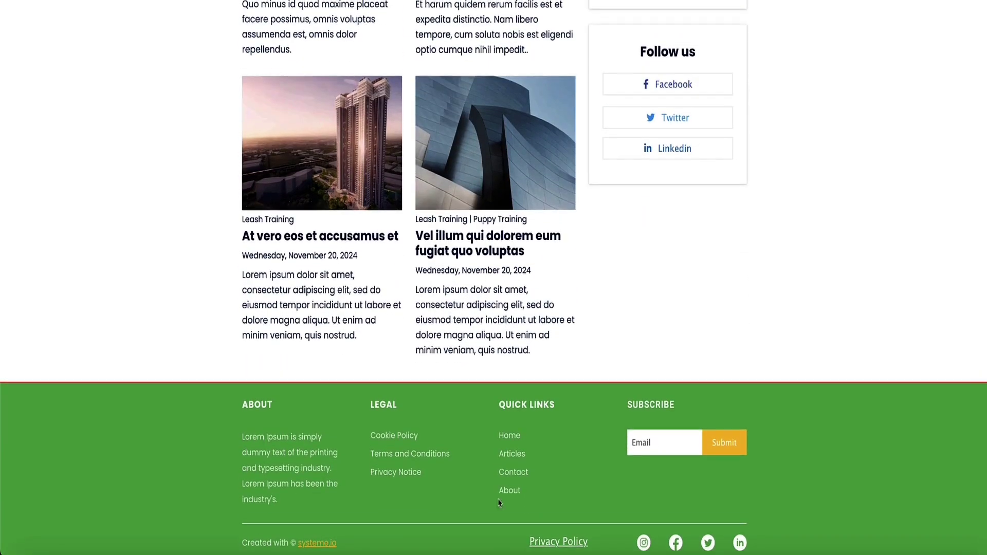
- Test the footer's Privacy Policy link on the live blog, then open the post "Exercitationem ullam corporis suscipit" for editing
{"action": "left_click", "coordinate": [552, 544]}
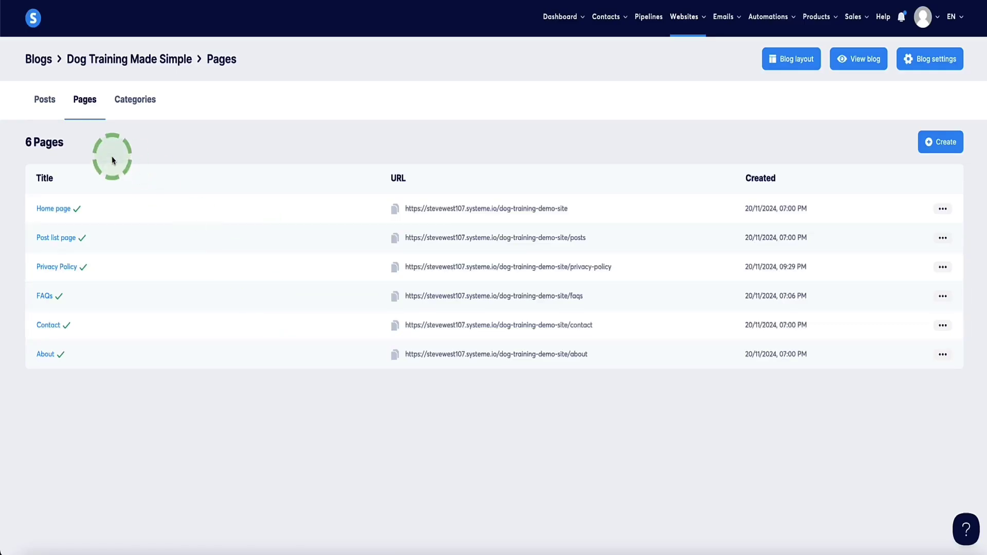
{"action": "left_click", "coordinate": [45, 105]}
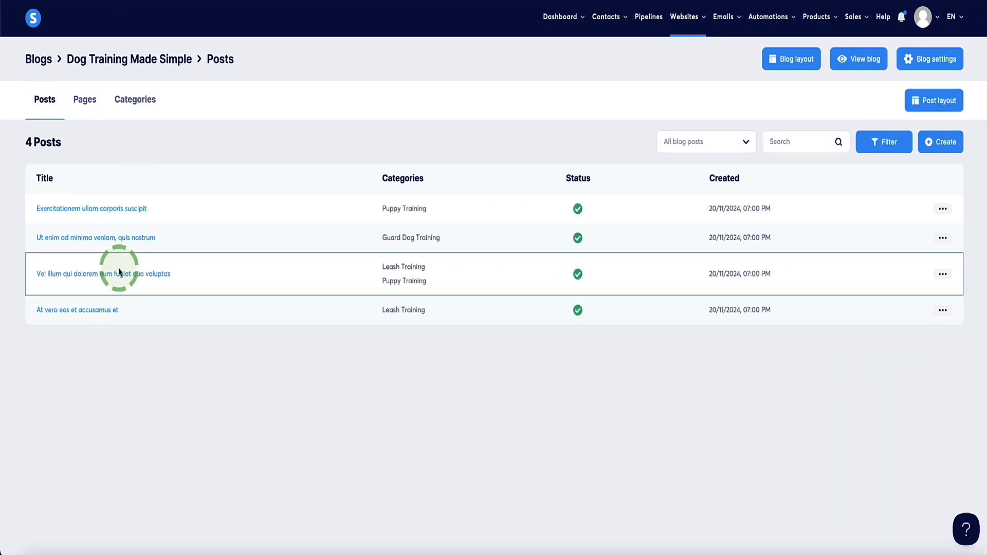
{"action": "left_click", "coordinate": [108, 209]}
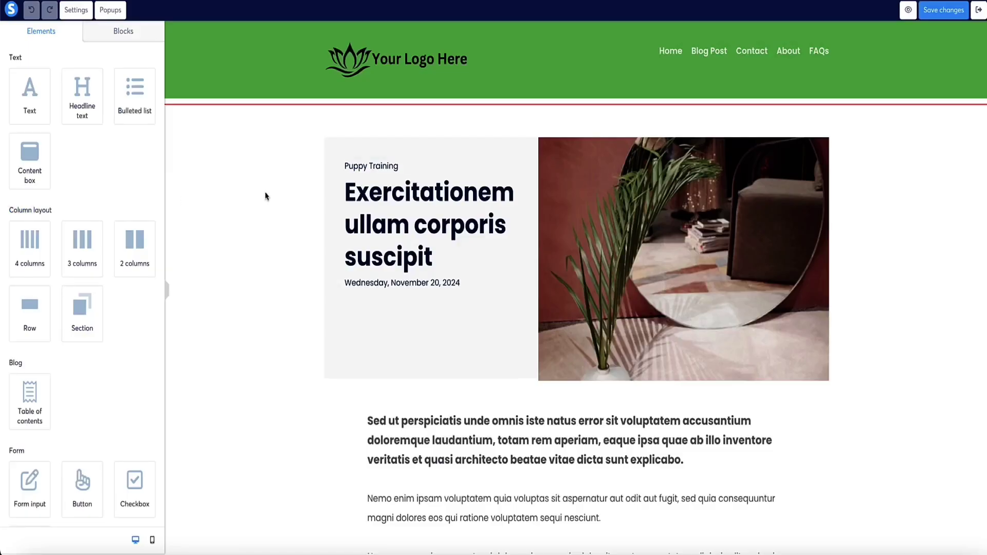
- Examine the post's category, title, date, body text, author box and comments section down to the footer
{"action": "scroll", "coordinate": [266, 196], "scroll_direction": "down", "scroll_amount": 15}
{"action": "left_click_drag", "start_coordinate": [461, 284], "coordinate": [344, 284]}
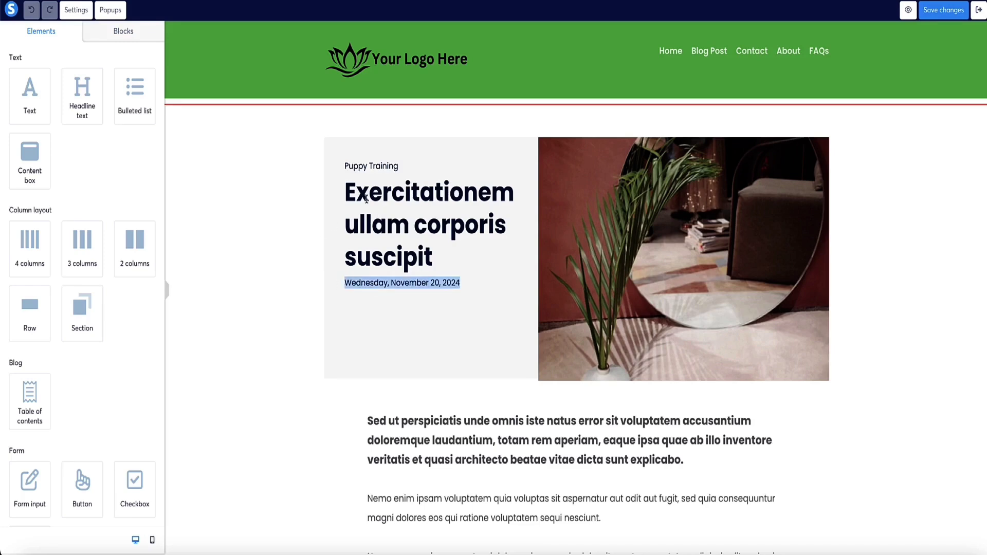
{"action": "left_click_drag", "start_coordinate": [400, 167], "coordinate": [319, 172]}
{"action": "scroll", "coordinate": [333, 180], "scroll_direction": "down", "scroll_amount": 6}
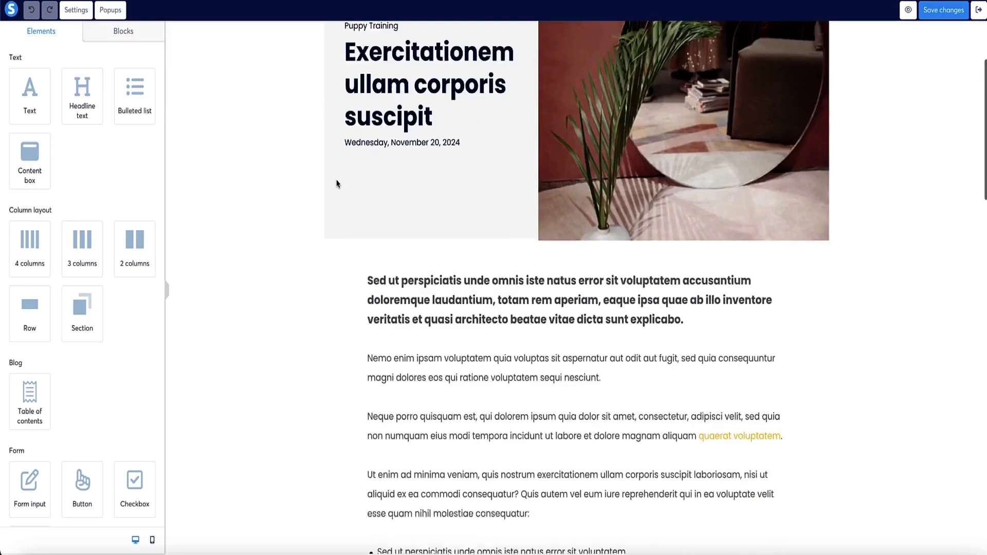
{"action": "left_click", "coordinate": [334, 216]}
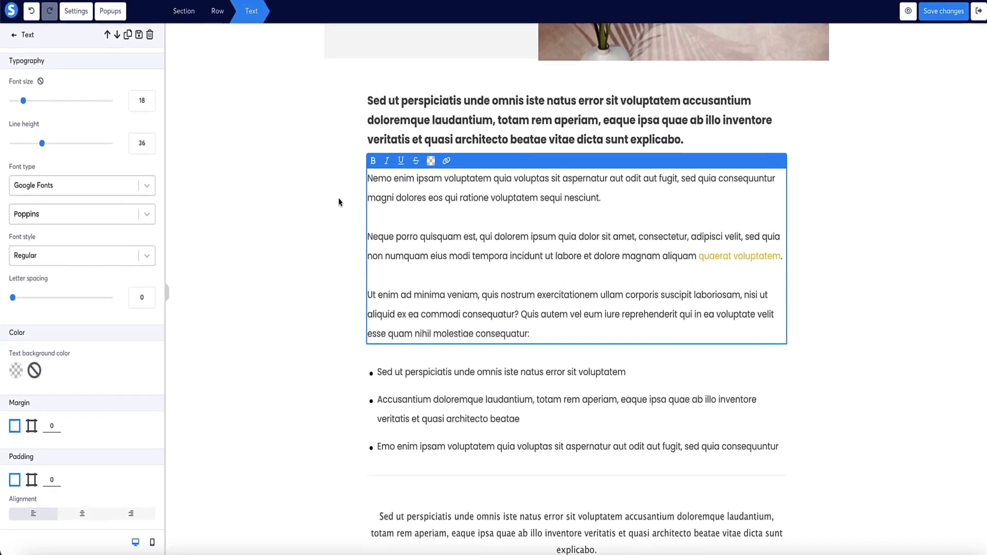
{"action": "left_click", "coordinate": [339, 203]}
{"action": "scroll", "coordinate": [335, 205], "scroll_direction": "down", "scroll_amount": 12}
{"action": "scroll", "coordinate": [334, 204], "scroll_direction": "up", "scroll_amount": 3}
{"action": "scroll", "coordinate": [528, 153], "scroll_direction": "down", "scroll_amount": 10}
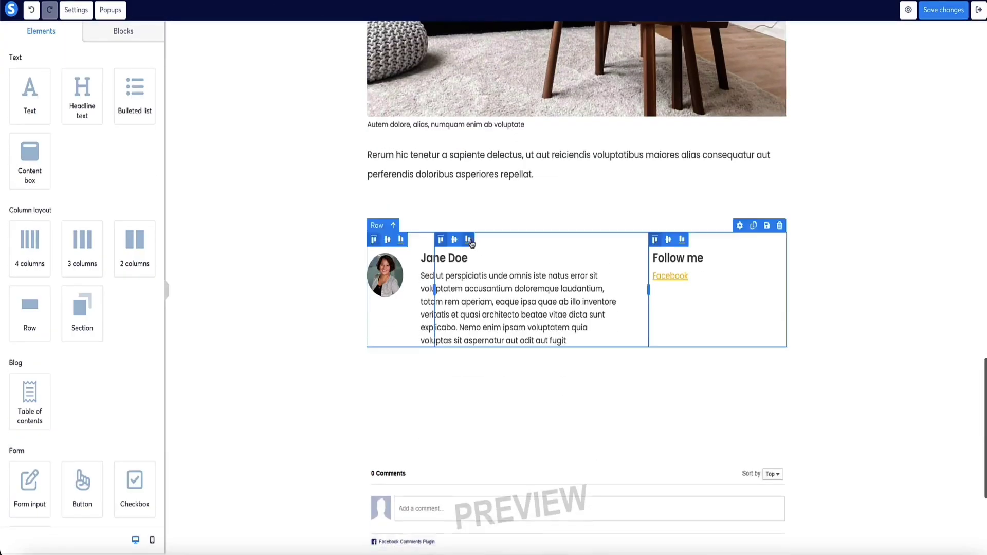
{"action": "scroll", "coordinate": [372, 258], "scroll_direction": "down", "scroll_amount": 3}
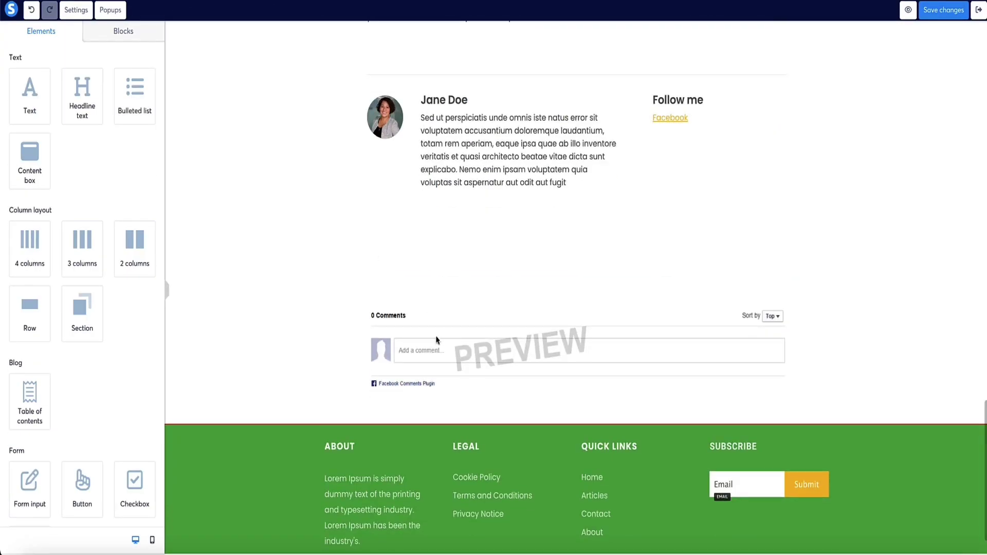
{"action": "scroll", "coordinate": [249, 242], "scroll_direction": "up", "scroll_amount": 15}
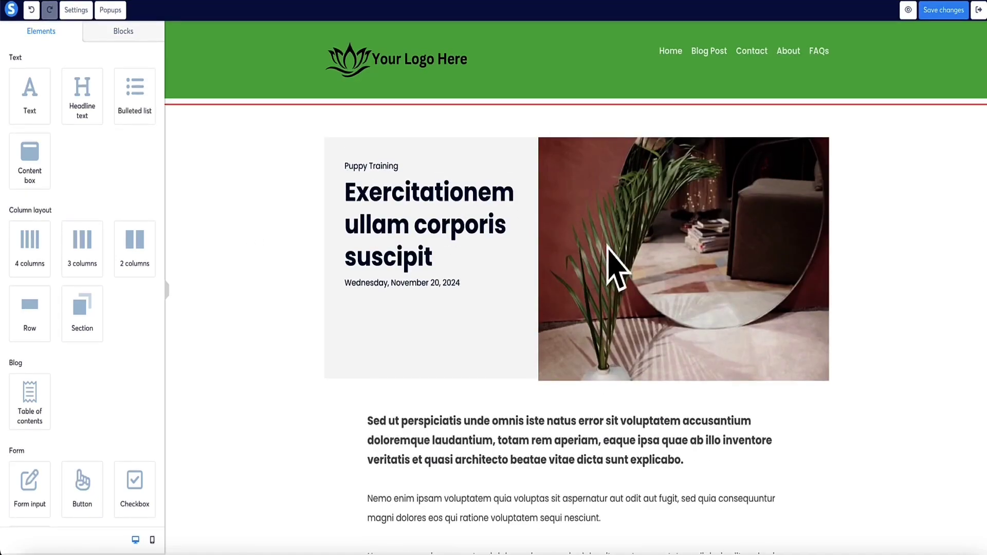
- Try to edit the post's title, look through the rest of the post, and leave the post editor
{"action": "left_click", "coordinate": [439, 201]}
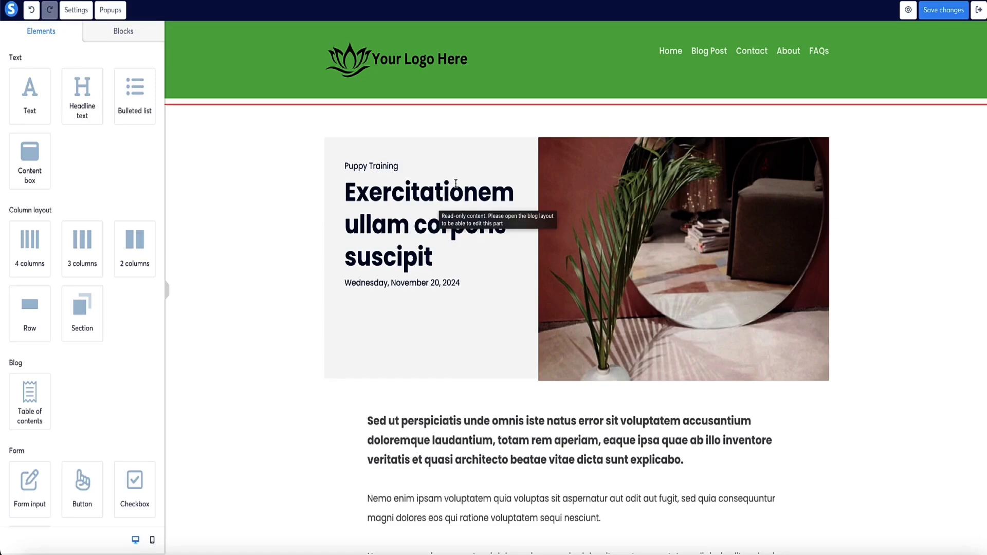
{"action": "scroll", "coordinate": [455, 183], "scroll_direction": "down", "scroll_amount": 20}
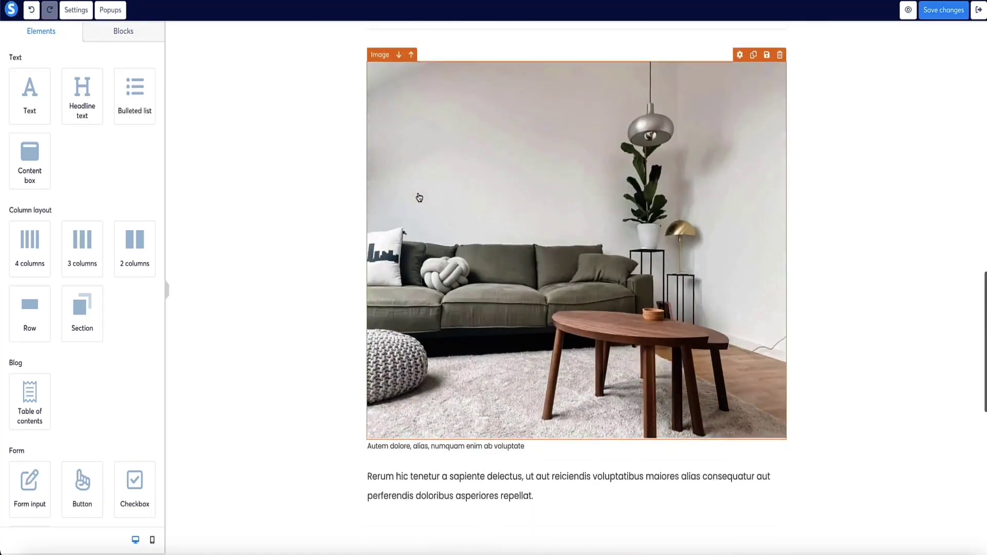
{"action": "scroll", "coordinate": [420, 197], "scroll_direction": "down", "scroll_amount": 3}
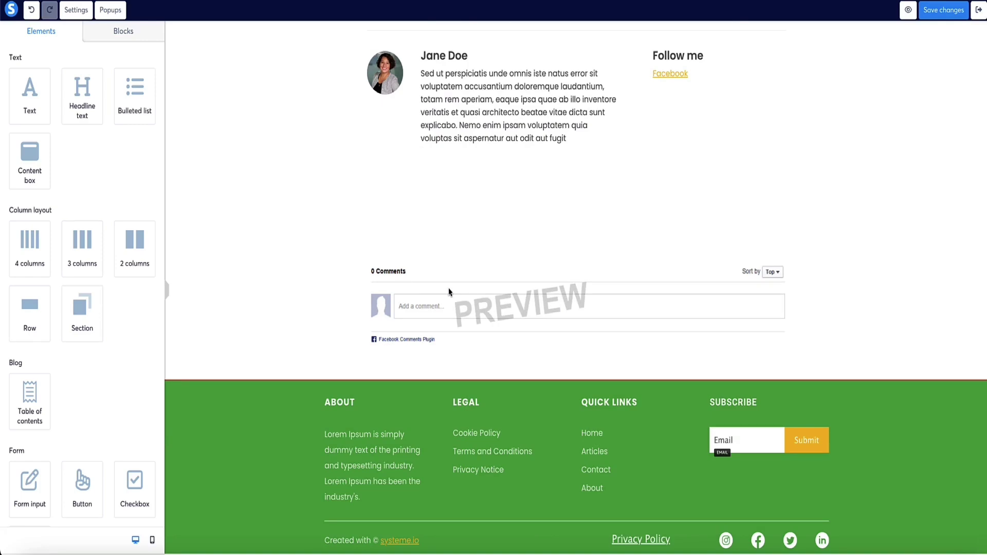
{"action": "scroll", "coordinate": [373, 278], "scroll_direction": "up", "scroll_amount": 15}
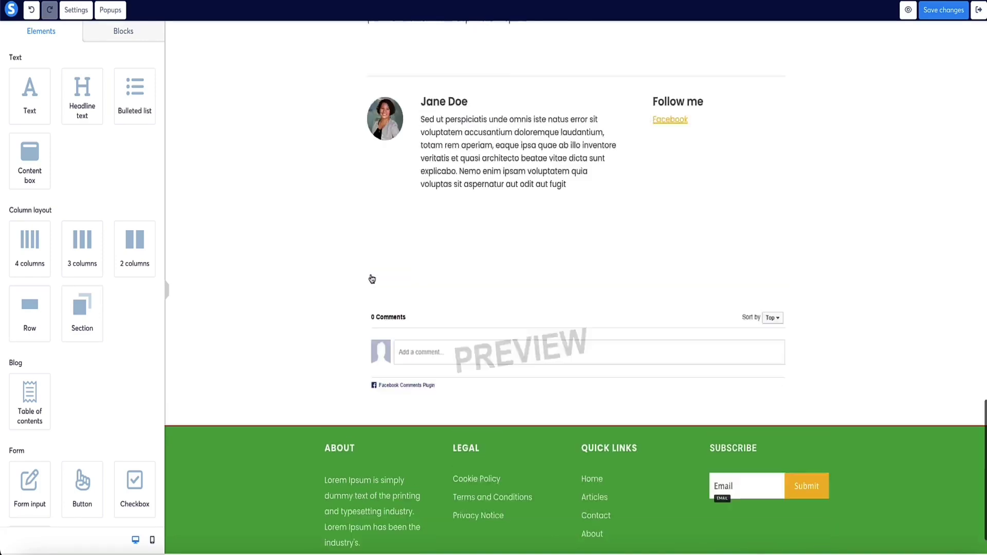
{"action": "left_click", "coordinate": [979, 12]}
{"action": "left_click", "coordinate": [533, 167]}
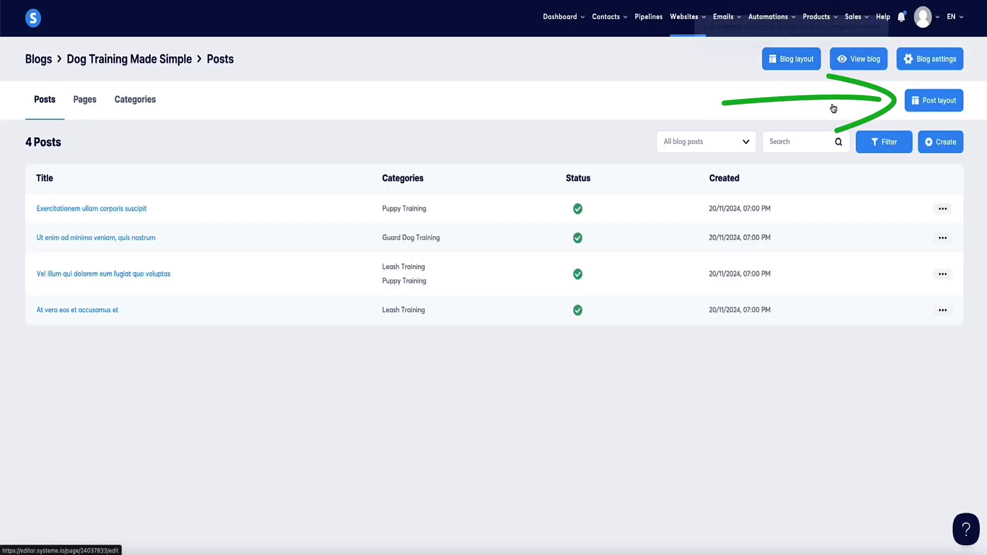
- Open the shared post layout and examine its title, date, image and content placeholders
{"action": "left_click", "coordinate": [937, 102]}
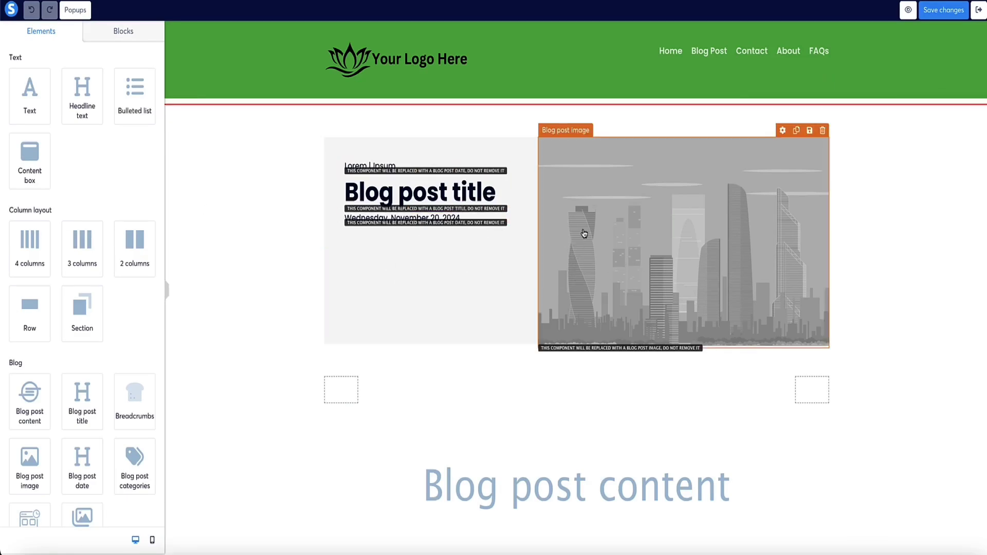
{"action": "scroll", "coordinate": [315, 61], "scroll_direction": "down", "scroll_amount": 8}
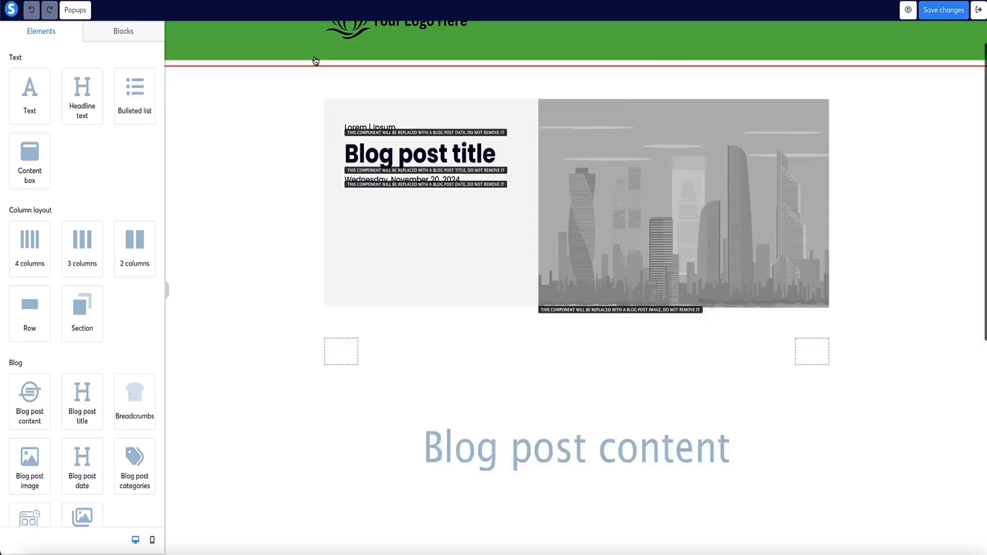
{"action": "scroll", "coordinate": [277, 267], "scroll_direction": "up", "scroll_amount": 8}
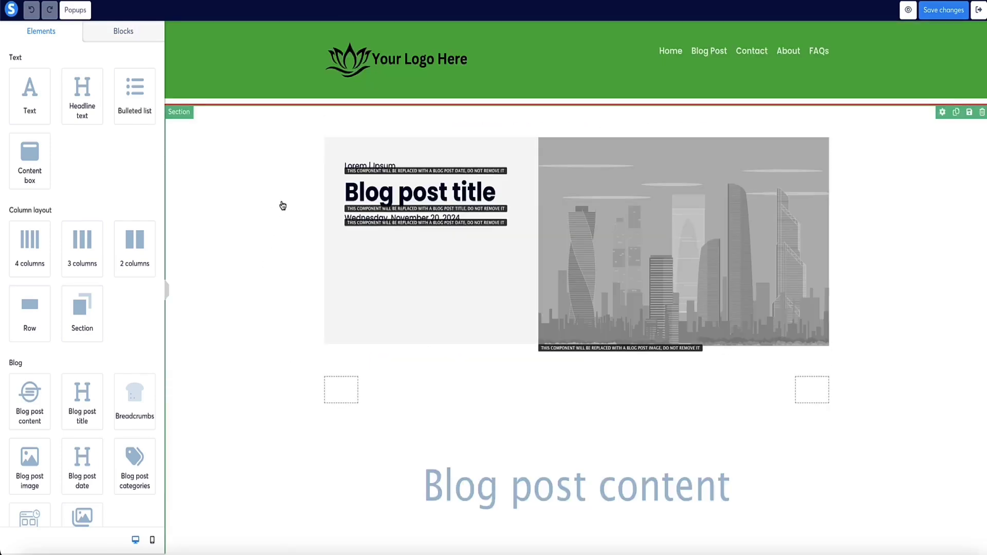
{"action": "left_click", "coordinate": [540, 251]}
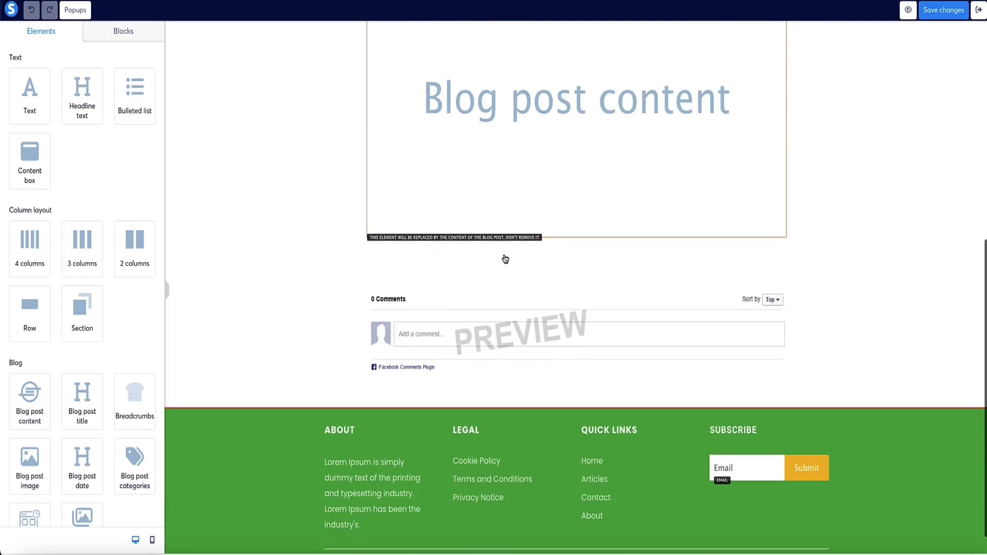
{"action": "scroll", "coordinate": [503, 272], "scroll_direction": "down", "scroll_amount": 1}
{"action": "left_click", "coordinate": [484, 245]}
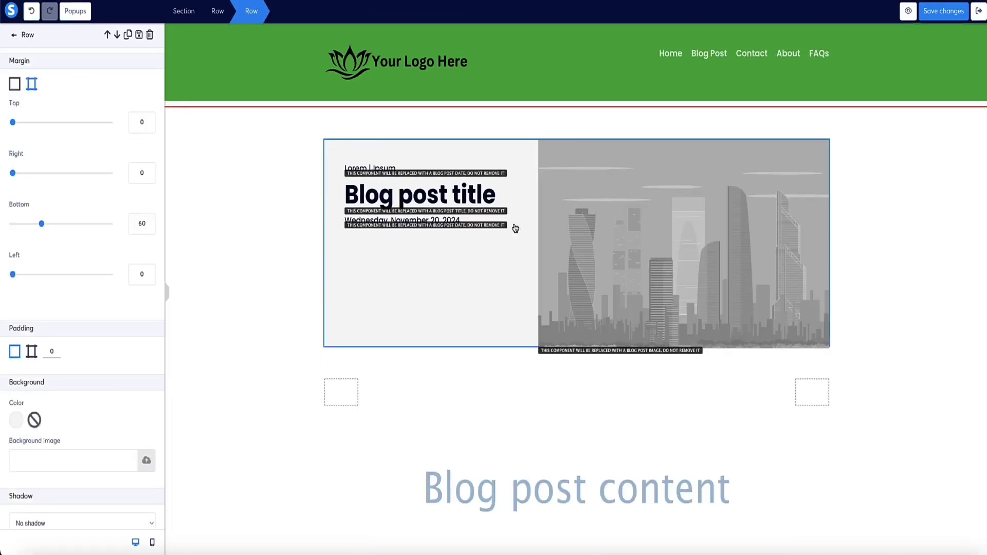
{"action": "left_click", "coordinate": [516, 229]}
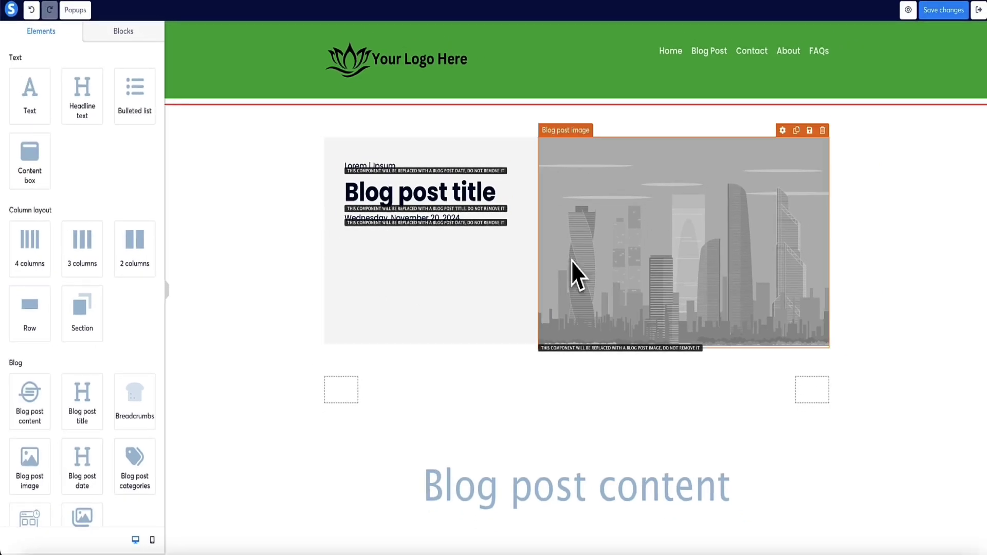
{"action": "scroll", "coordinate": [221, 254], "scroll_direction": "down", "scroll_amount": 5}
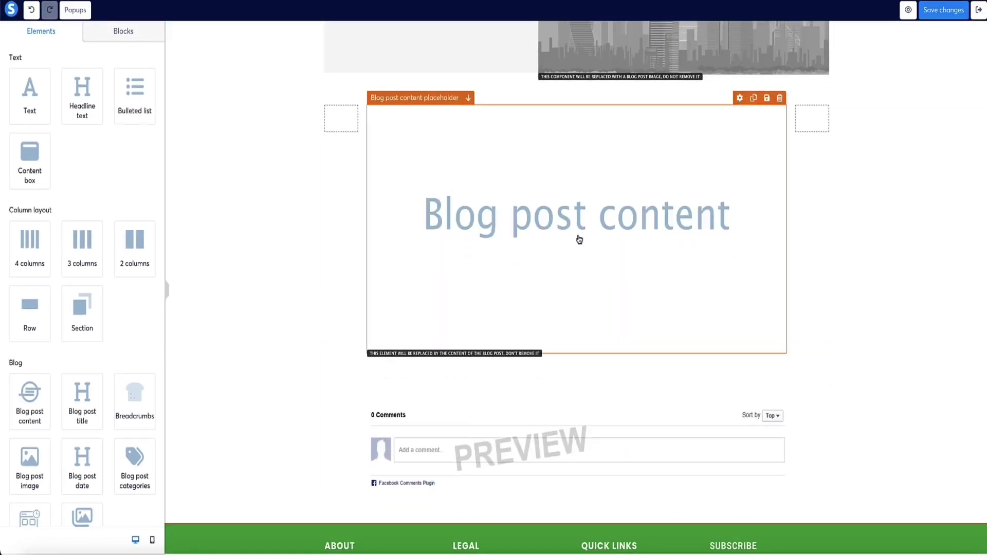
- Delete the Facebook comments element from the post layout and return to the post list
{"action": "scroll", "coordinate": [469, 227], "scroll_direction": "down", "scroll_amount": 3}
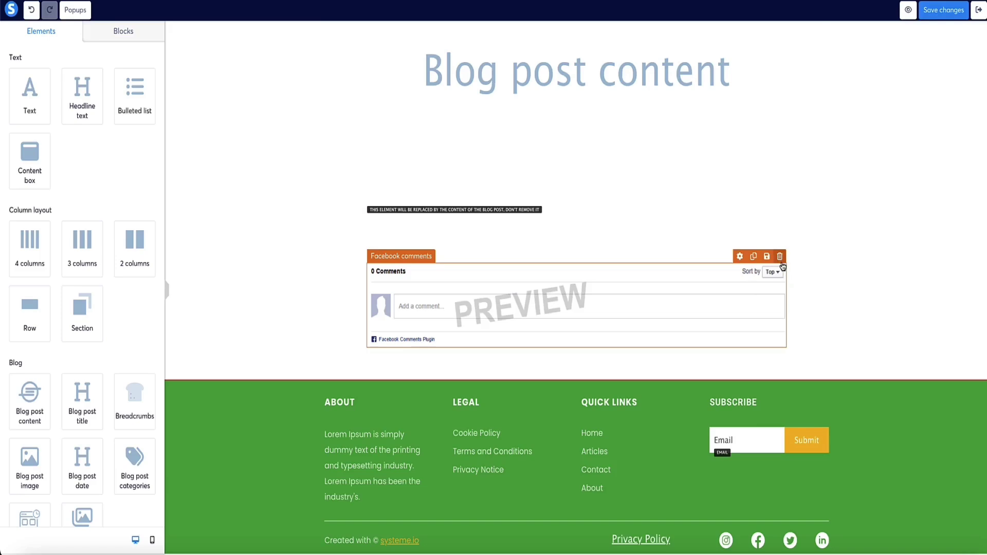
{"action": "left_click", "coordinate": [780, 257]}
{"action": "left_click", "coordinate": [568, 37]}
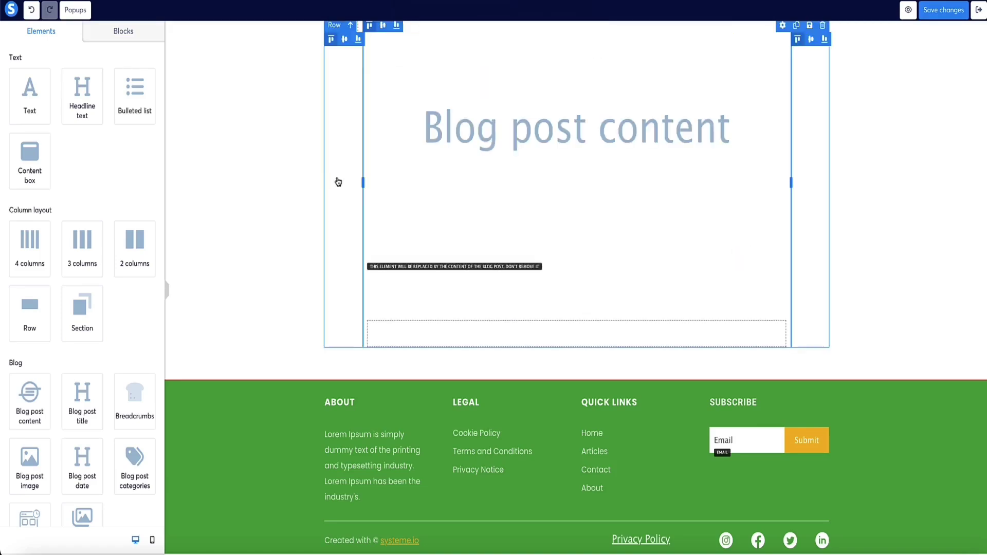
{"action": "scroll", "coordinate": [576, 154], "scroll_direction": "up", "scroll_amount": 5}
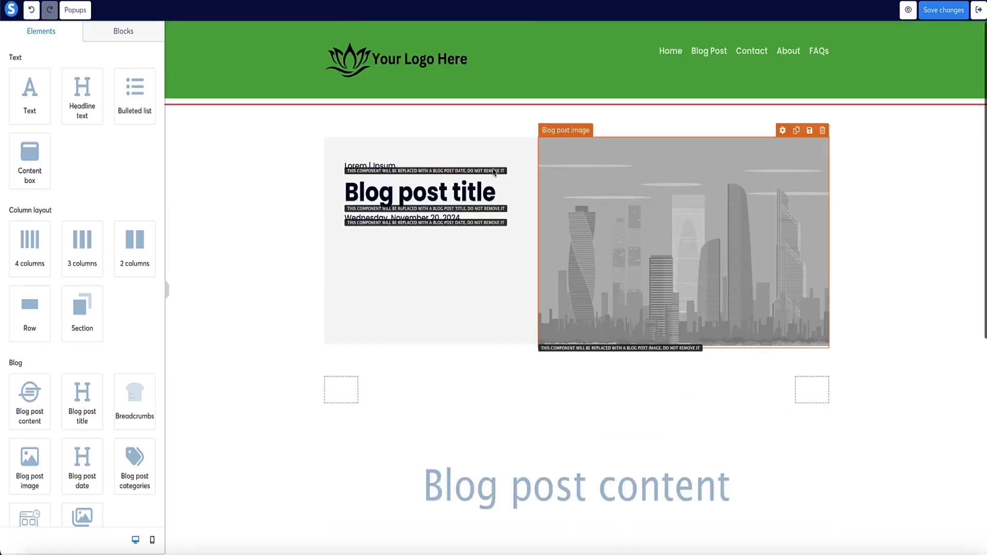
{"action": "left_click", "coordinate": [978, 10]}
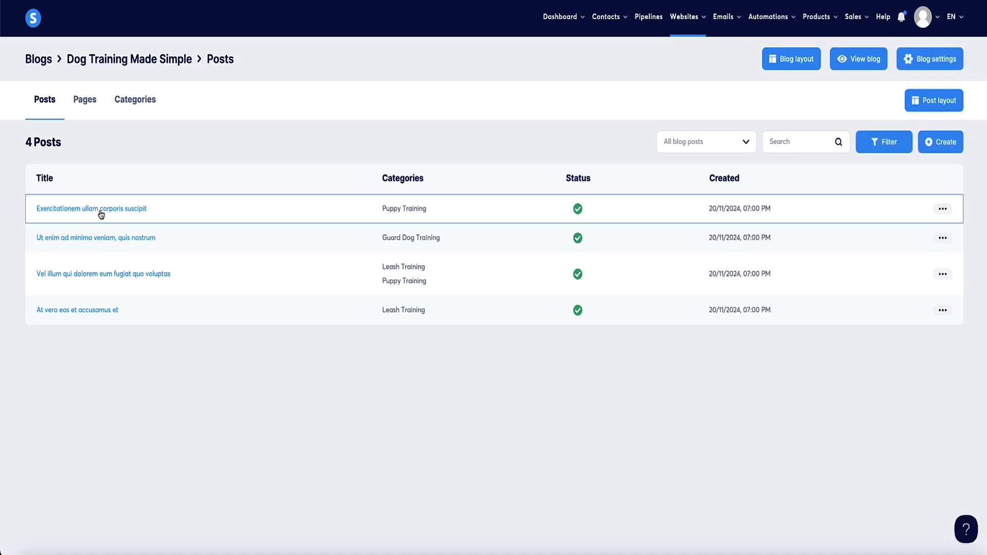
- Reopen the post "Exercitationem ullam corporis suscipit" and inspect its body text, bulleted list, contact button and image
{"action": "left_click", "coordinate": [101, 210]}
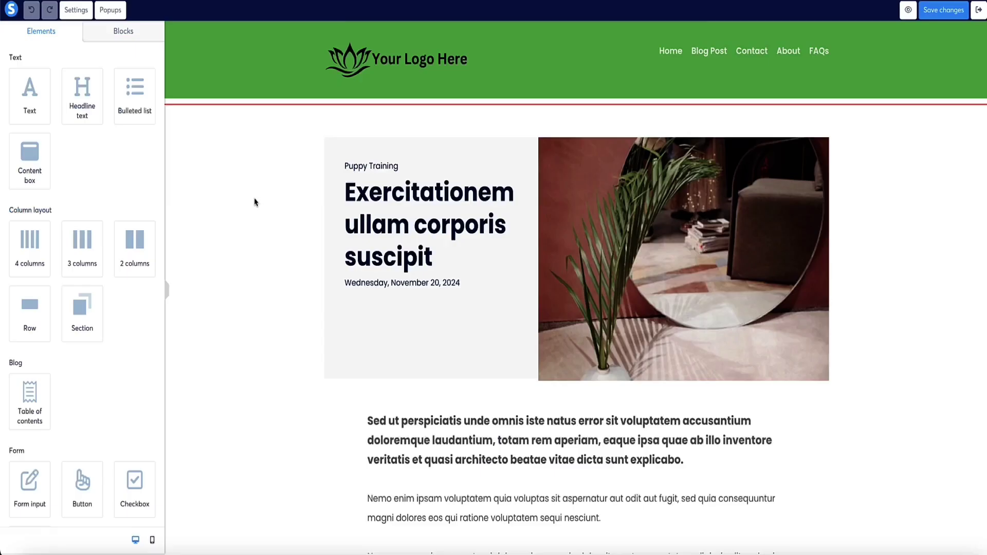
{"action": "scroll", "coordinate": [346, 216], "scroll_direction": "down", "scroll_amount": 7}
{"action": "left_click", "coordinate": [462, 244]}
{"action": "scroll", "coordinate": [463, 243], "scroll_direction": "down", "scroll_amount": 2}
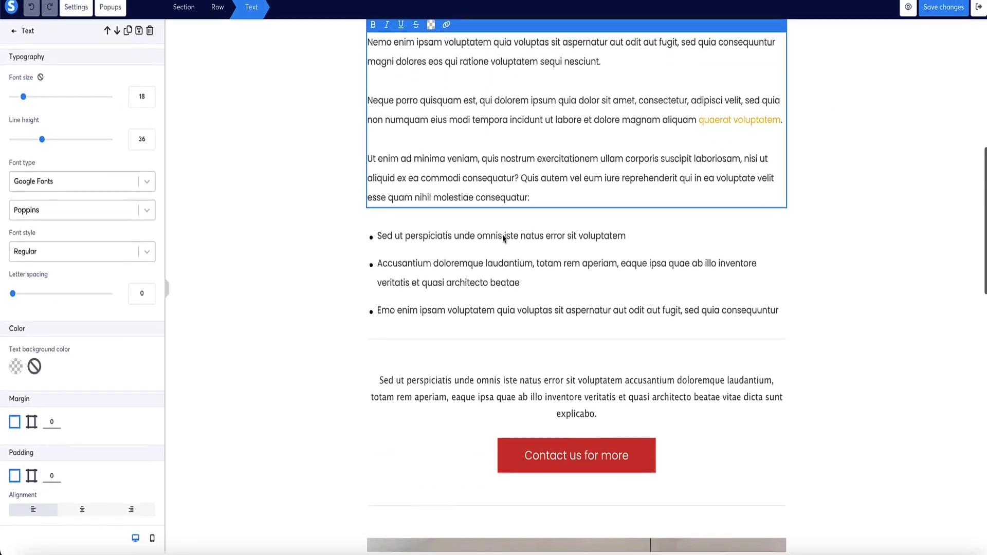
{"action": "left_click", "coordinate": [462, 241]}
{"action": "scroll", "coordinate": [460, 240], "scroll_direction": "down", "scroll_amount": 3}
{"action": "scroll", "coordinate": [458, 240], "scroll_direction": "down", "scroll_amount": 4}
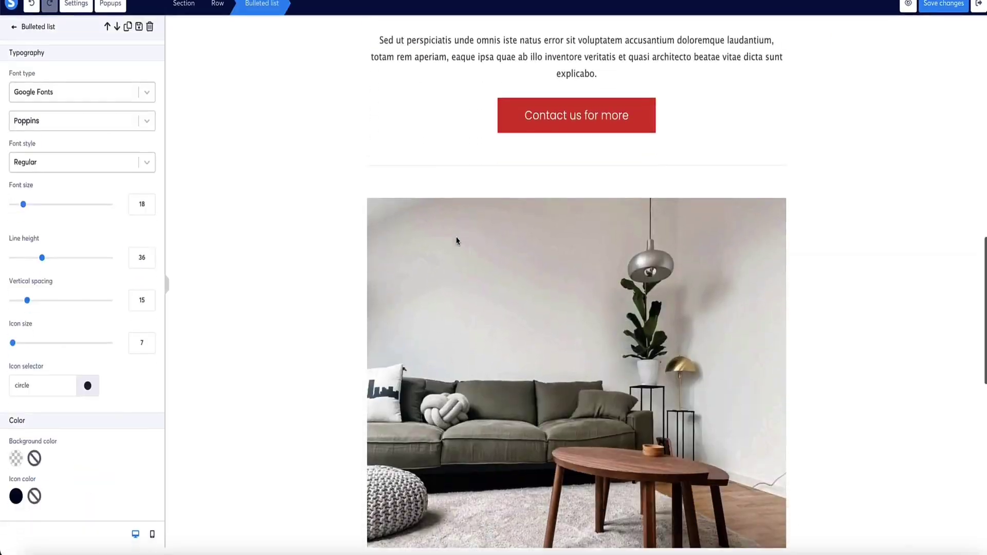
{"action": "scroll", "coordinate": [457, 241], "scroll_direction": "down", "scroll_amount": 6}
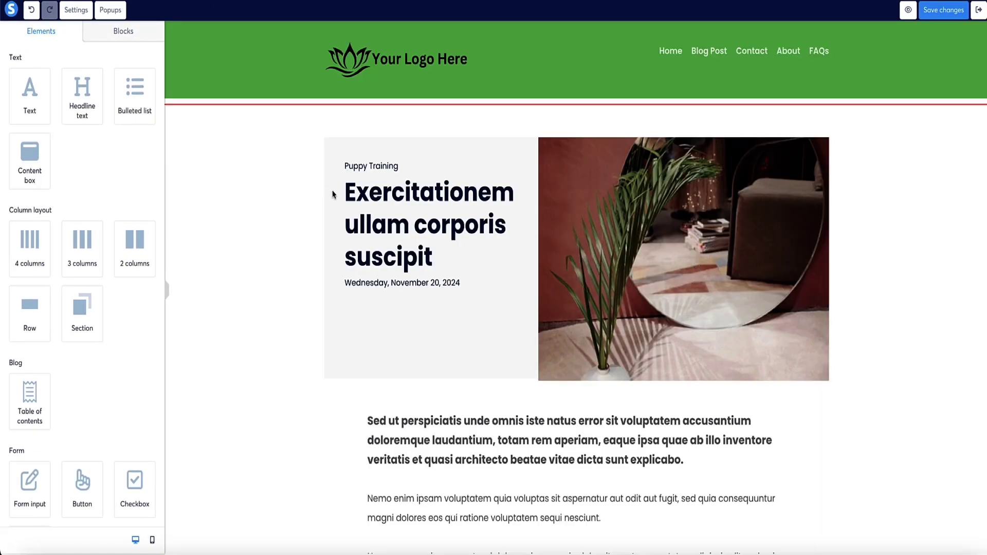
- Check the title and category text in the post's header, then exit to the post list
{"action": "left_click_drag", "start_coordinate": [333, 194], "coordinate": [473, 261]}
{"action": "left_click", "coordinate": [475, 260]}
{"action": "left_click_drag", "start_coordinate": [399, 168], "coordinate": [343, 167]}
{"action": "left_click", "coordinate": [359, 179]}
{"action": "left_click", "coordinate": [434, 212]}
{"action": "left_click", "coordinate": [979, 10]}
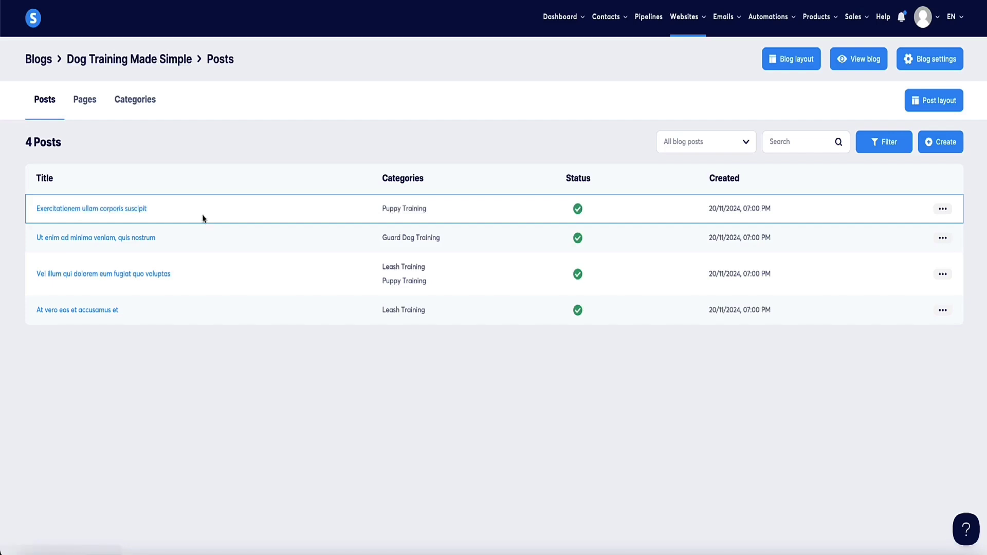
- Open the settings of the post "Exercitationem ullam corporis suscipit" and change its title to "Hoew To Socialize Your Puppy"
{"action": "left_click", "coordinate": [942, 208]}
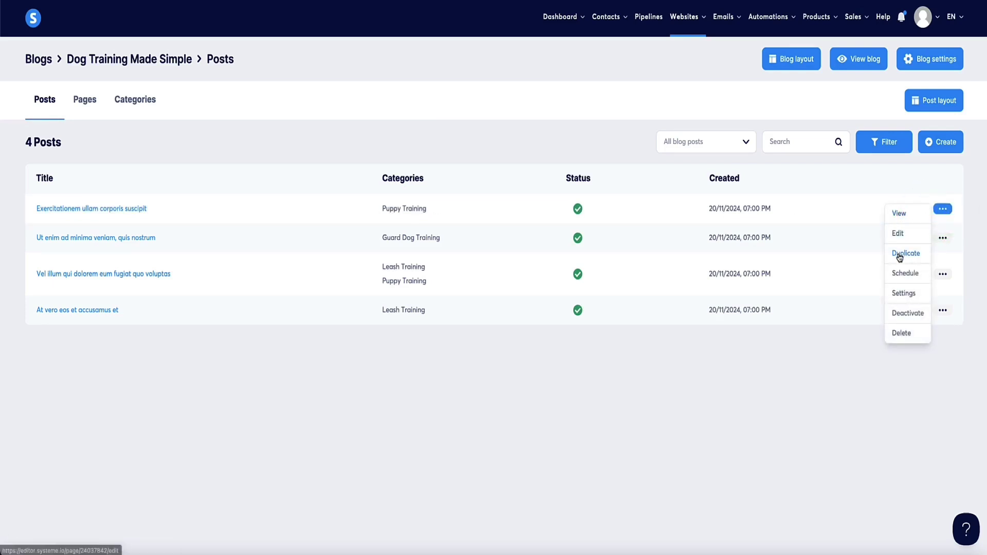
{"action": "left_click", "coordinate": [904, 296]}
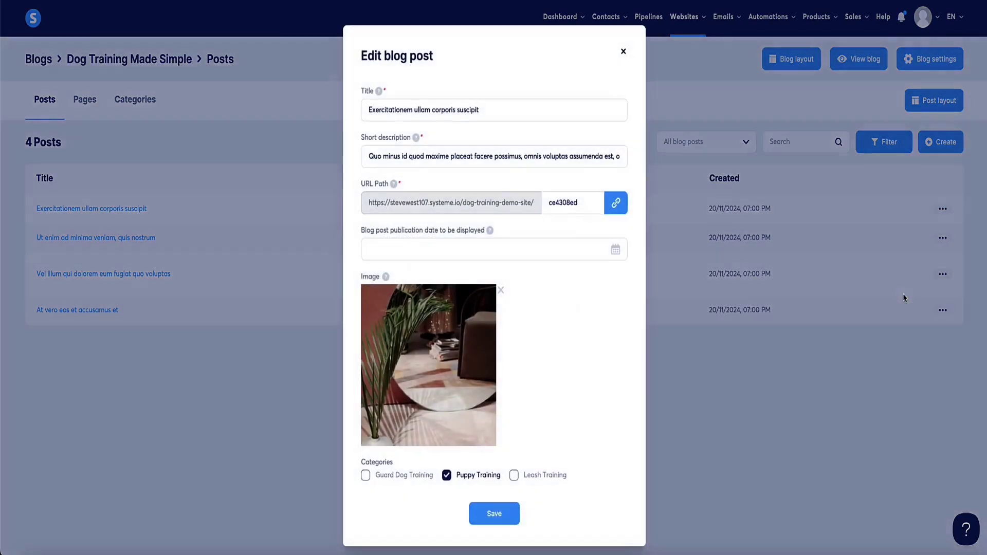
{"action": "left_click_drag", "start_coordinate": [492, 116], "coordinate": [386, 107]}
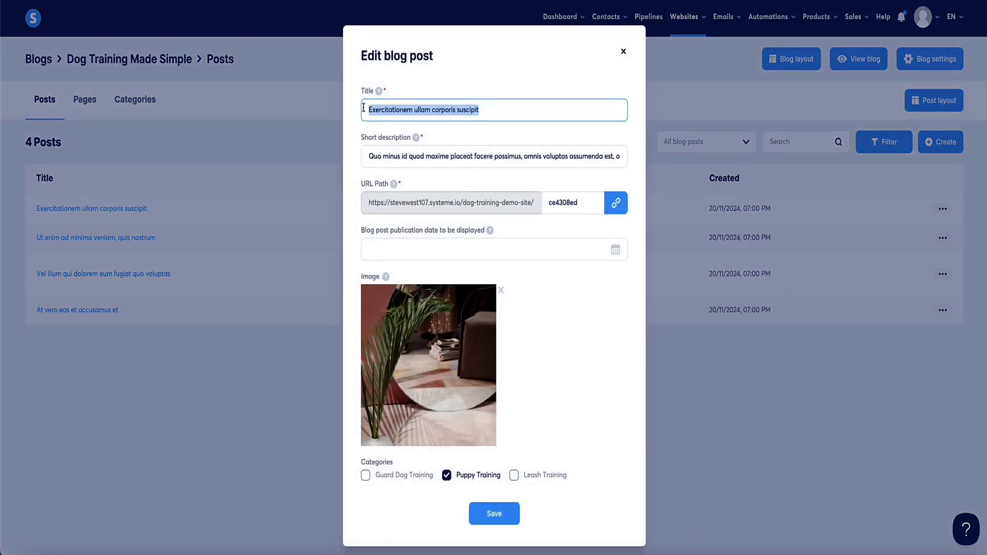
{"action": "triple_click", "coordinate": [415, 154]}
{"action": "scroll", "coordinate": [555, 188], "scroll_direction": "down", "scroll_amount": 1}
{"action": "left_click", "coordinate": [561, 189]}
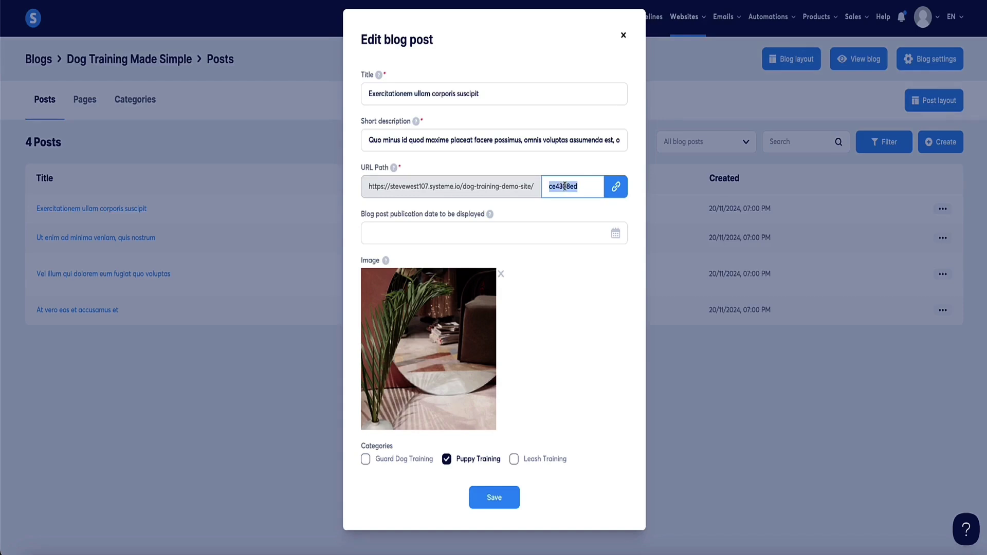
{"action": "left_click_drag", "start_coordinate": [478, 101], "coordinate": [428, 98]}
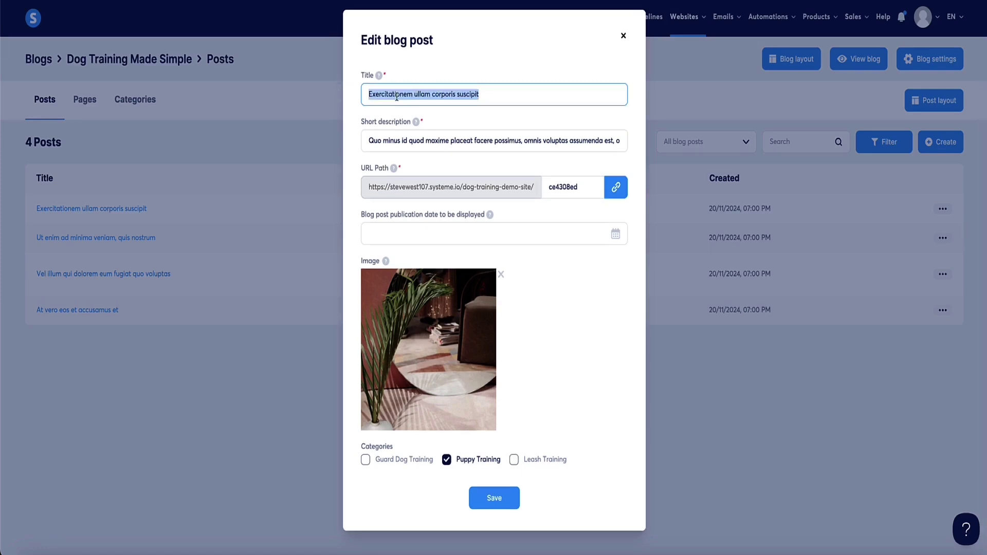
{"action": "type", "text": "Hoew To Socialize Your Puppy"}
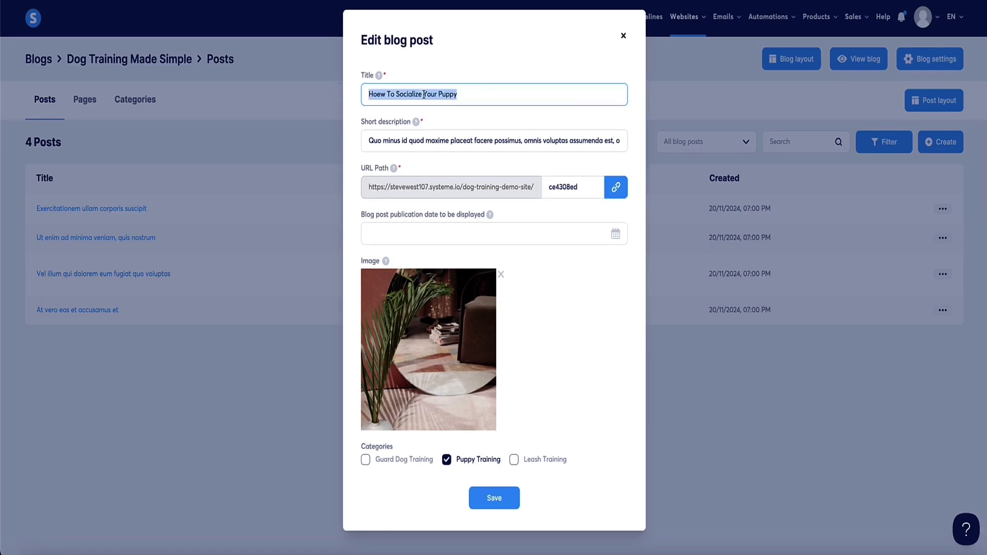
- Set the post's URL path to "how-to-socialize" and check the publication date picker without choosing a date
{"action": "double_click", "coordinate": [570, 194]}
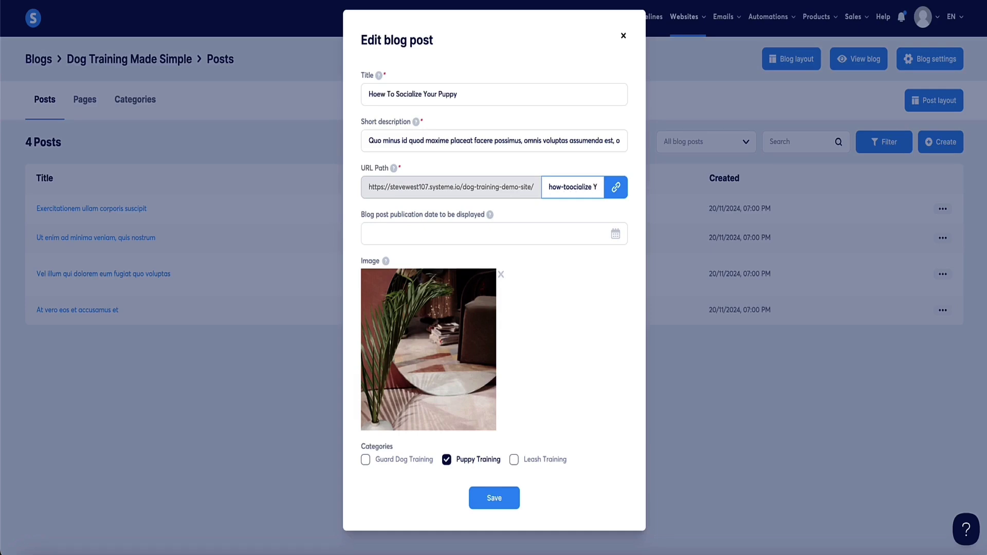
{"action": "type", "text": "-s"}
{"action": "left_click", "coordinate": [616, 235]}
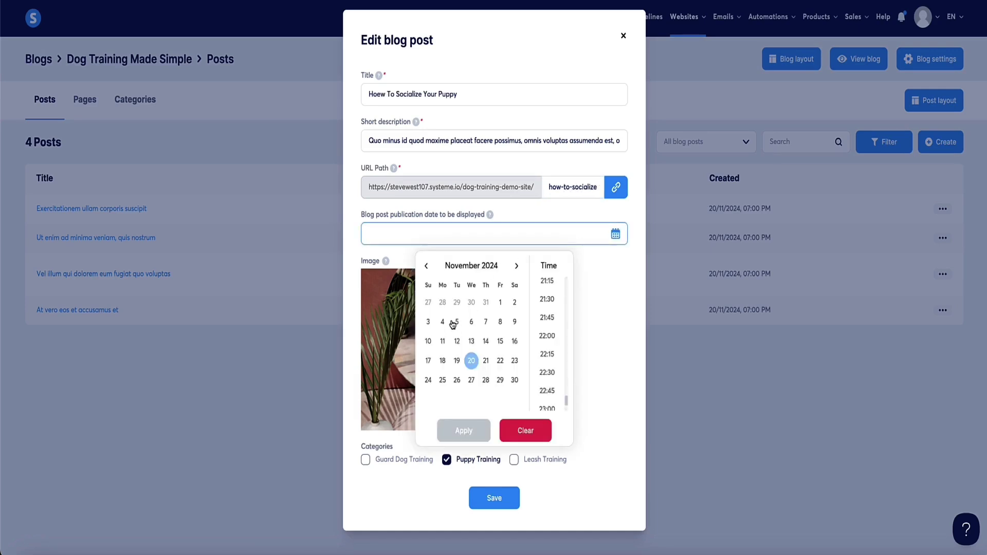
{"action": "left_click", "coordinate": [612, 307]}
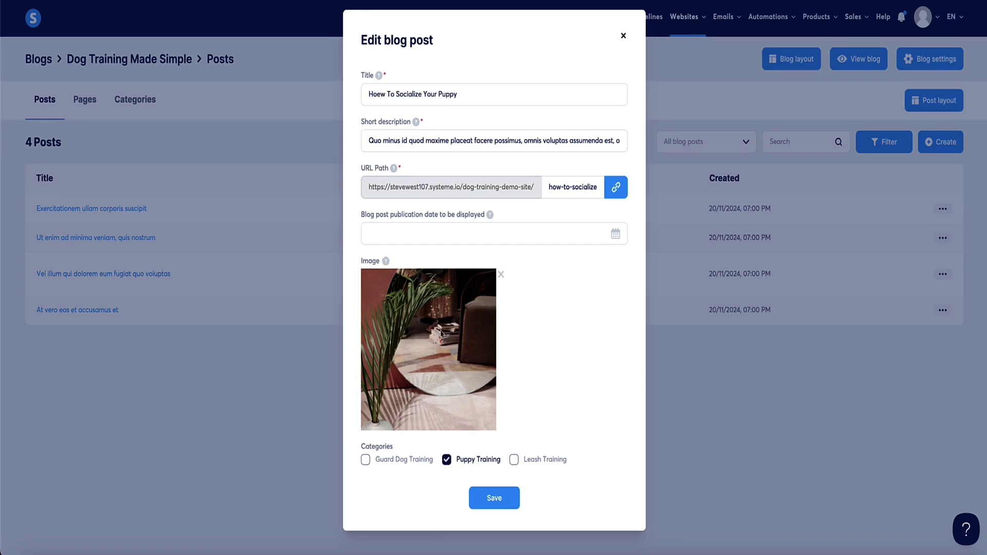
- Replace the post's image with puppy.jpg from the Downloads folder and save the post settings
{"action": "left_click", "coordinate": [501, 275]}
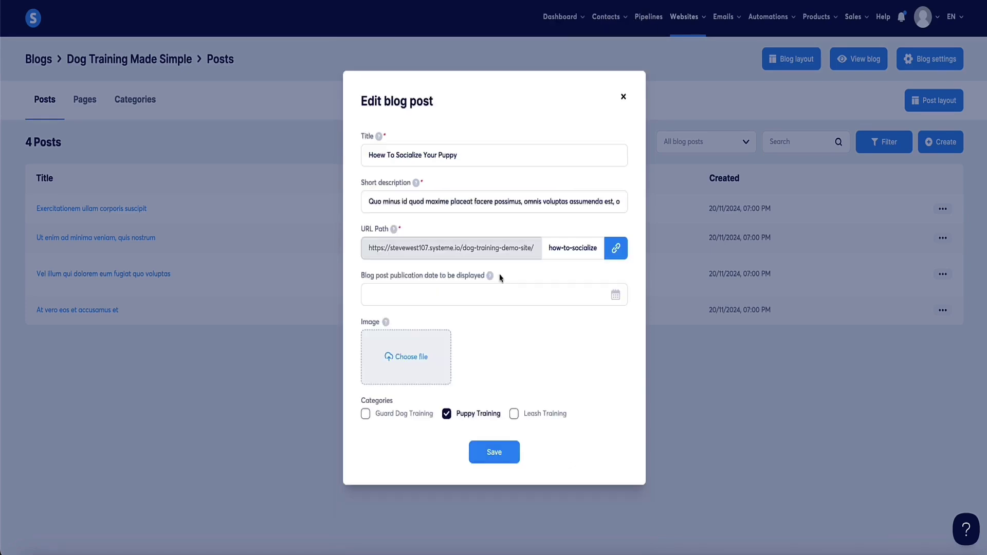
{"action": "left_click", "coordinate": [406, 363]}
{"action": "left_click", "coordinate": [456, 269]}
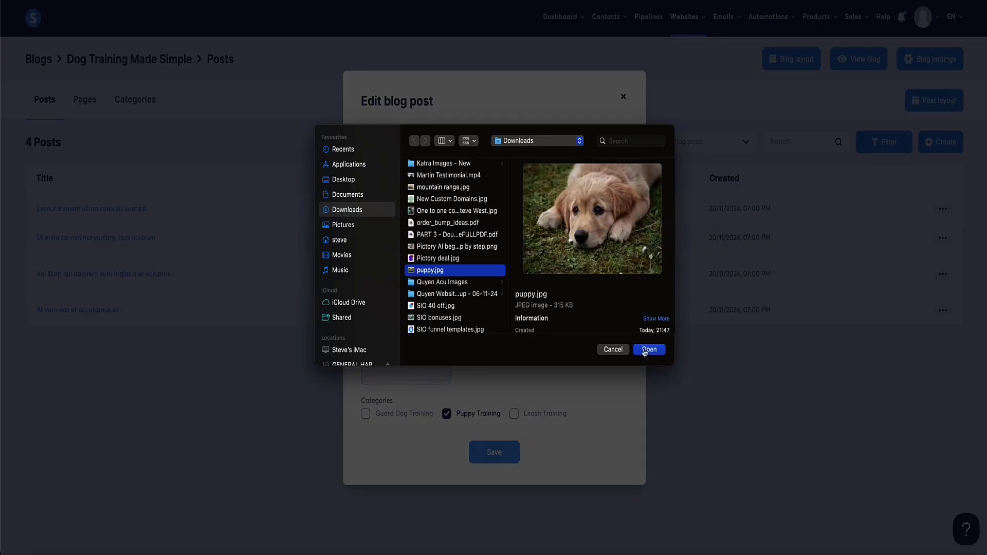
{"action": "left_click", "coordinate": [649, 348]}
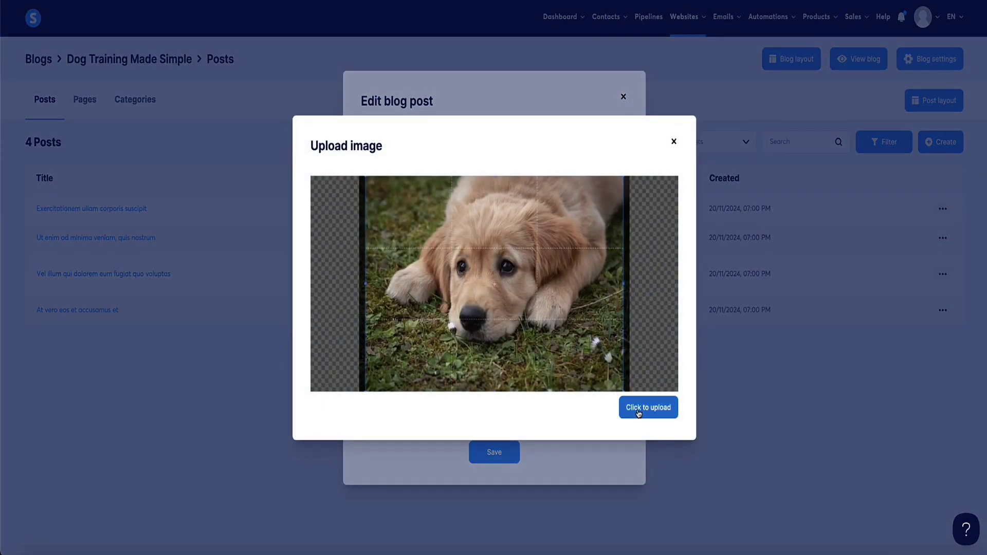
{"action": "left_click", "coordinate": [639, 410]}
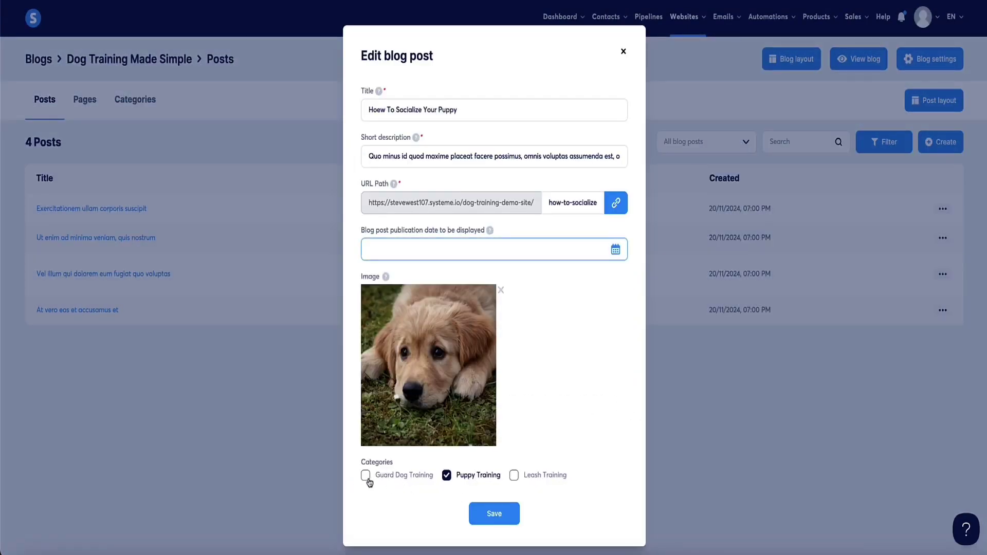
{"action": "left_click", "coordinate": [491, 514]}
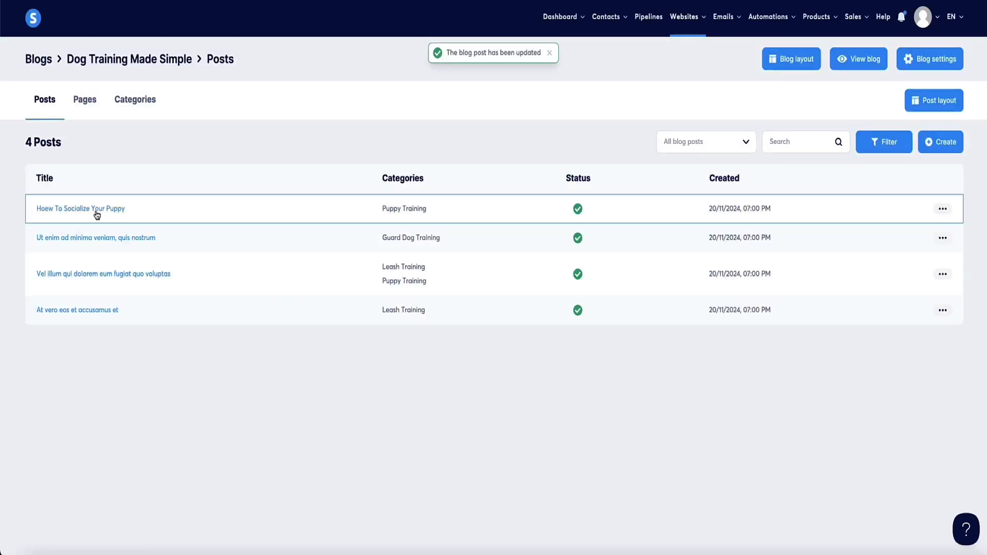
- Open the post "Hoew To Socialize Your Puppy" to review its header and body, and return to the post list
{"action": "left_click", "coordinate": [81, 208]}
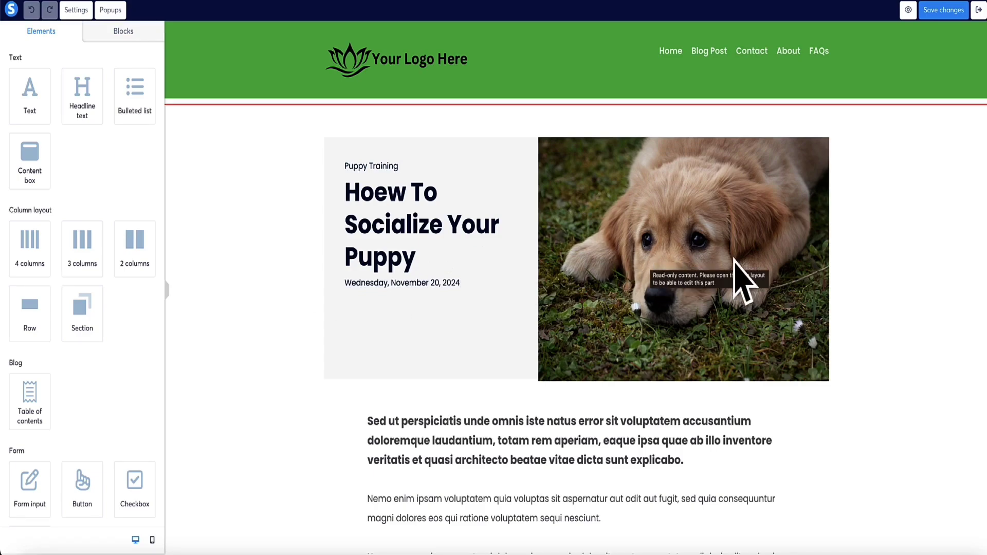
{"action": "scroll", "coordinate": [432, 249], "scroll_direction": "down", "scroll_amount": 15}
{"action": "scroll", "coordinate": [272, 250], "scroll_direction": "down", "scroll_amount": 10}
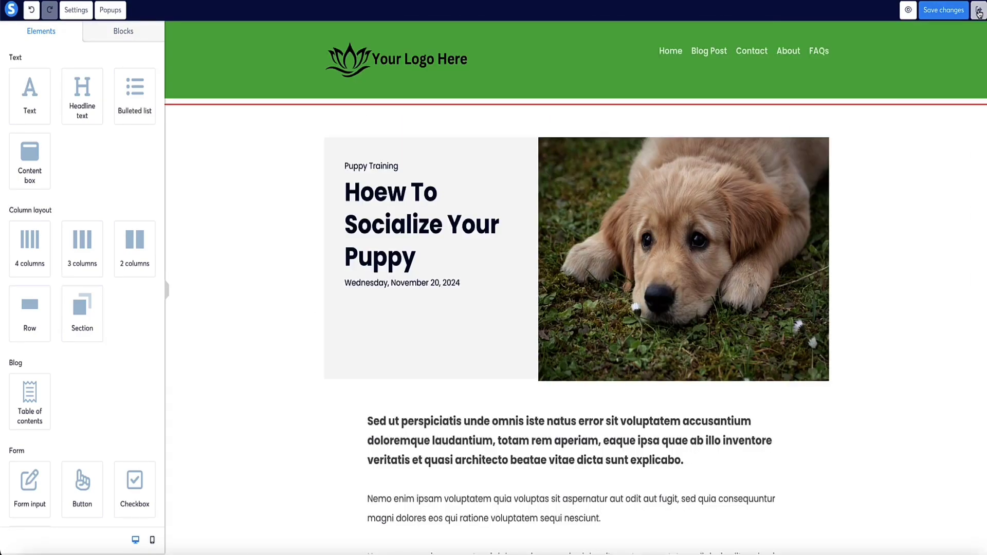
{"action": "left_click", "coordinate": [979, 10]}
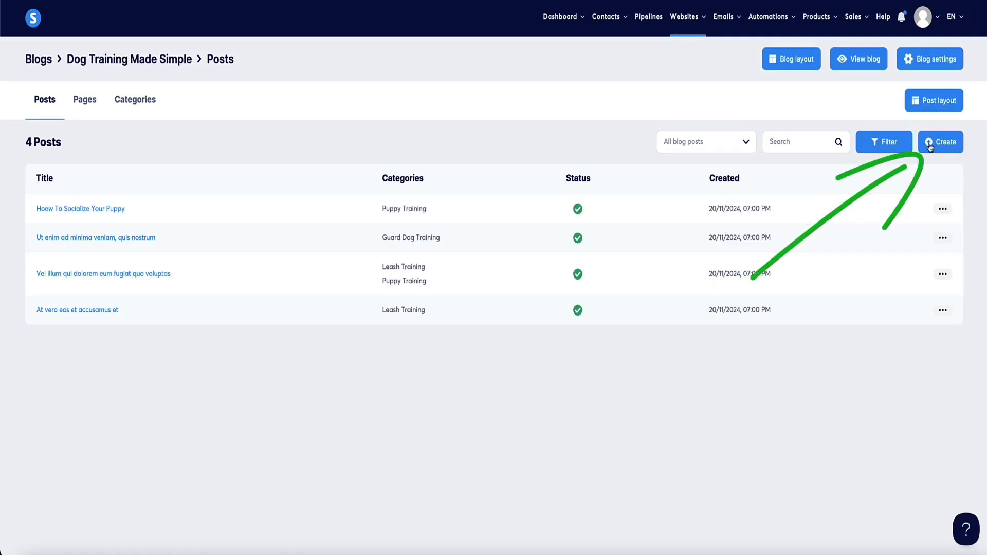
- Create a post titled "New Post" with the short description "lefhselfse", a black-and-white dog image and the Puppy Training category
{"action": "left_click", "coordinate": [943, 145]}
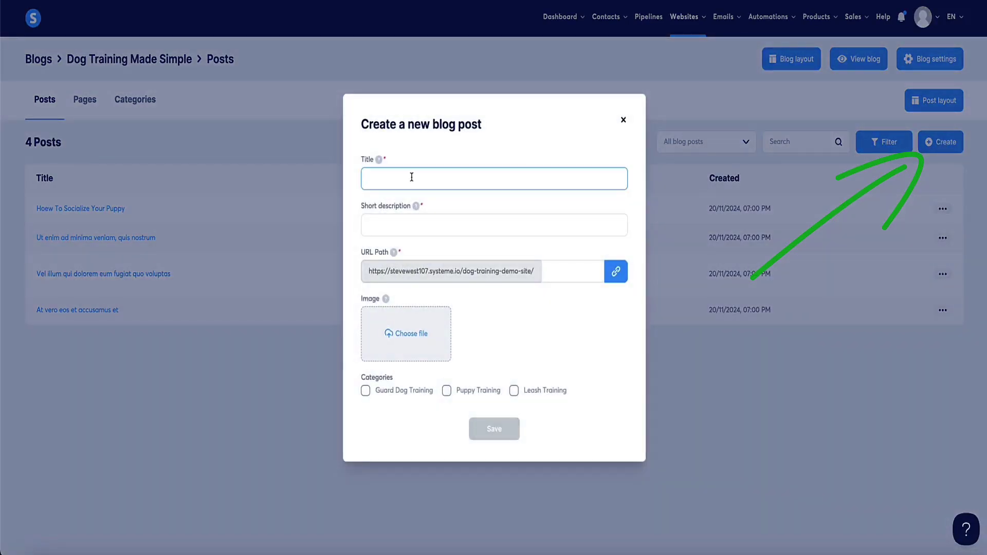
{"action": "type", "text": "New Post"}
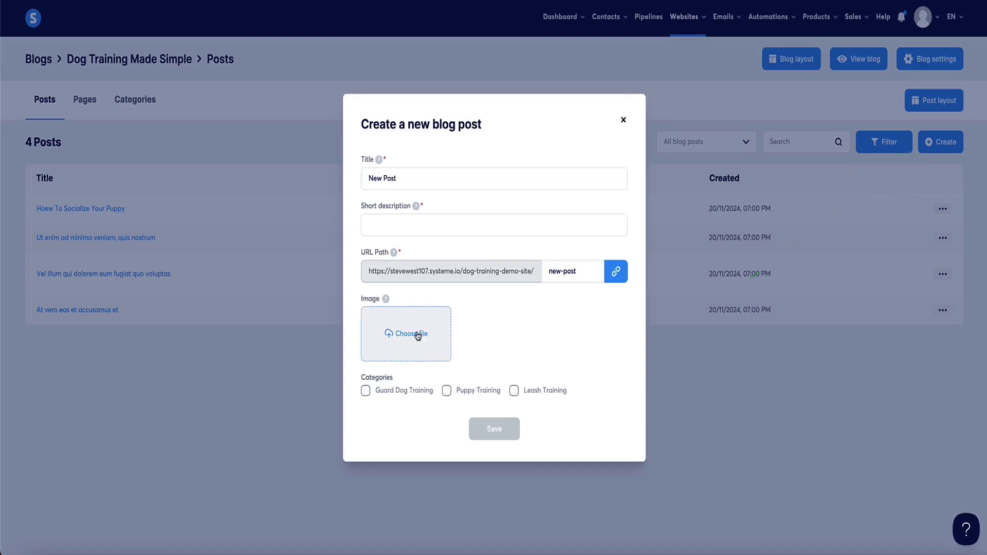
{"action": "left_click", "coordinate": [416, 334]}
{"action": "left_click", "coordinate": [635, 410]}
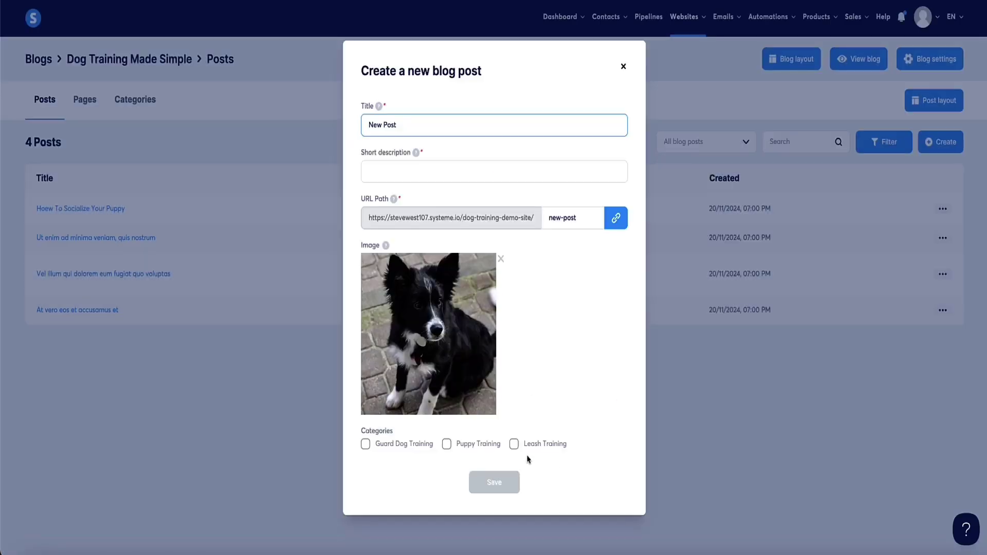
{"action": "left_click", "coordinate": [449, 446]}
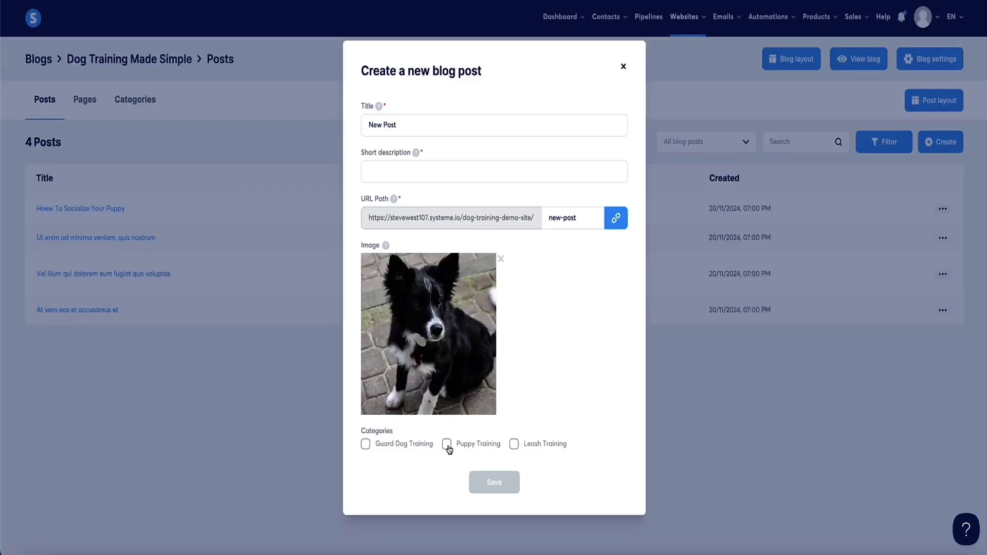
{"action": "left_click", "coordinate": [526, 172]}
{"action": "type", "text": "lefhselfse"}
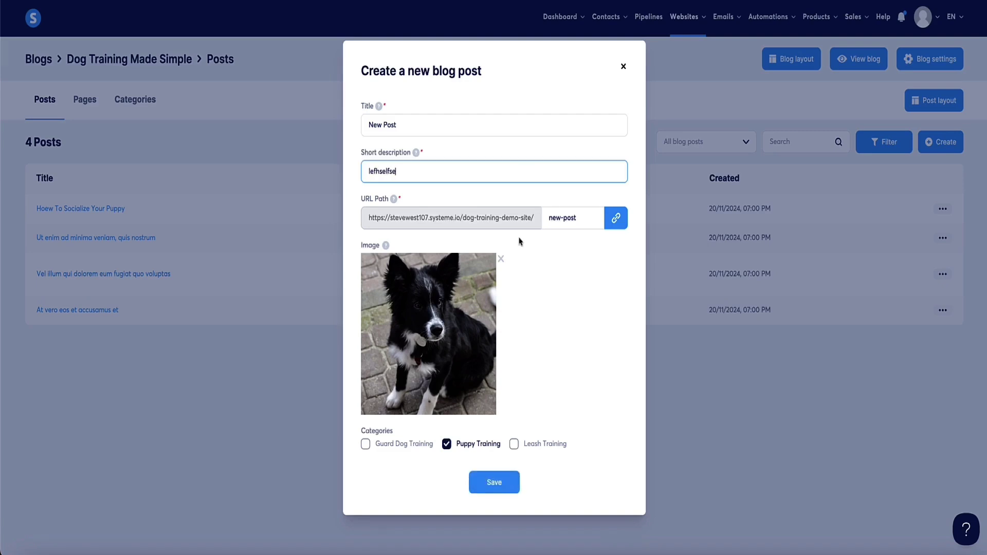
{"action": "left_click", "coordinate": [491, 482]}
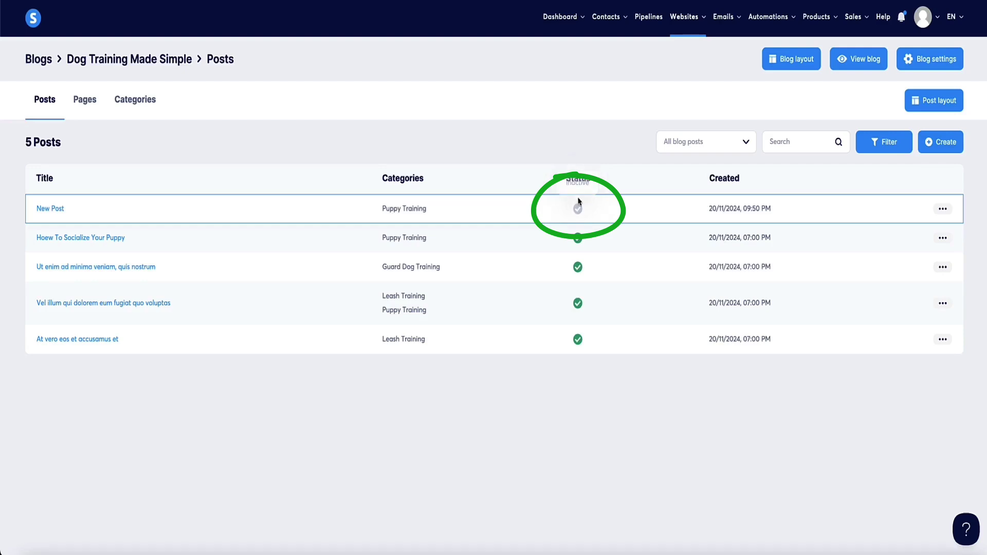
- Open "New Post" for editing, add a headline and a text element below its header, and exit to the post list
{"action": "left_click", "coordinate": [49, 210]}
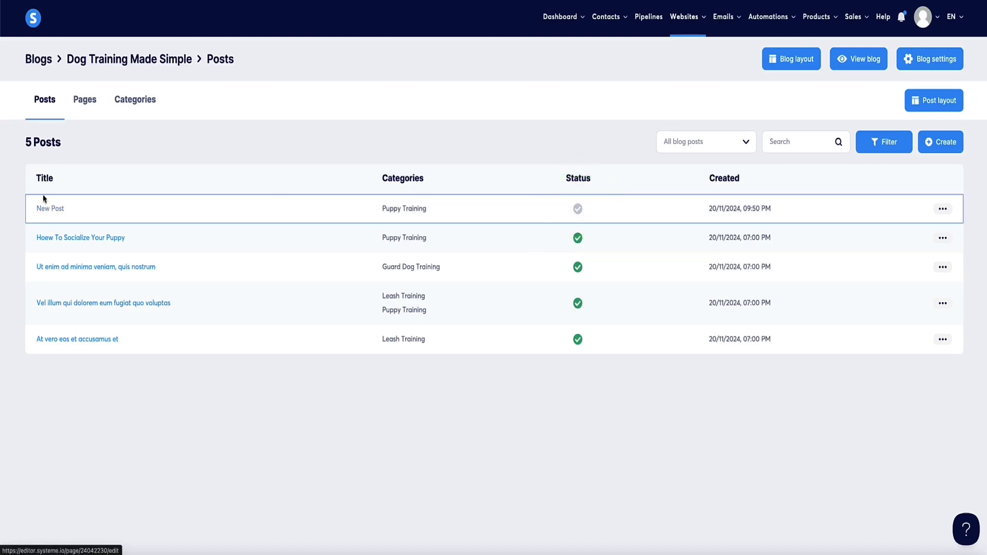
{"action": "scroll", "coordinate": [385, 246], "scroll_direction": "down", "scroll_amount": 4}
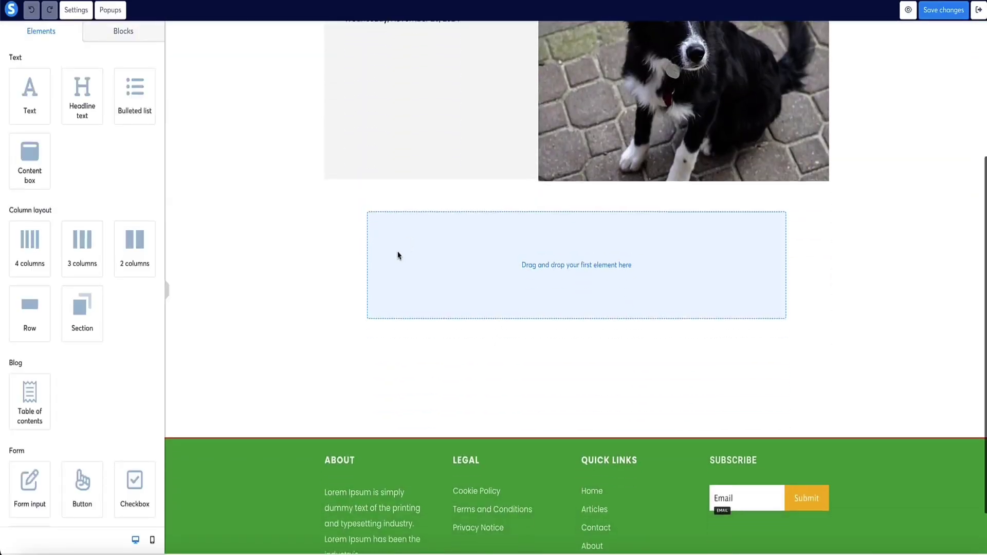
{"action": "scroll", "coordinate": [399, 256], "scroll_direction": "up", "scroll_amount": 4}
{"action": "scroll", "coordinate": [249, 200], "scroll_direction": "down", "scroll_amount": 1}
{"action": "scroll", "coordinate": [242, 226], "scroll_direction": "down", "scroll_amount": 4}
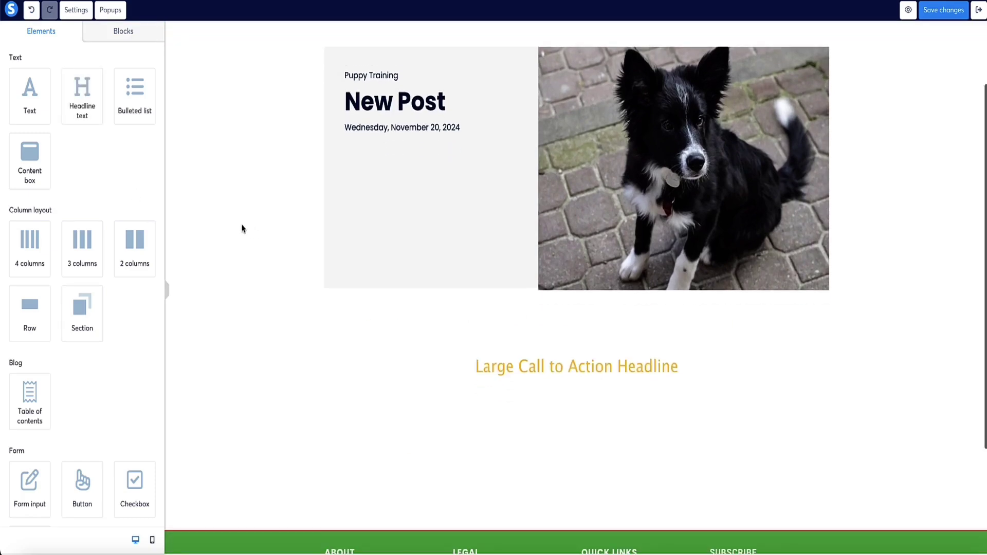
{"action": "left_click_drag", "start_coordinate": [29, 95], "coordinate": [516, 288]}
{"action": "scroll", "coordinate": [254, 301], "scroll_direction": "up", "scroll_amount": 4}
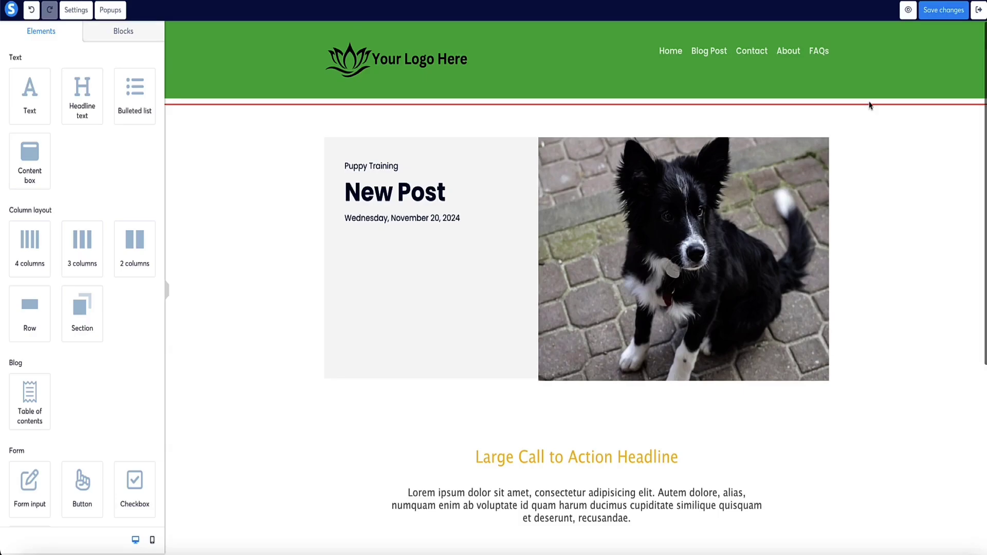
{"action": "left_click", "coordinate": [978, 9]}
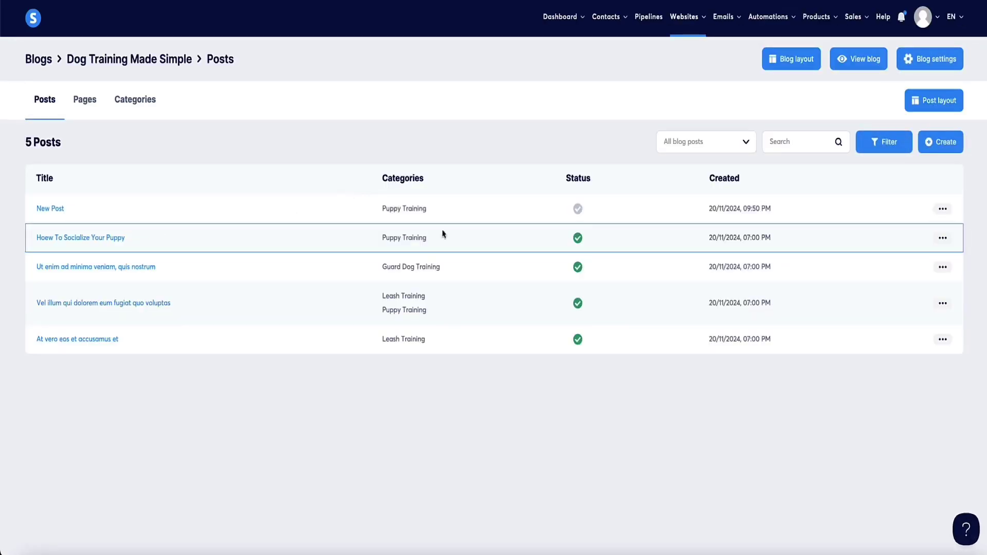
- Check the activation and scheduling options for "New Post" and close the schedule dialog without scheduling it
{"action": "left_click", "coordinate": [941, 210]}
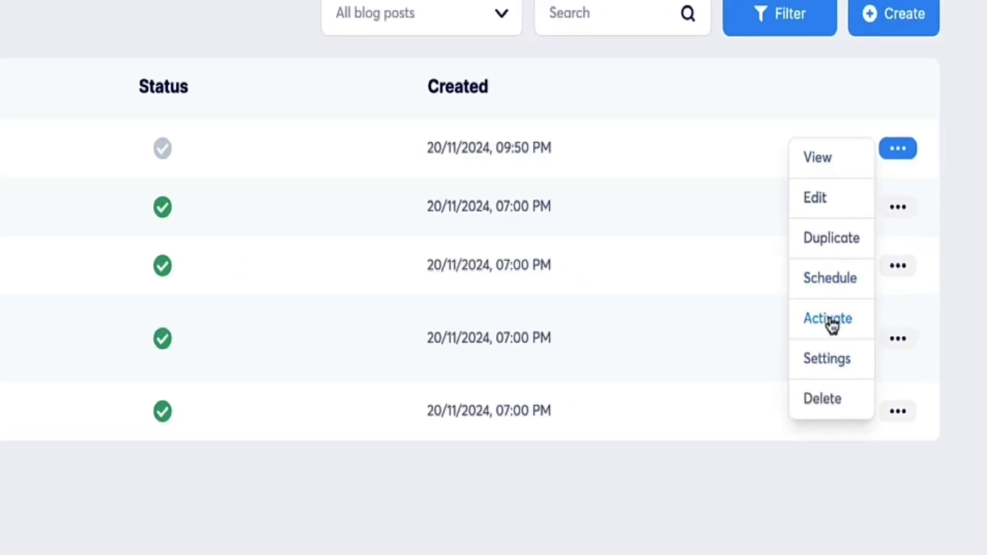
{"action": "left_click", "coordinate": [830, 277]}
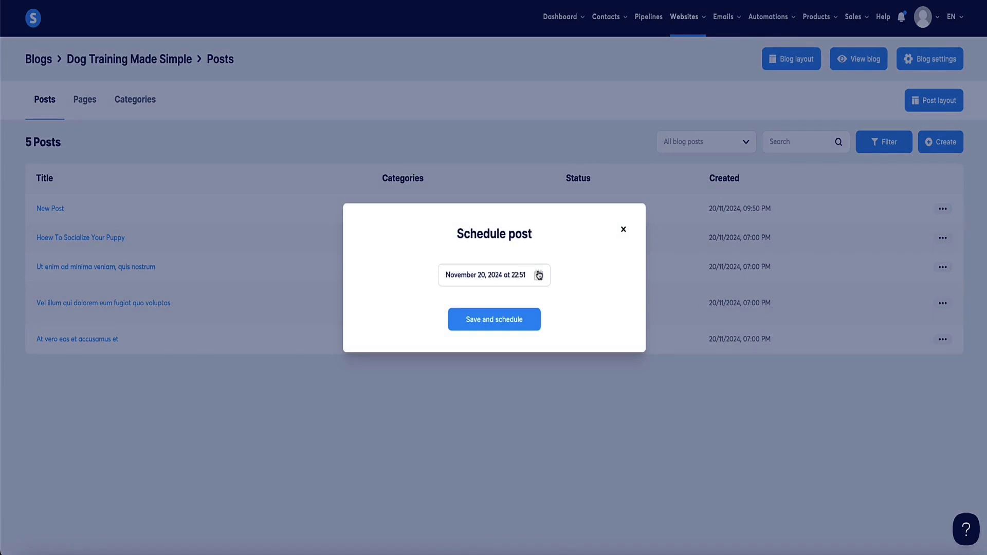
{"action": "left_click", "coordinate": [624, 230]}
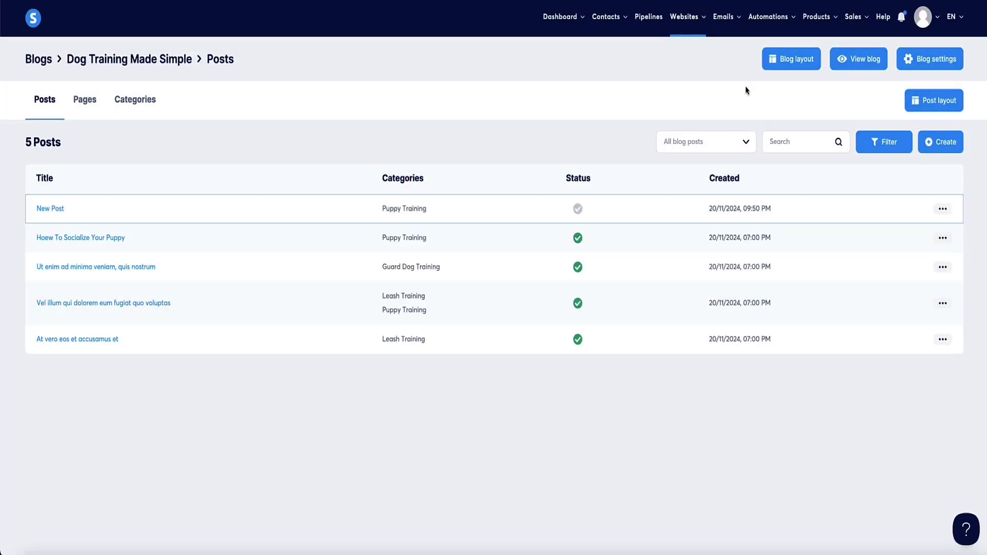
- View the live blog and examine the posts on its Blog Post page, including "Hoew To Socialize Your Puppy"
{"action": "left_click", "coordinate": [858, 59]}
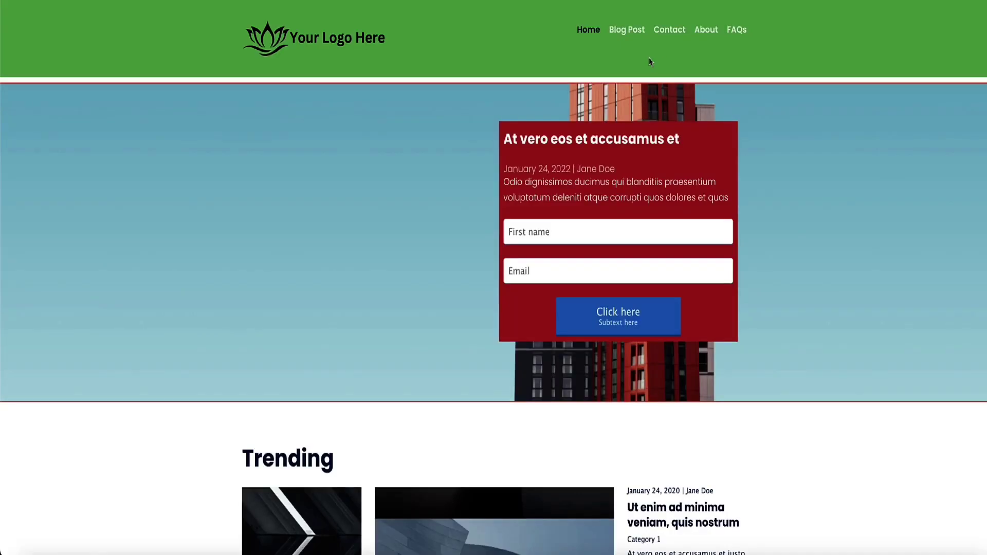
{"action": "left_click", "coordinate": [627, 29]}
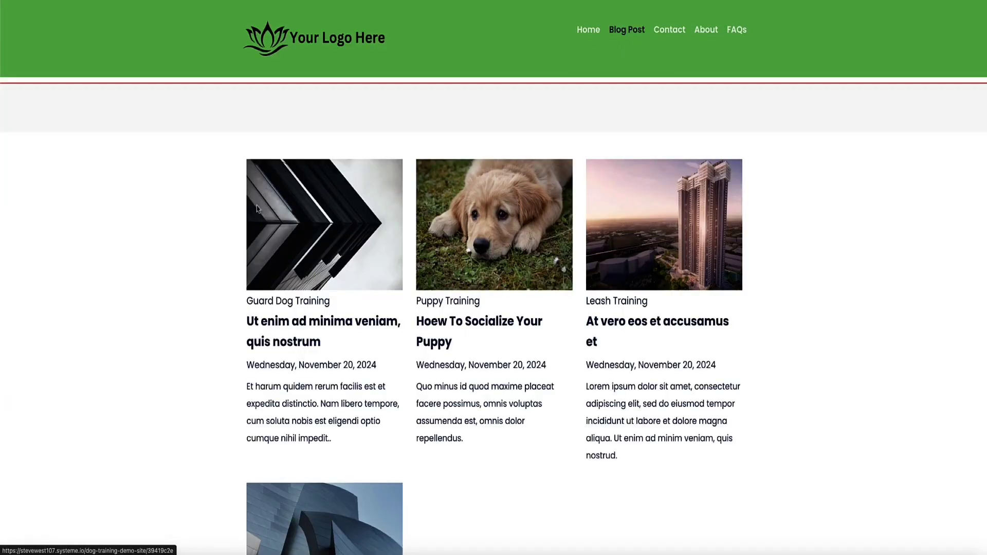
{"action": "left_click", "coordinate": [489, 344]}
{"action": "key", "text": "alt+Left"}
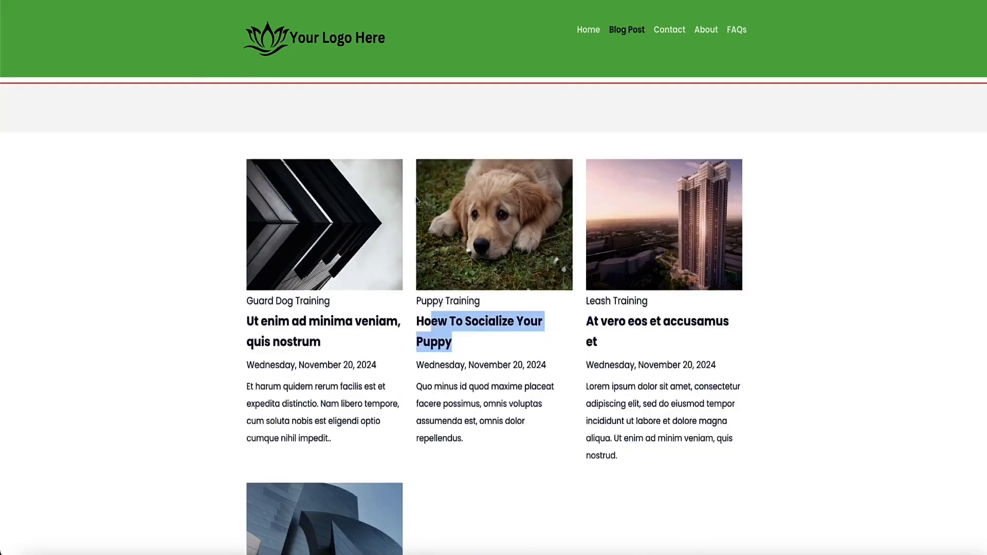
{"action": "scroll", "coordinate": [443, 216], "scroll_direction": "down", "scroll_amount": 5}
{"action": "left_click", "coordinate": [169, 158]}
{"action": "scroll", "coordinate": [522, 278], "scroll_direction": "up", "scroll_amount": 5}
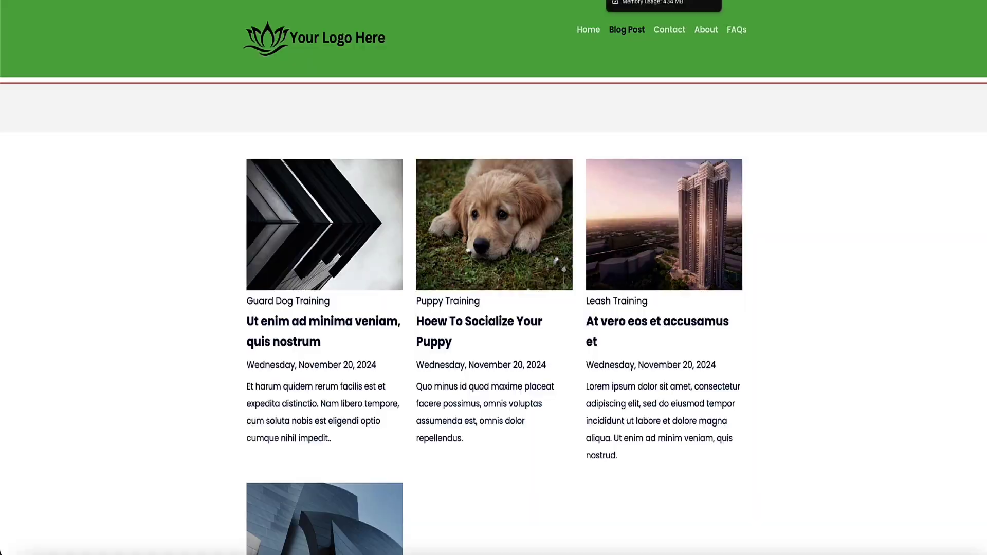
- Return to the post list and activate "New Post", confirming the activation
{"action": "left_click", "coordinate": [664, 1]}
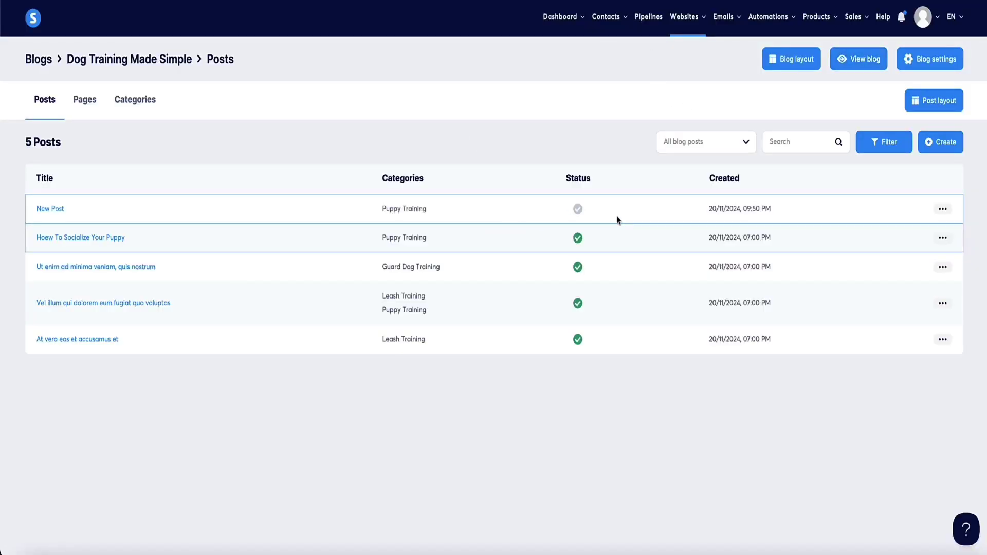
{"action": "left_click", "coordinate": [941, 210]}
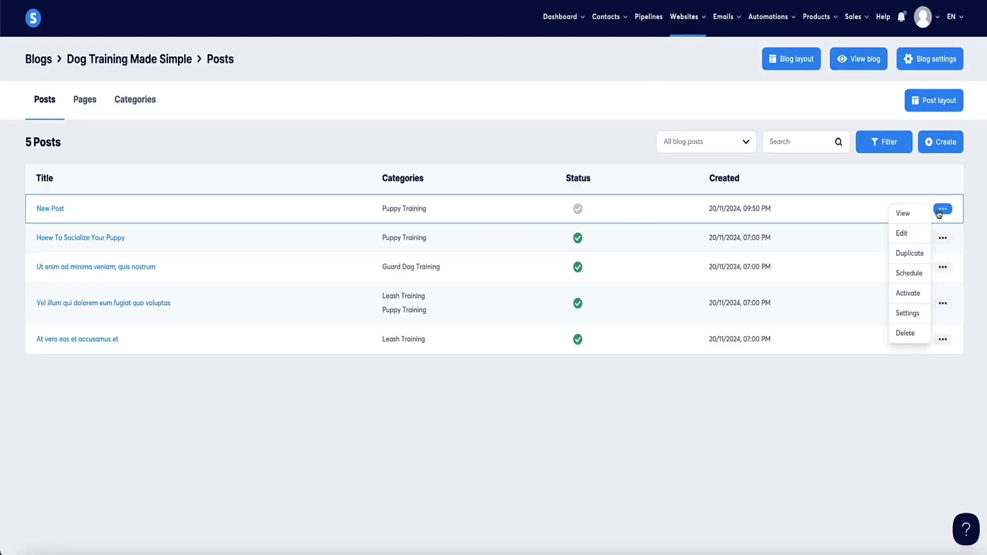
{"action": "left_click", "coordinate": [908, 294]}
{"action": "left_click", "coordinate": [451, 317]}
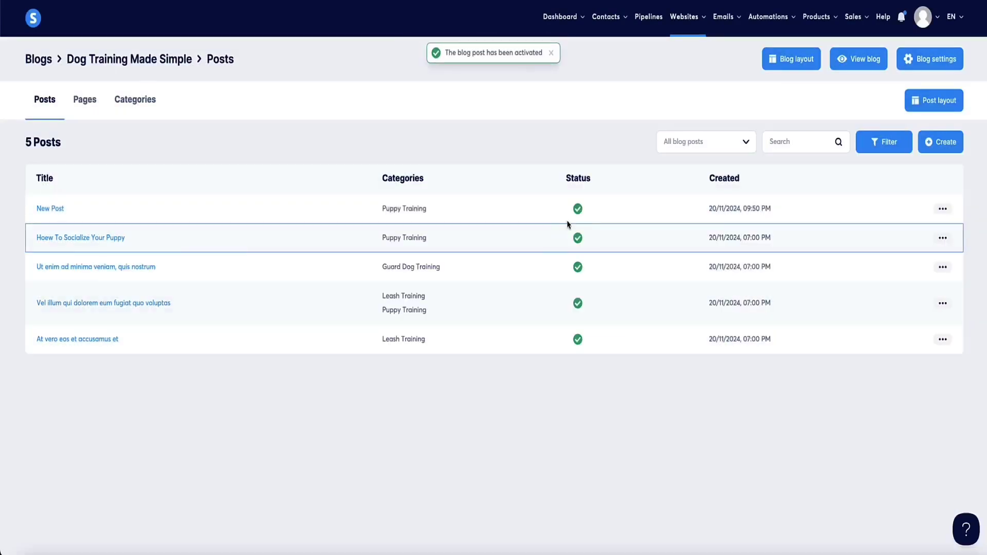
- Check the live blog's Blog Post page for "New Post" and examine the Recently added section of its Home page
{"action": "mouse_move", "coordinate": [608, 12]}
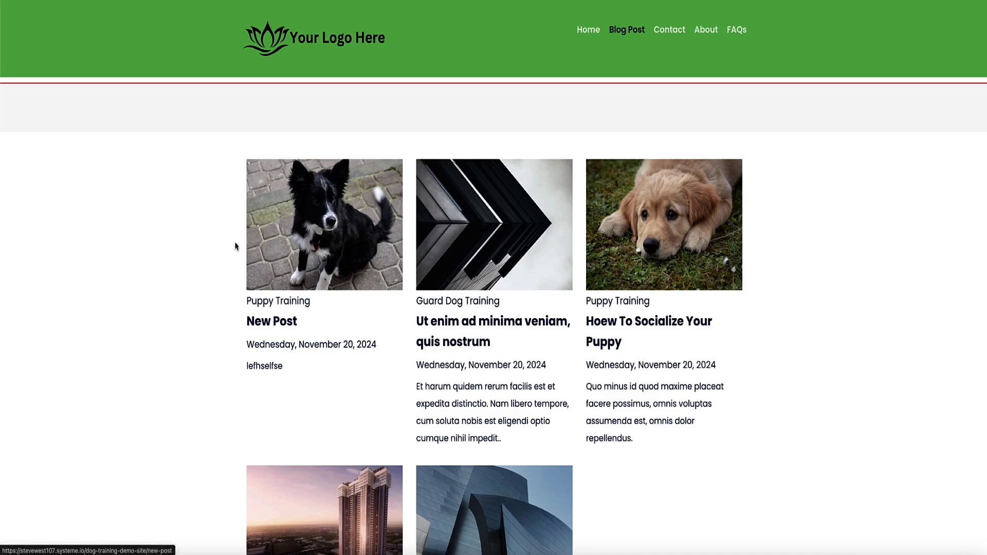
{"action": "left_click", "coordinate": [588, 30]}
{"action": "scroll", "coordinate": [148, 215], "scroll_direction": "down", "scroll_amount": 4}
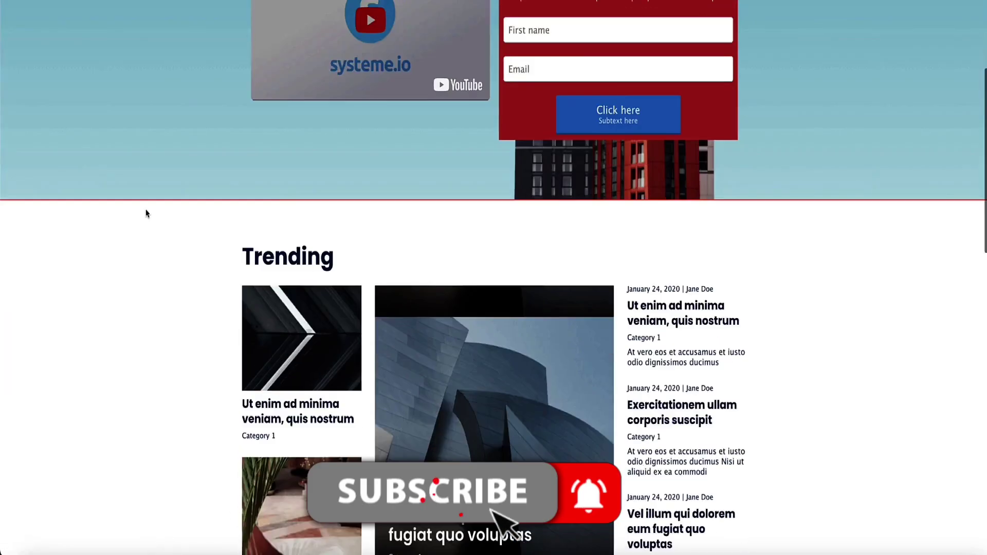
{"action": "scroll", "coordinate": [147, 214], "scroll_direction": "down", "scroll_amount": 10}
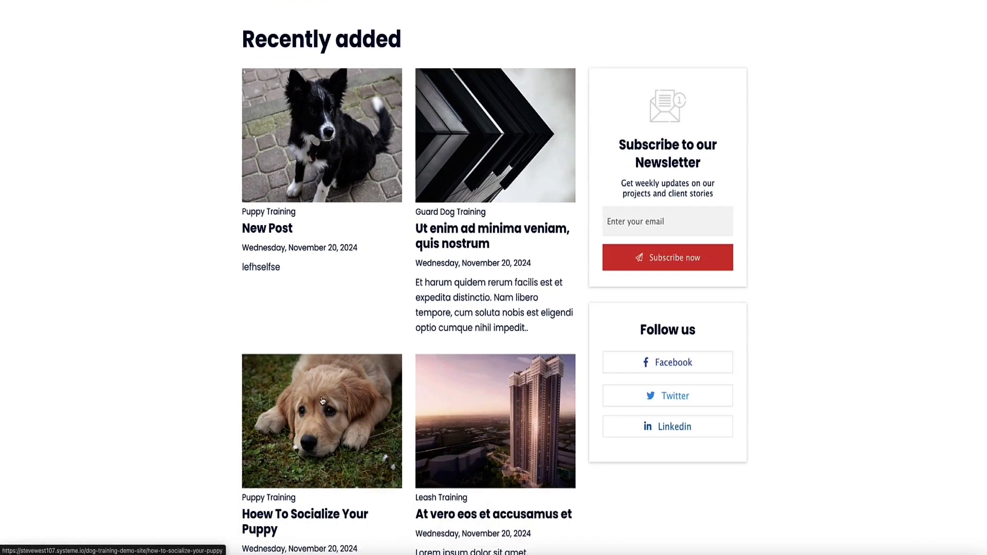
{"action": "scroll", "coordinate": [322, 401], "scroll_direction": "down", "scroll_amount": 2}
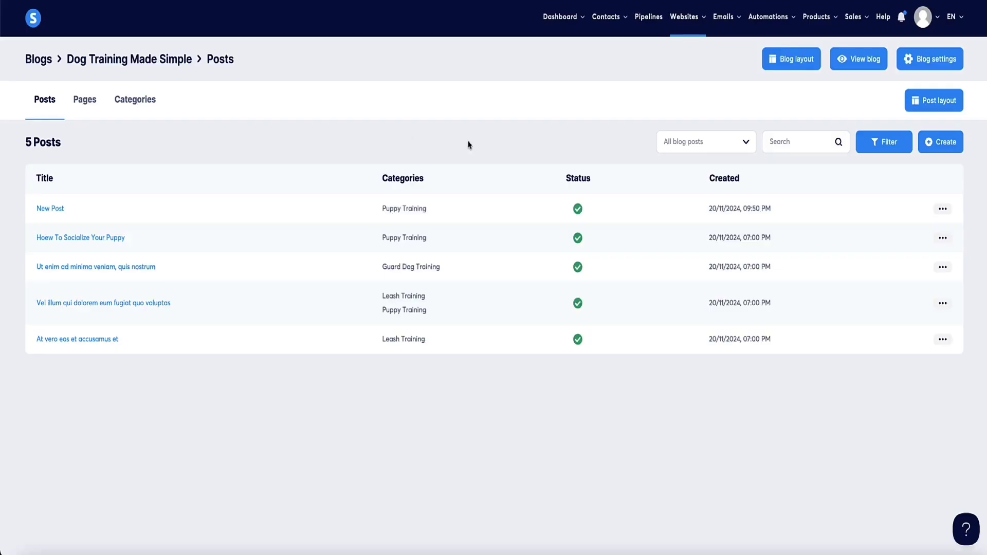
- Open "New Post" from the post list for editing and examine the SEO title in its page settings
{"action": "left_click", "coordinate": [322, 132]}
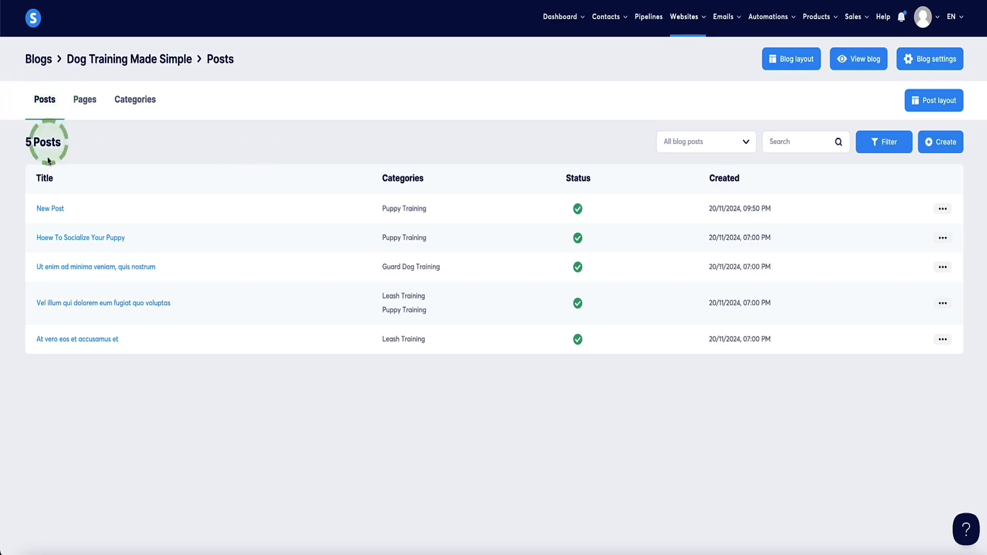
{"action": "left_click", "coordinate": [49, 209]}
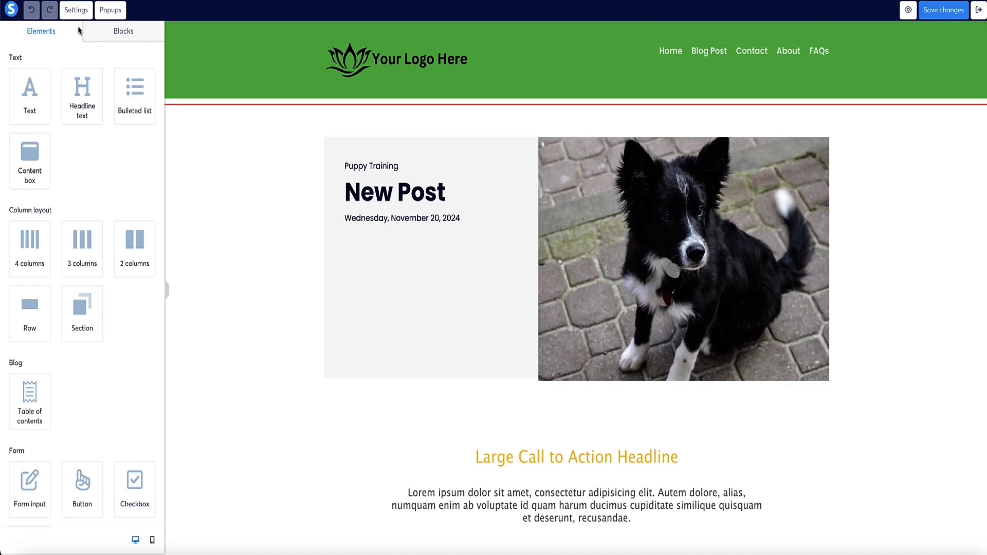
{"action": "left_click", "coordinate": [76, 10]}
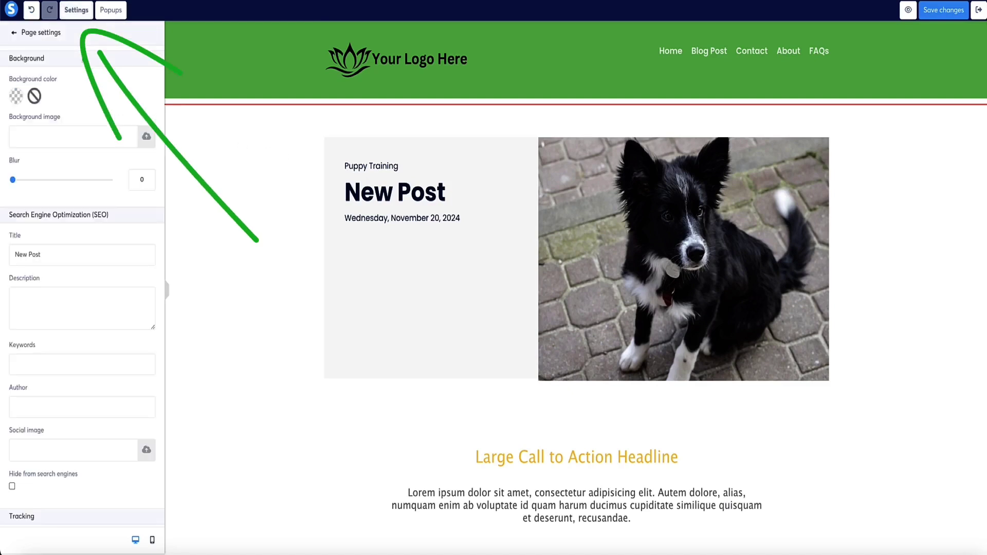
{"action": "scroll", "coordinate": [76, 72], "scroll_direction": "down", "scroll_amount": 2}
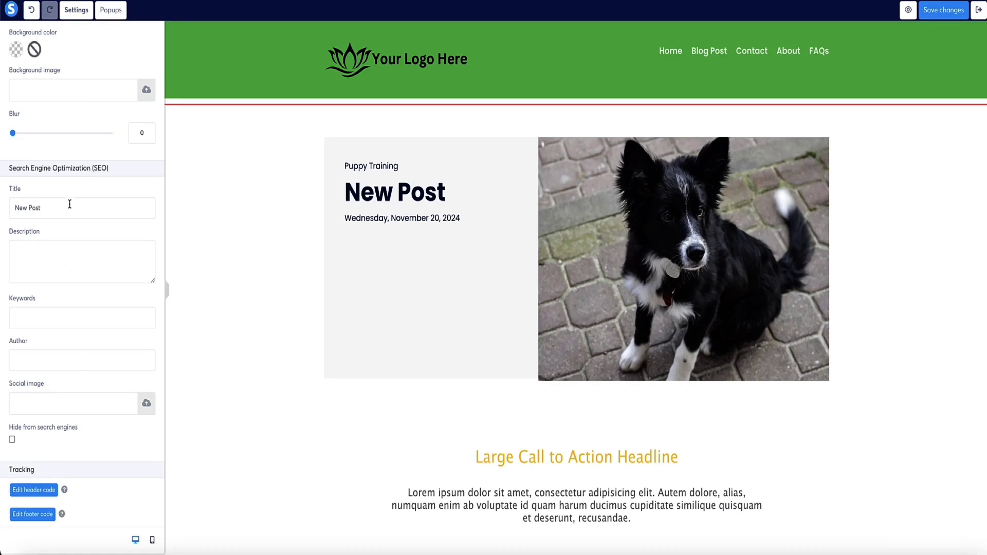
{"action": "left_click_drag", "start_coordinate": [69, 204], "coordinate": [16, 206]}
{"action": "left_click_drag", "start_coordinate": [57, 209], "coordinate": [18, 210]}
{"action": "left_click", "coordinate": [61, 208]}
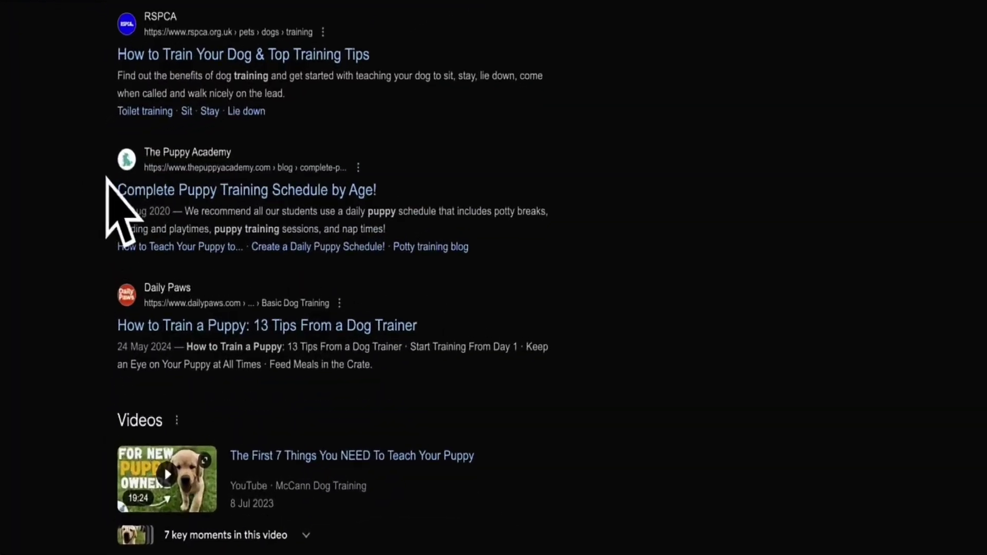
- Compare the post's SEO title and description fields with the Google search result "Complete Puppy Training Schedule by Age!" and its description
{"action": "left_click_drag", "start_coordinate": [96, 181], "coordinate": [154, 185]}
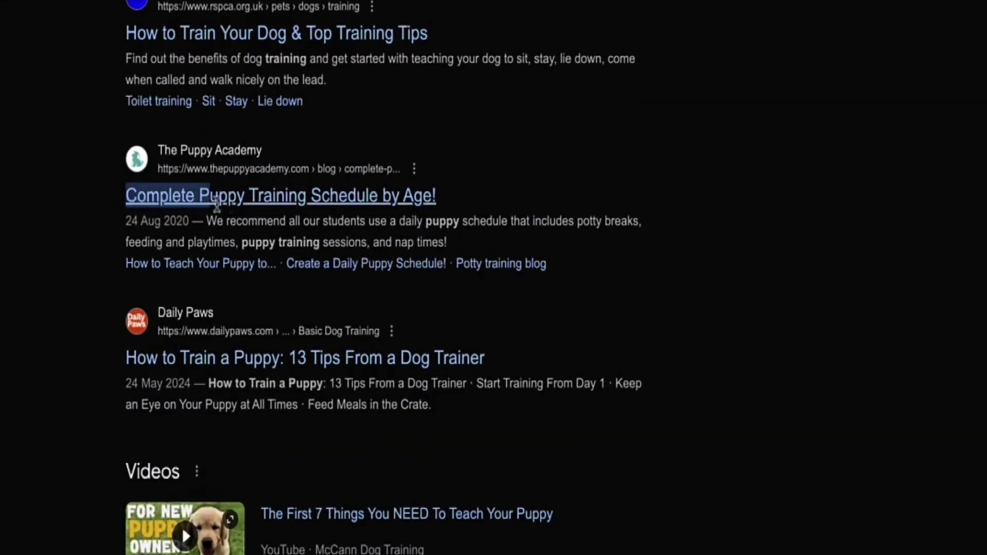
{"action": "left_click_drag", "start_coordinate": [216, 203], "coordinate": [425, 214]}
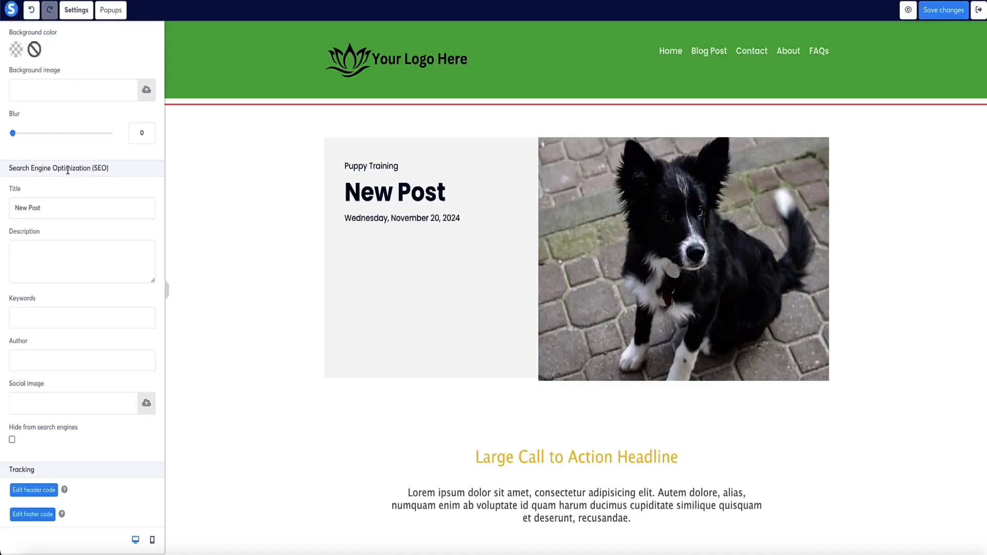
{"action": "triple_click", "coordinate": [11, 208]}
{"action": "left_click_drag", "start_coordinate": [445, 195], "coordinate": [340, 196]}
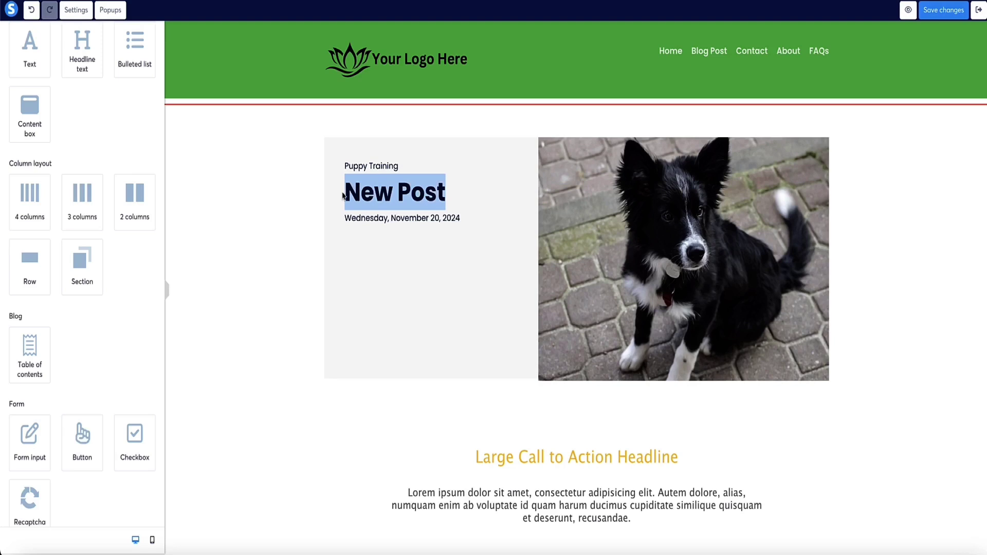
{"action": "left_click", "coordinate": [76, 9]}
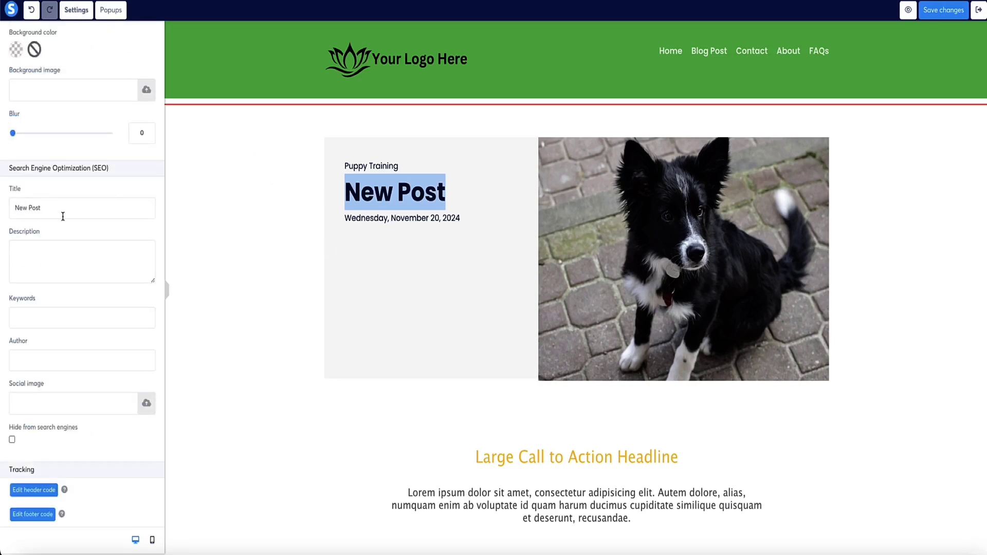
{"action": "left_click", "coordinate": [73, 256]}
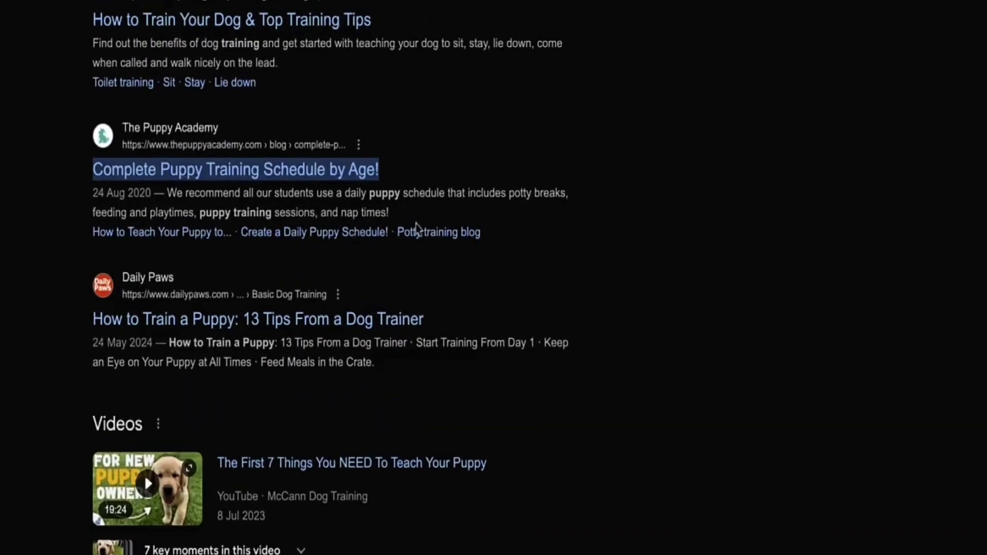
{"action": "left_click_drag", "start_coordinate": [390, 212], "coordinate": [165, 200]}
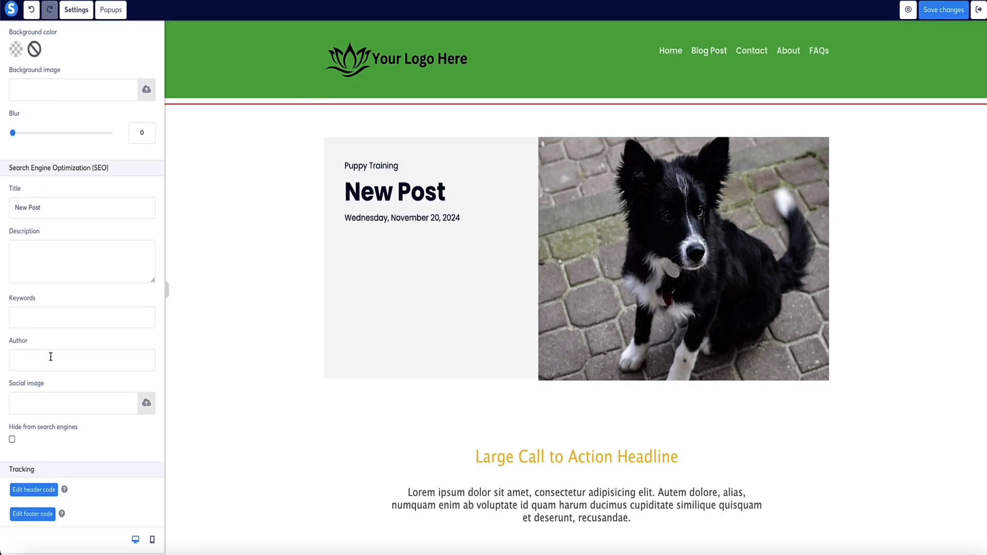
- Examine the Social image and "Hide from search engines" options in the post's SEO settings
{"action": "left_click_drag", "start_coordinate": [45, 385], "coordinate": [9, 387]}
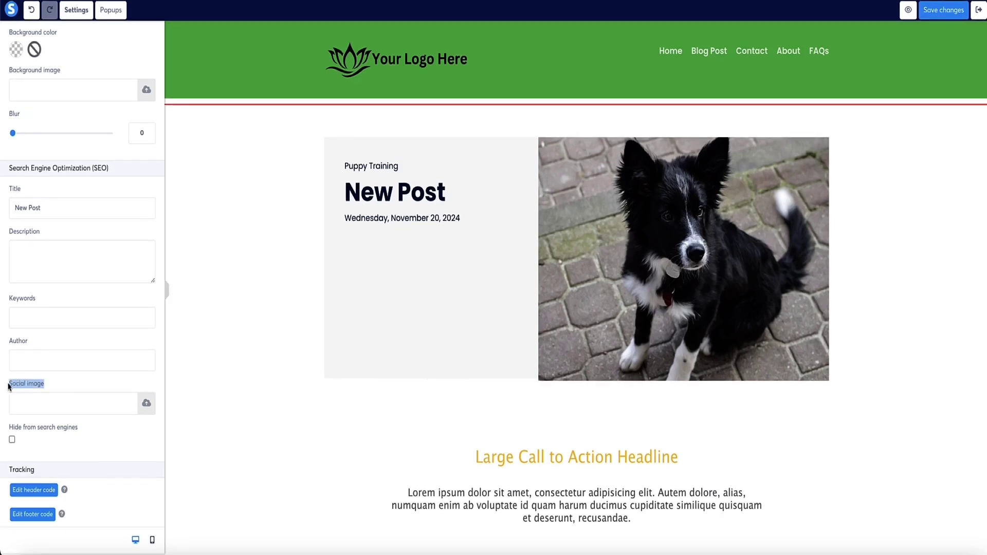
{"action": "left_click", "coordinate": [60, 388]}
{"action": "left_click_drag", "start_coordinate": [45, 384], "coordinate": [10, 386]}
{"action": "left_click", "coordinate": [54, 383]}
{"action": "left_click", "coordinate": [147, 403]}
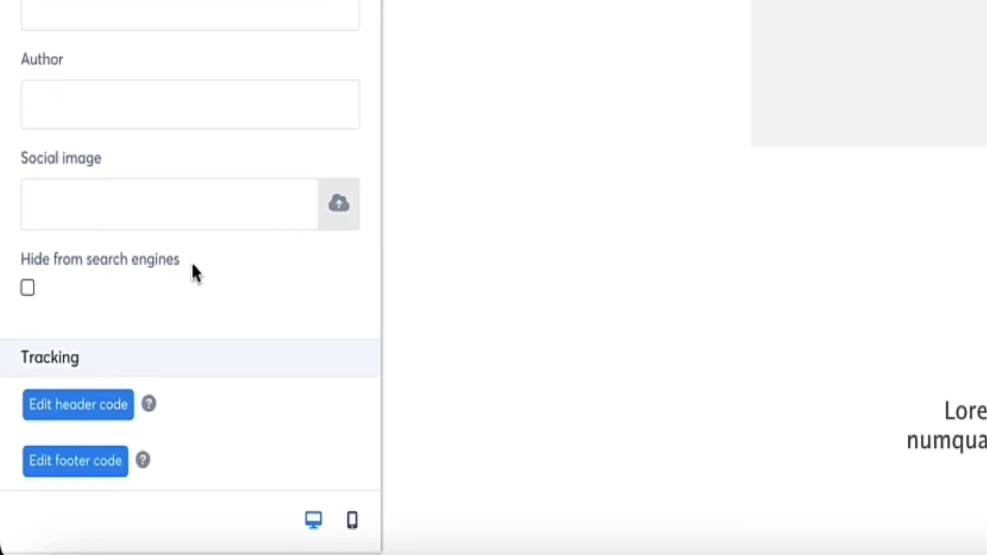
{"action": "left_click_drag", "start_coordinate": [193, 266], "coordinate": [54, 271]}
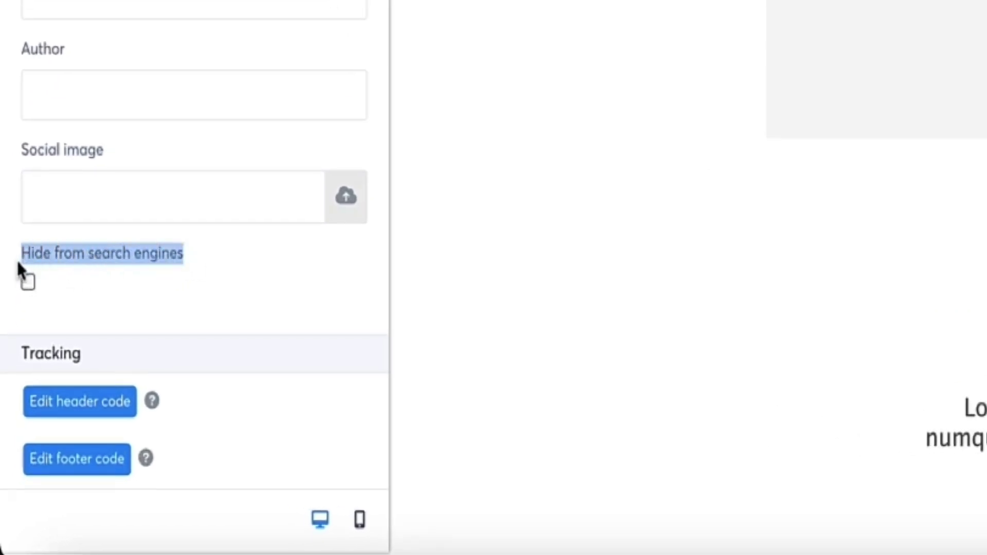
{"action": "left_click", "coordinate": [202, 255]}
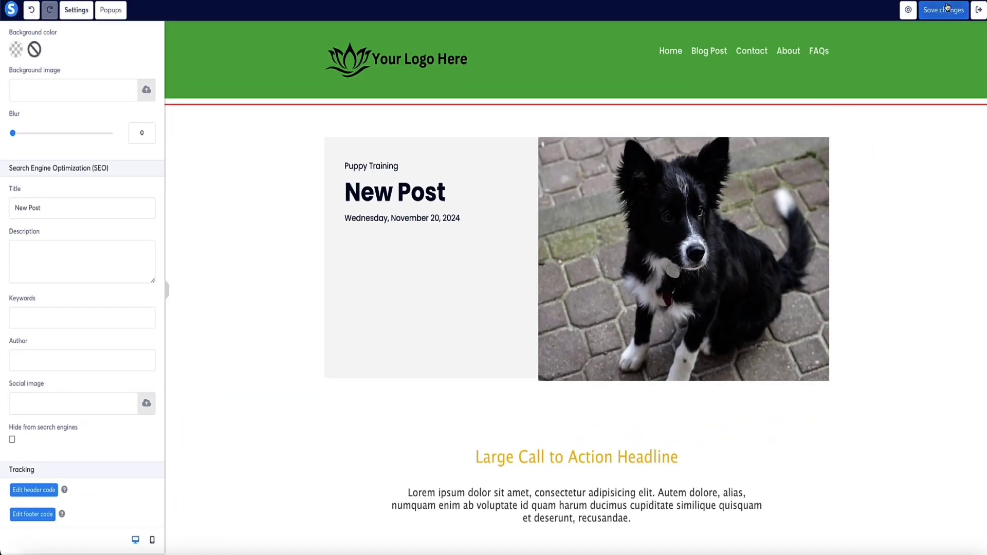
- Save and exit "New Post", and open the blog's Home page for editing
{"action": "left_click", "coordinate": [947, 8]}
{"action": "left_click", "coordinate": [977, 13]}
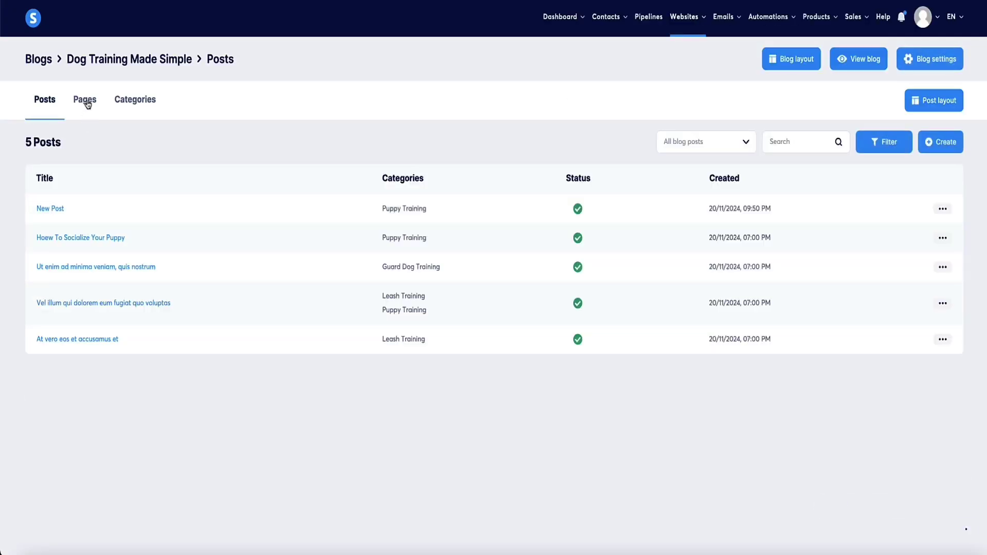
{"action": "left_click", "coordinate": [86, 101]}
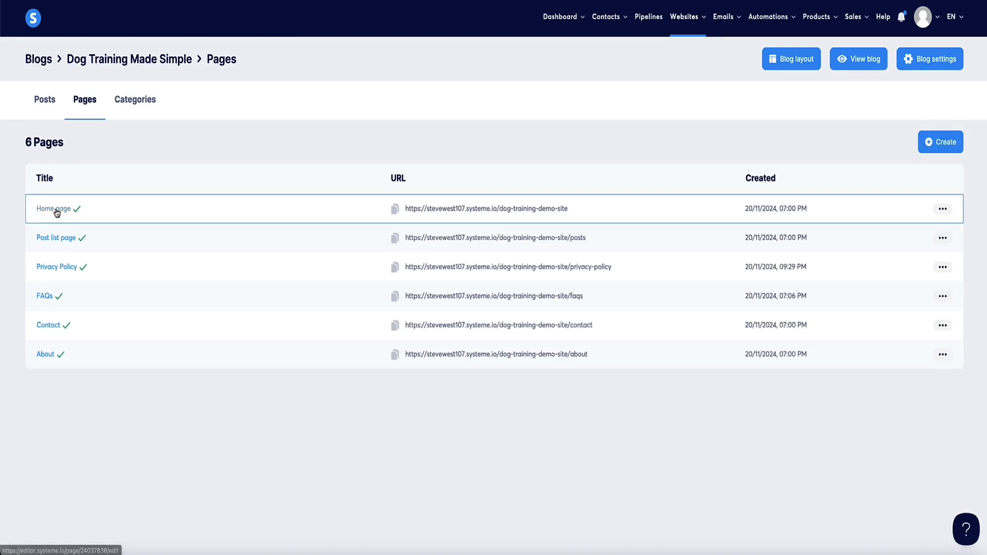
{"action": "left_click", "coordinate": [59, 211]}
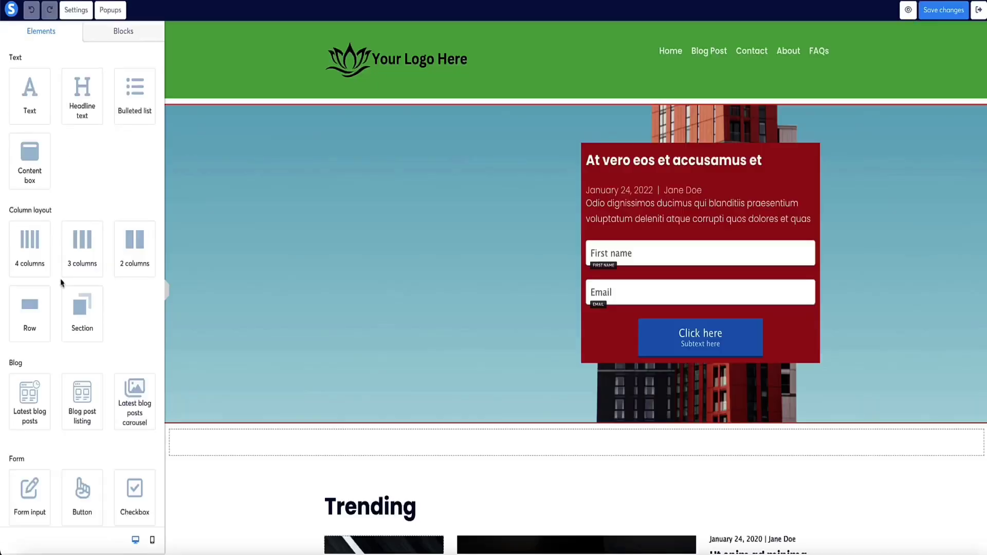
- Switch "Hide from search engines" off and back on in the Home page's SEO settings
{"action": "left_click", "coordinate": [76, 10]}
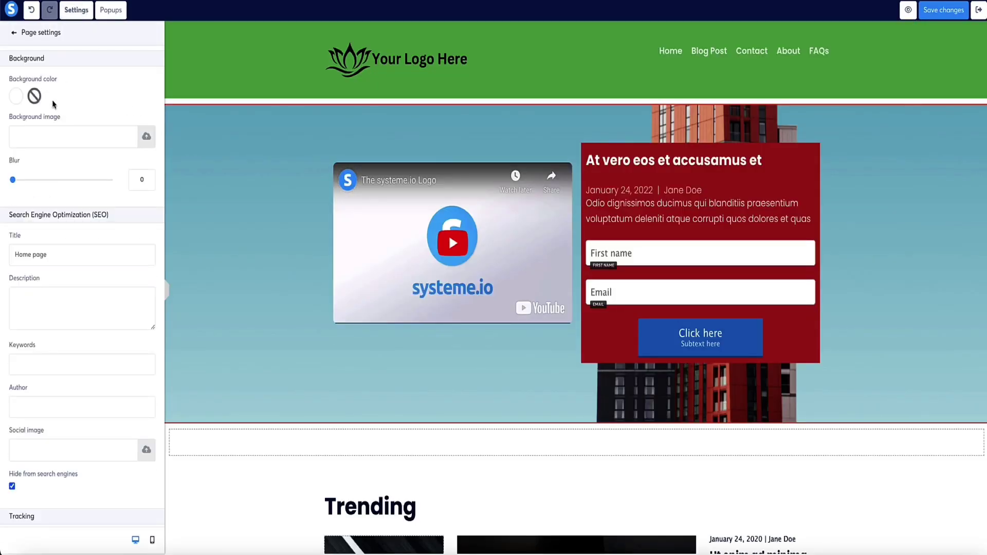
{"action": "scroll", "coordinate": [56, 123], "scroll_direction": "down", "scroll_amount": 1}
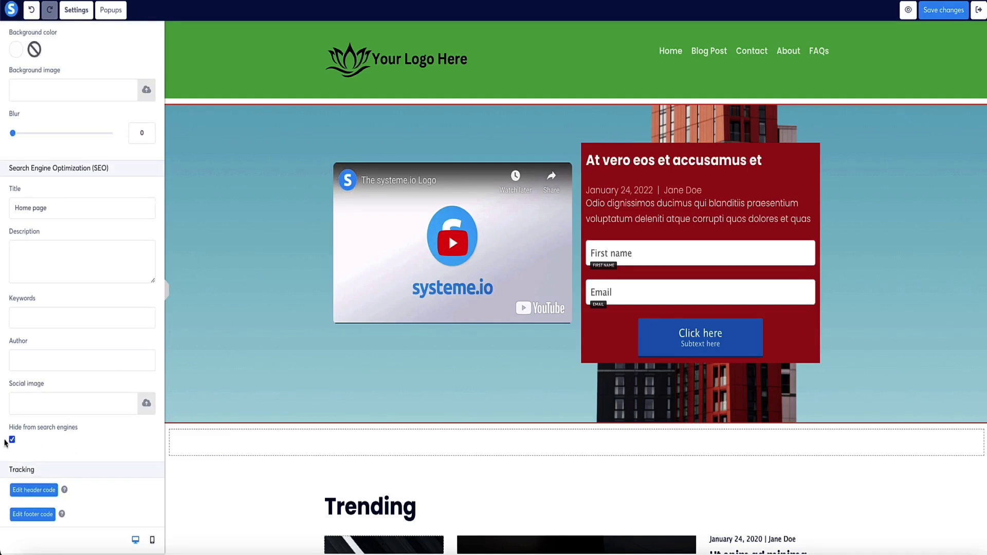
{"action": "left_click_drag", "start_coordinate": [82, 437], "coordinate": [6, 431]}
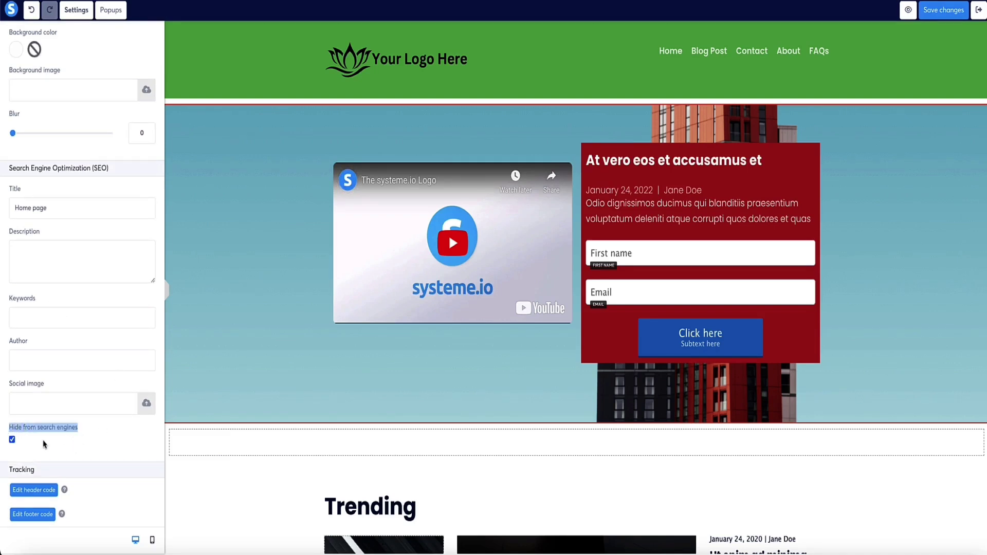
{"action": "left_click", "coordinate": [11, 440]}
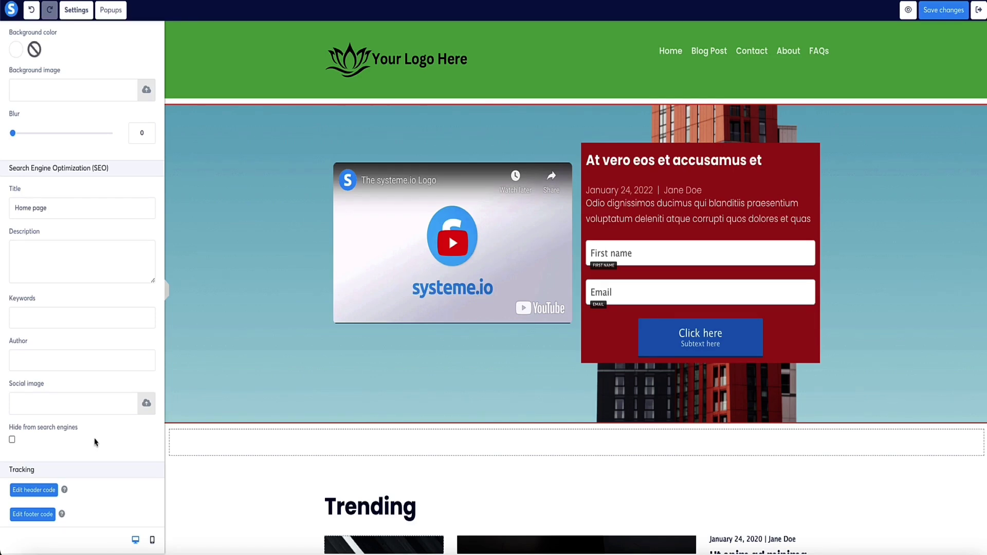
{"action": "left_click", "coordinate": [12, 440]}
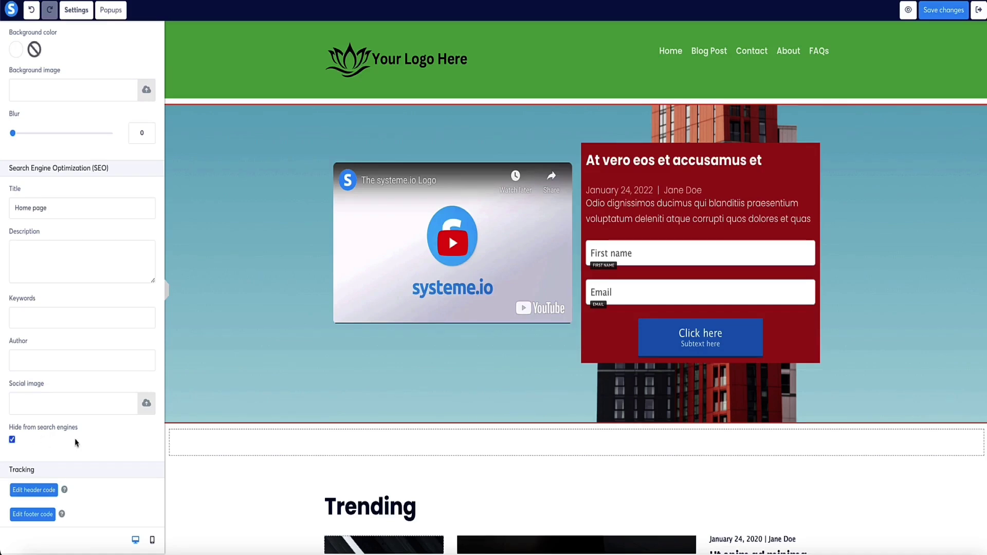